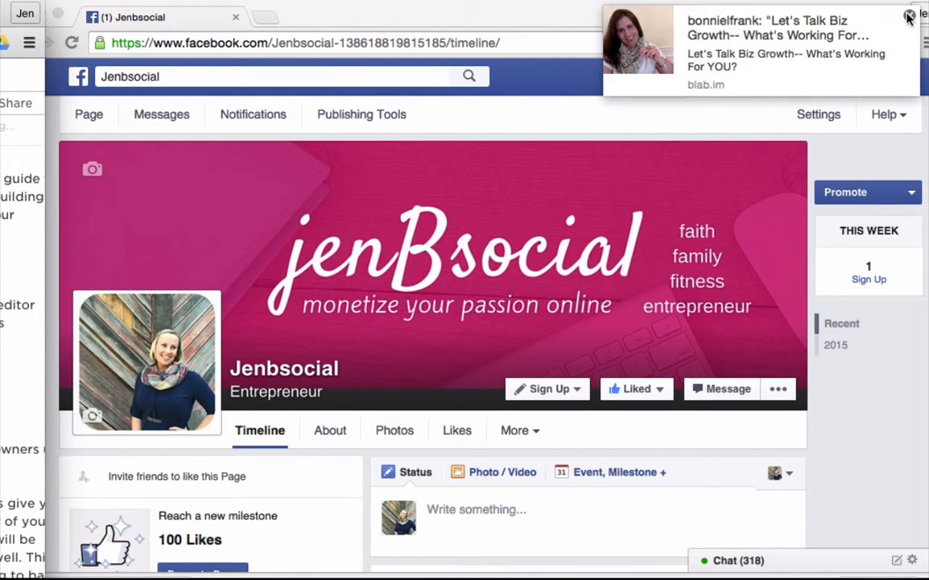
# Dismiss the browser notification and review the Jenbsocial Page's promotion options
pyautogui.click(906, 14)
pyautogui.click(883, 195)
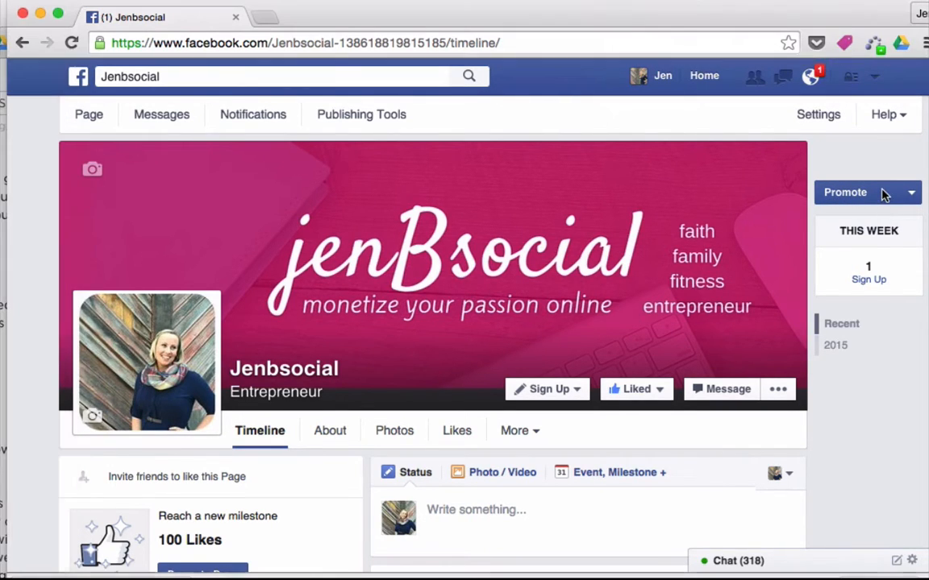
pyautogui.click(907, 193)
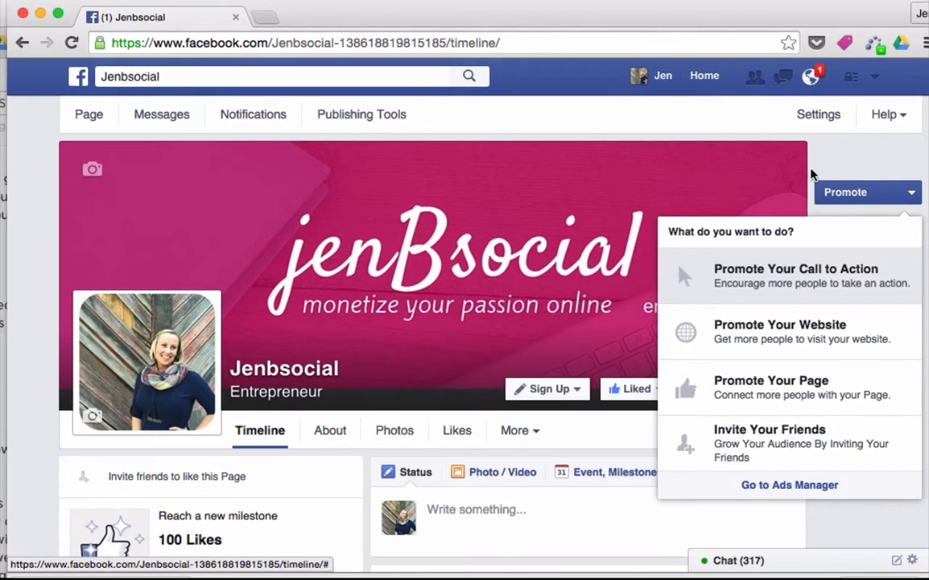
pyautogui.click(833, 165)
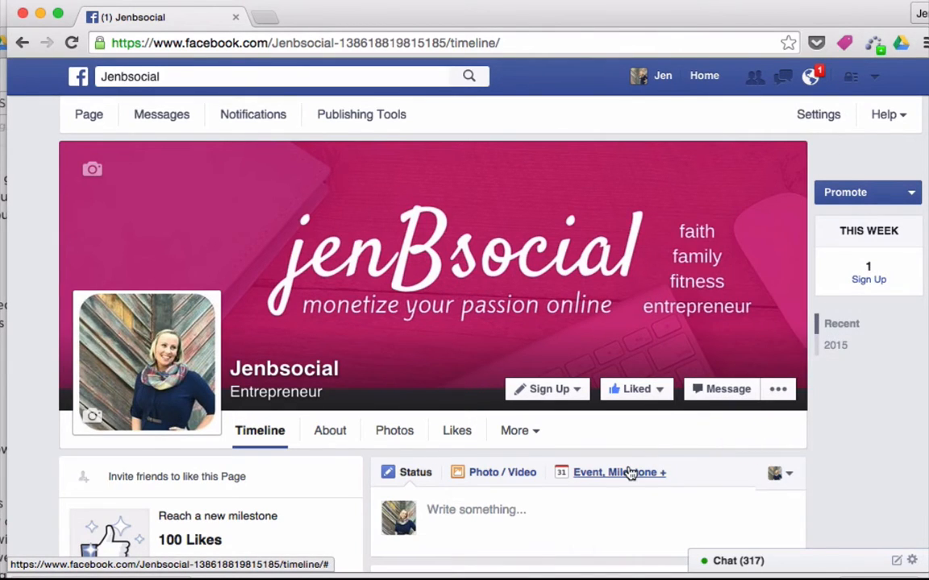
# Look through the Jenbsocial Page timeline for the places offering to promote the Page, promote the website or boost a post
pyautogui.scroll(-5, 629, 473)
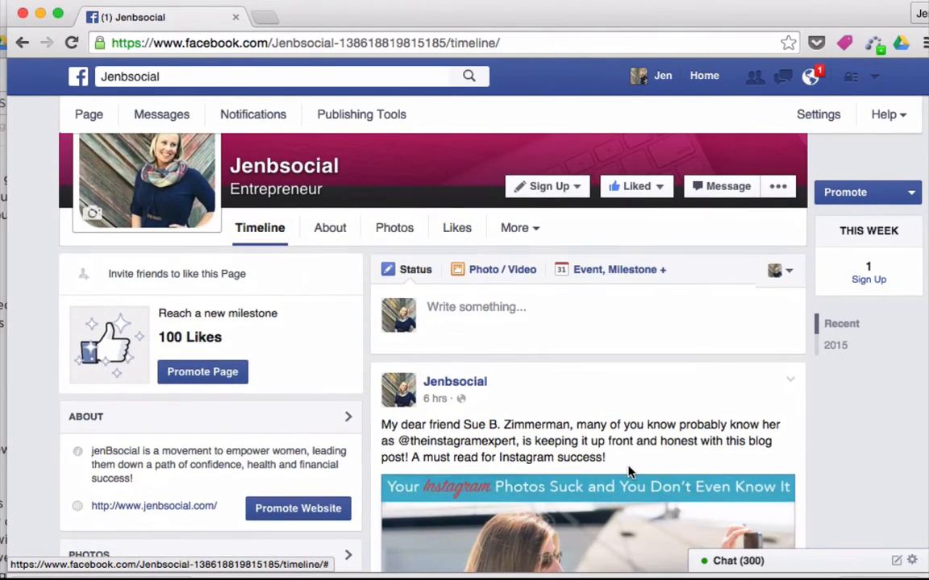
pyautogui.scroll(-10, 629, 474)
pyautogui.scroll(5, 694, 427)
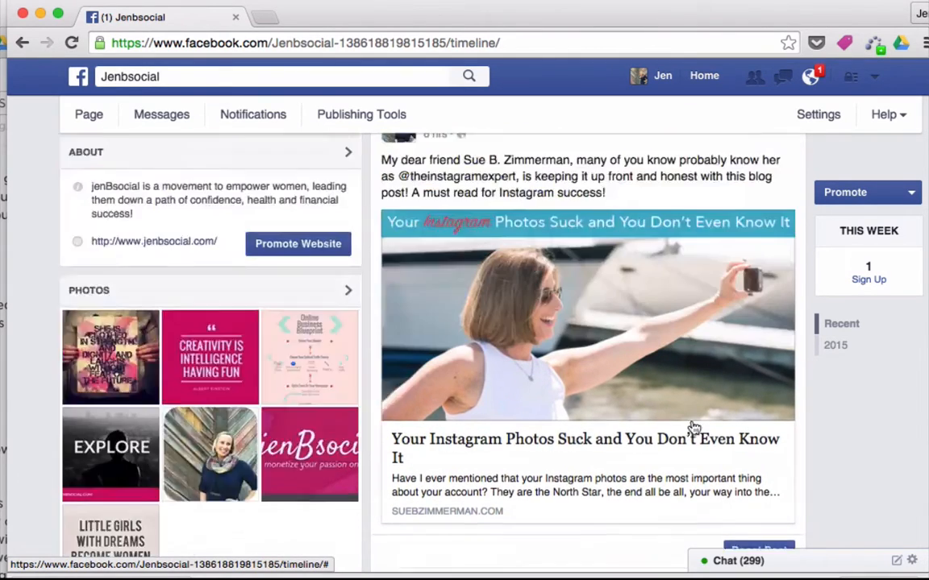
pyautogui.scroll(3, 692, 428)
pyautogui.scroll(-9, 690, 425)
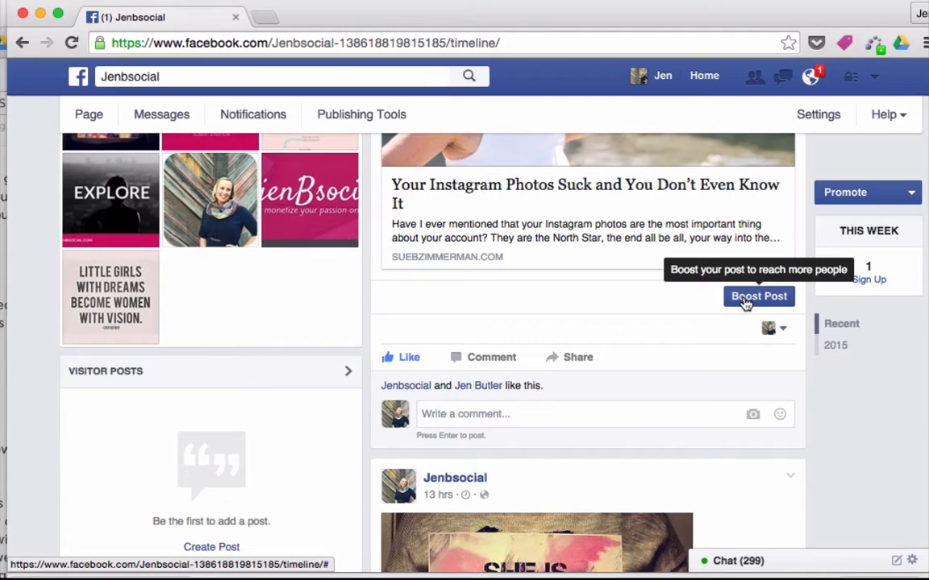
pyautogui.scroll(6, 716, 304)
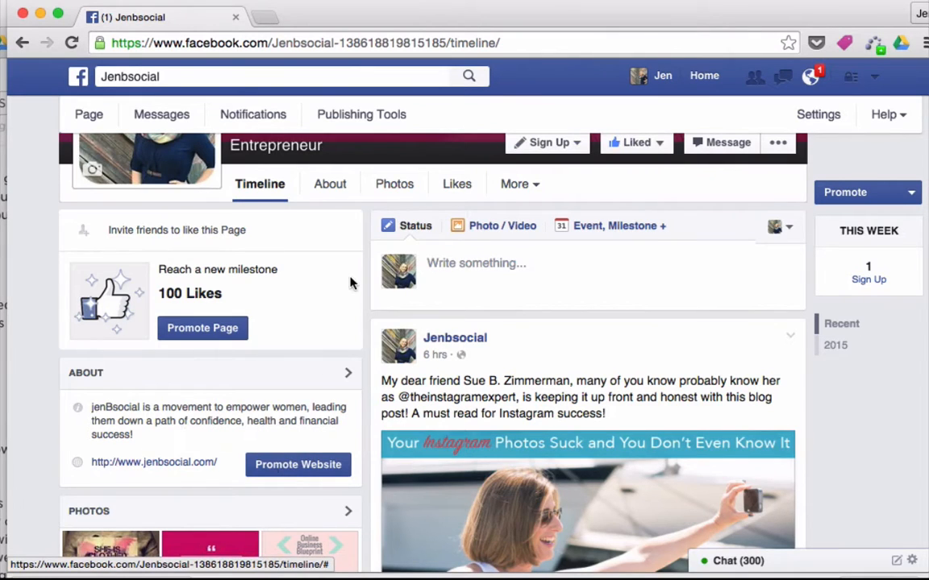
pyautogui.scroll(3, 350, 282)
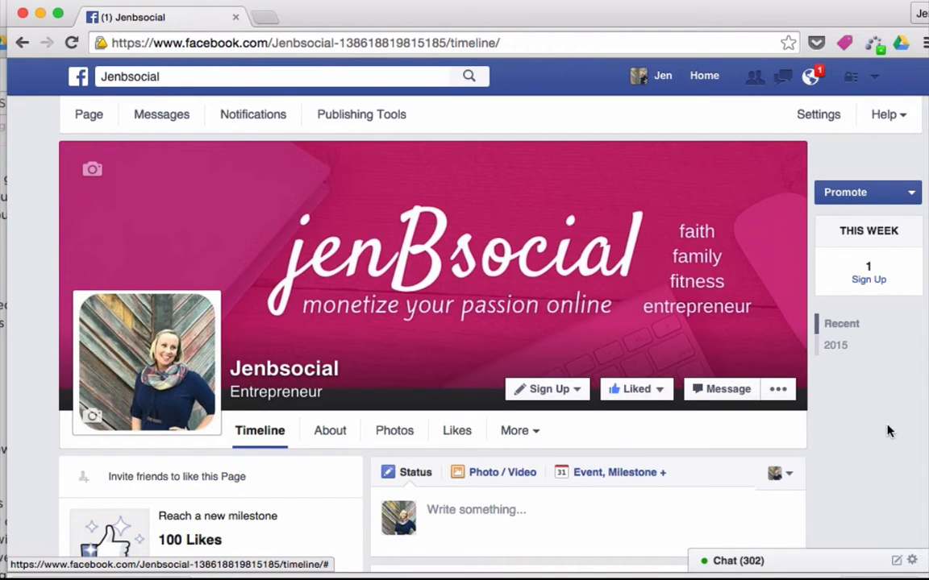
pyautogui.scroll(-5, 886, 431)
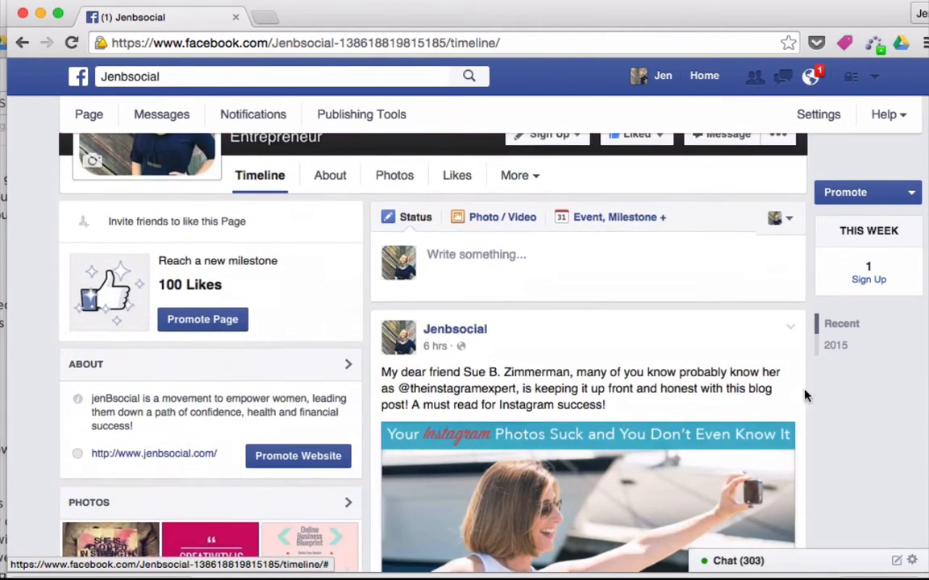
pyautogui.scroll(5, 884, 436)
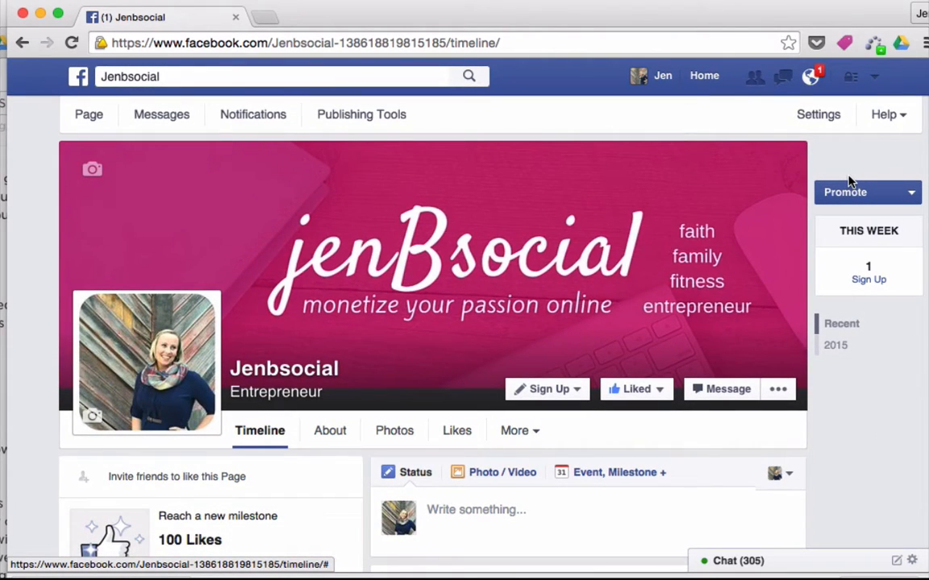
# Go to Ads Manager from the Page's promotion options and start creating a new ad
pyautogui.click(851, 194)
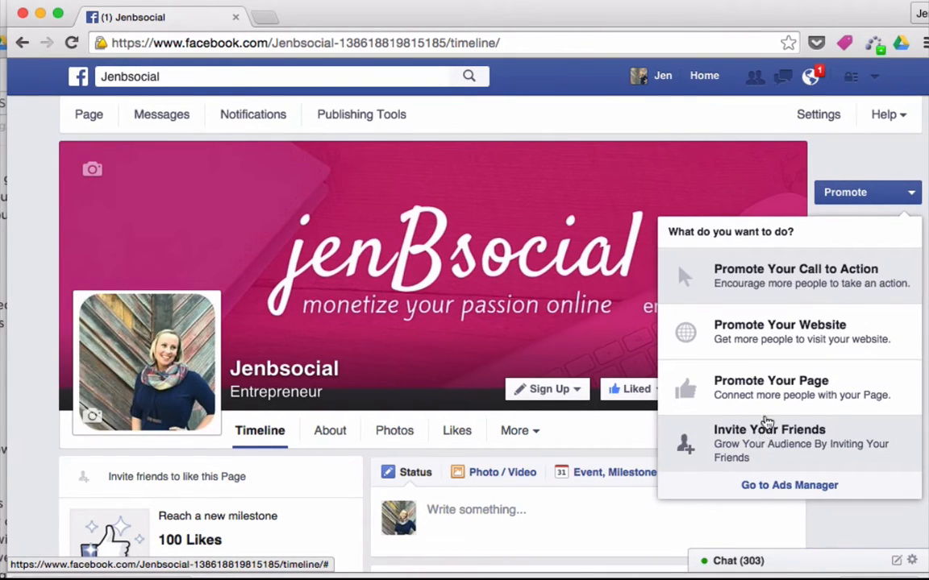
pyautogui.click(834, 161)
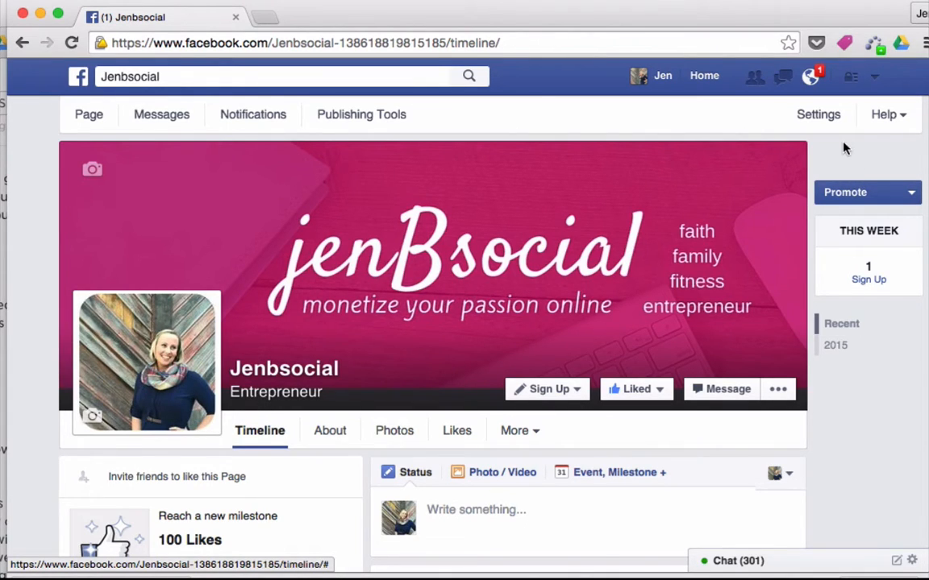
pyautogui.click(856, 205)
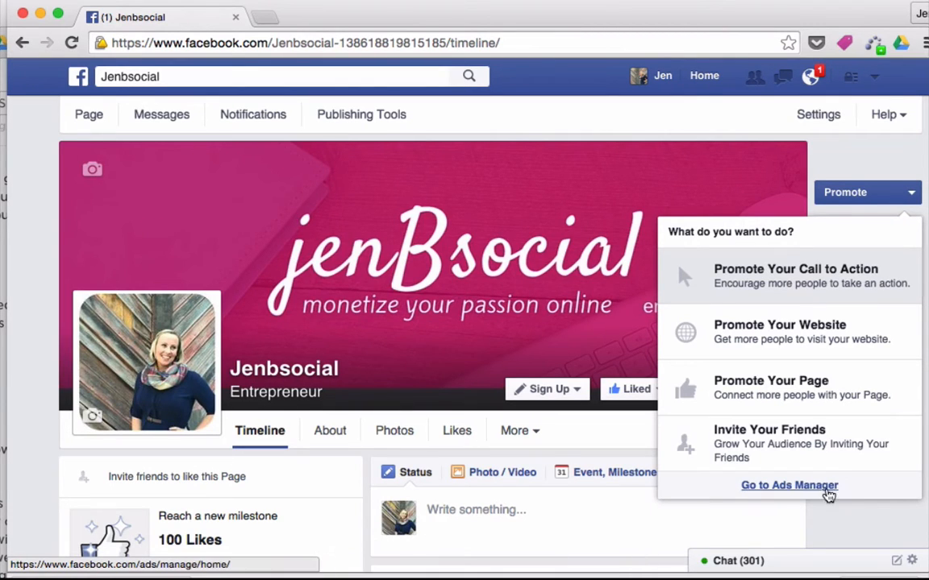
pyautogui.click(825, 489)
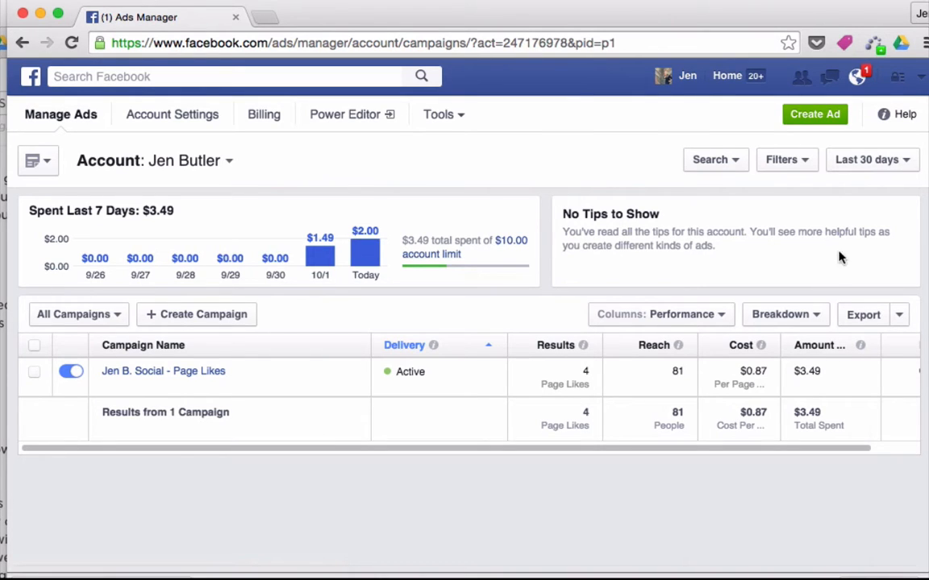
pyautogui.click(802, 125)
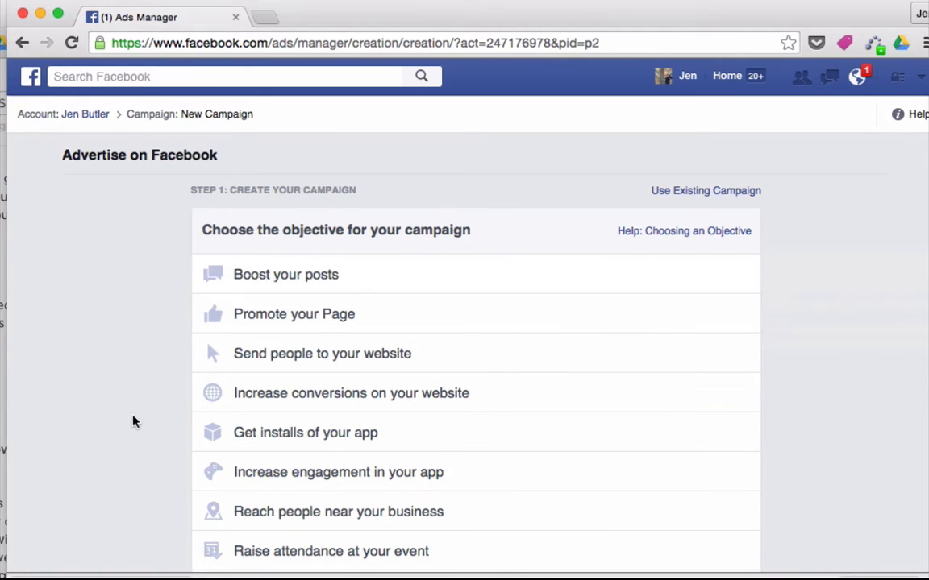
# Choose "Promote your Page" as the campaign objective and select the Jenbsocial Page
pyautogui.scroll(-1, 133, 420)
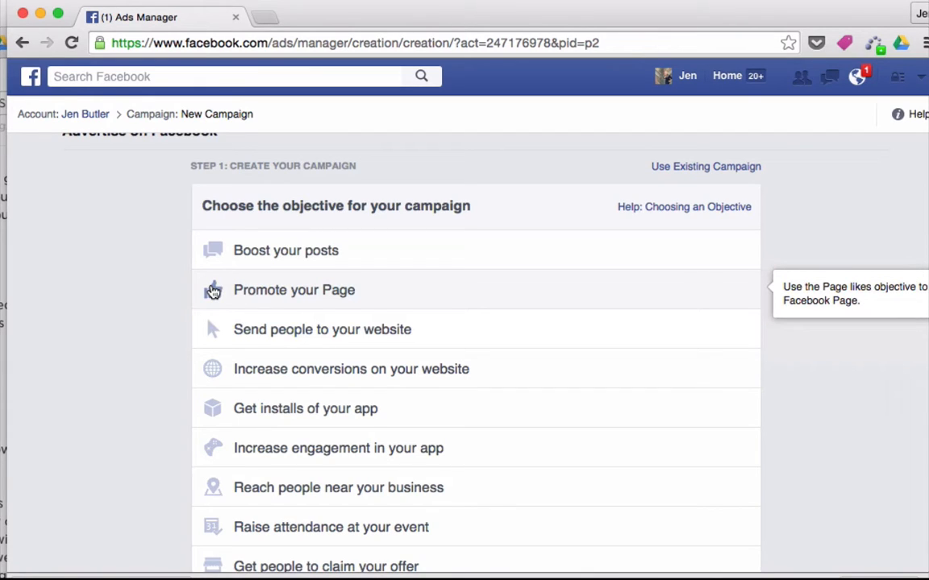
pyautogui.click(363, 298)
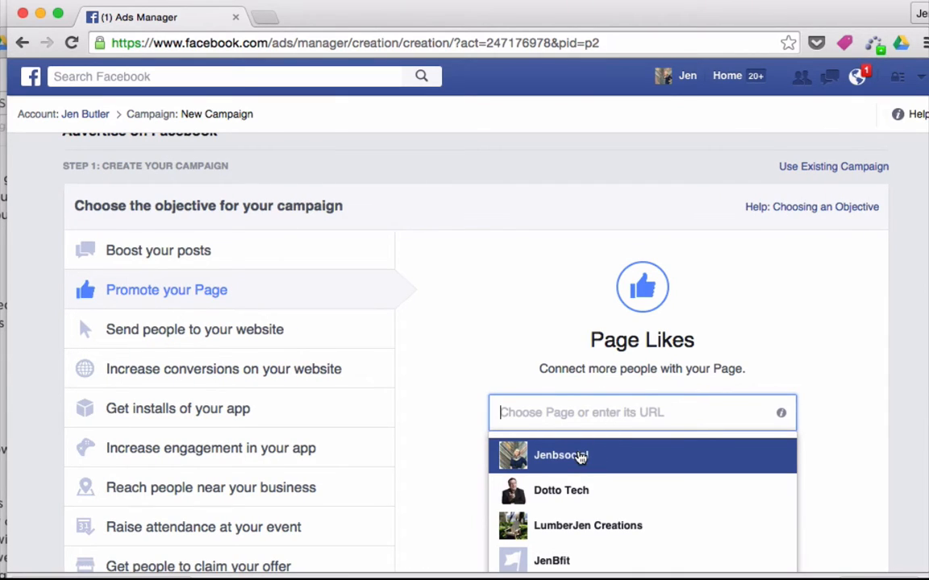
pyautogui.click(586, 456)
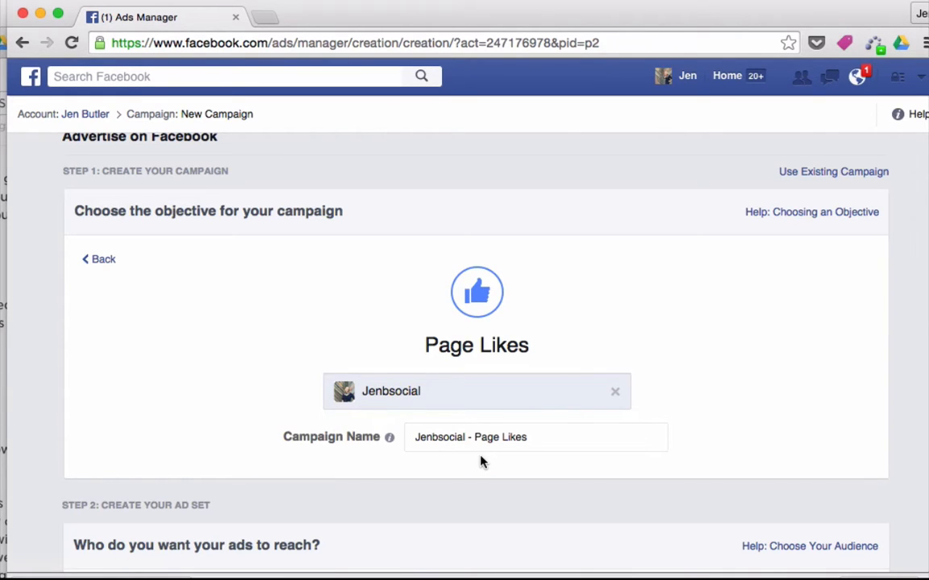
# Add Canada to the ad set's audience locations alongside the United States
pyautogui.scroll(-1, 481, 462)
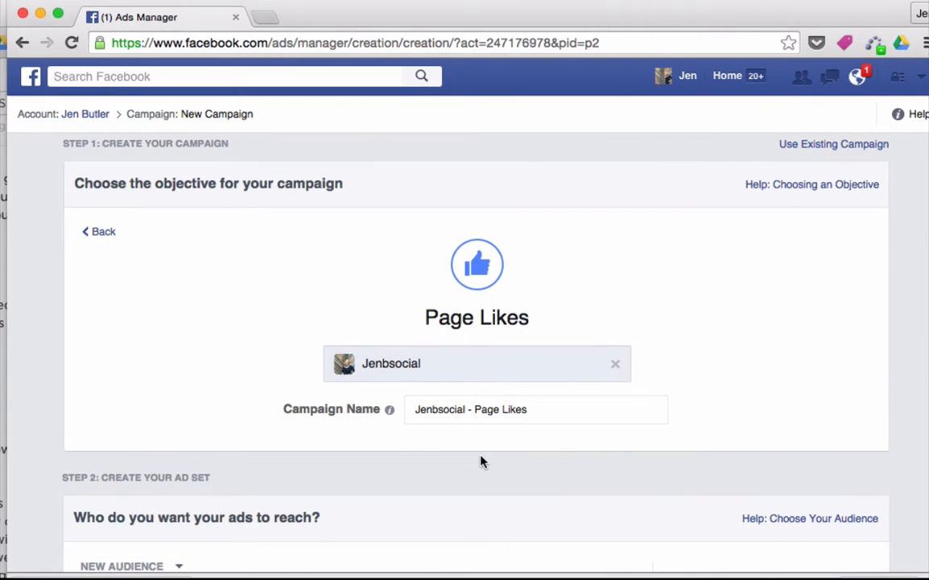
pyautogui.scroll(-10, 481, 461)
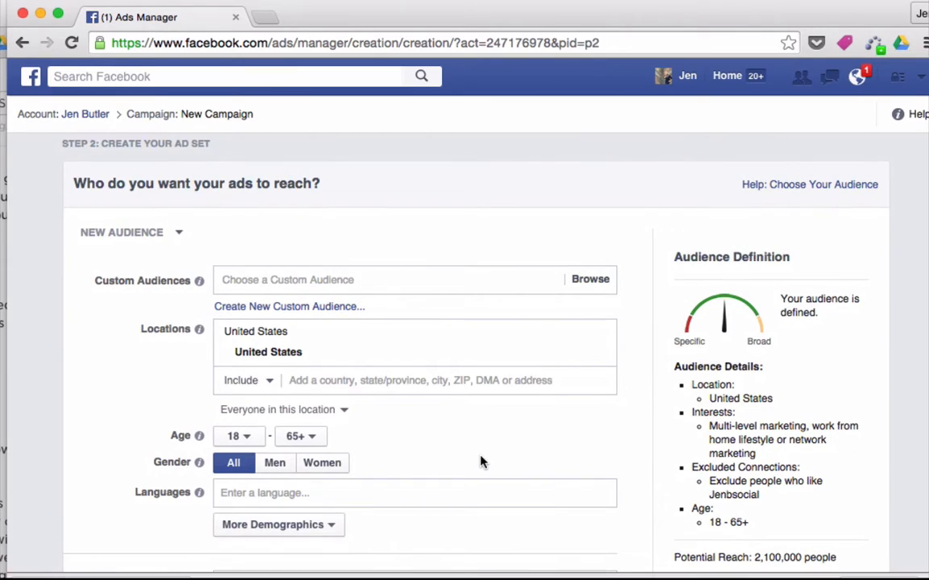
pyautogui.scroll(-1, 480, 462)
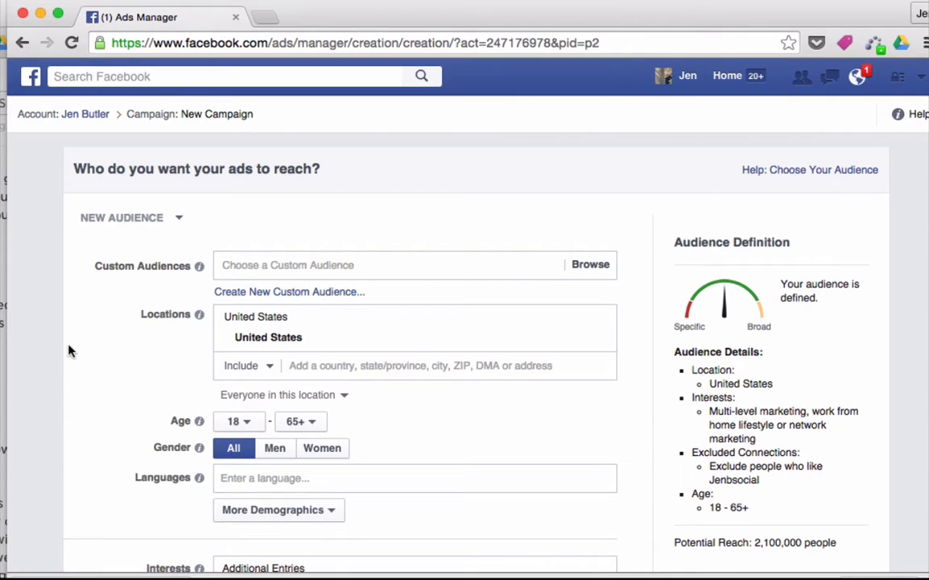
pyautogui.scroll(-1, 69, 350)
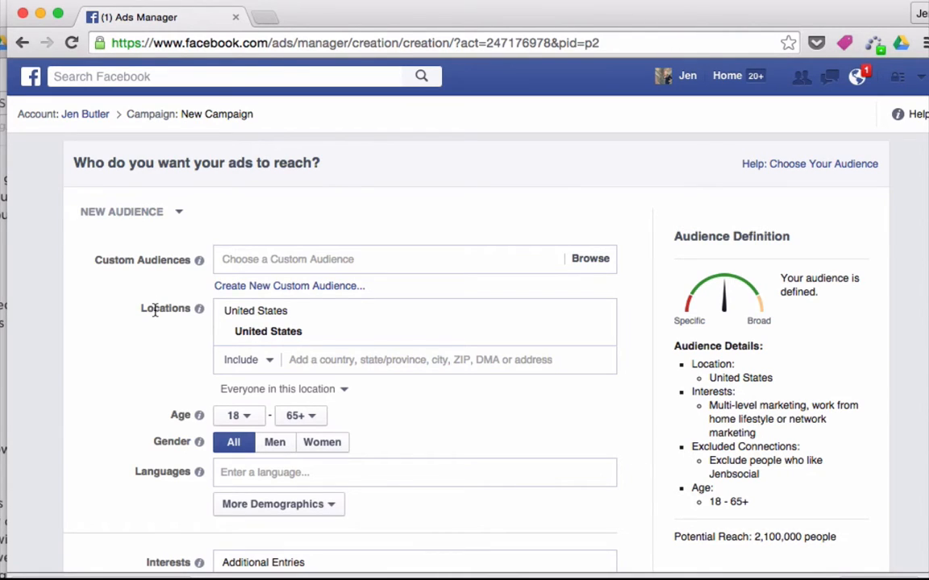
pyautogui.click(314, 361)
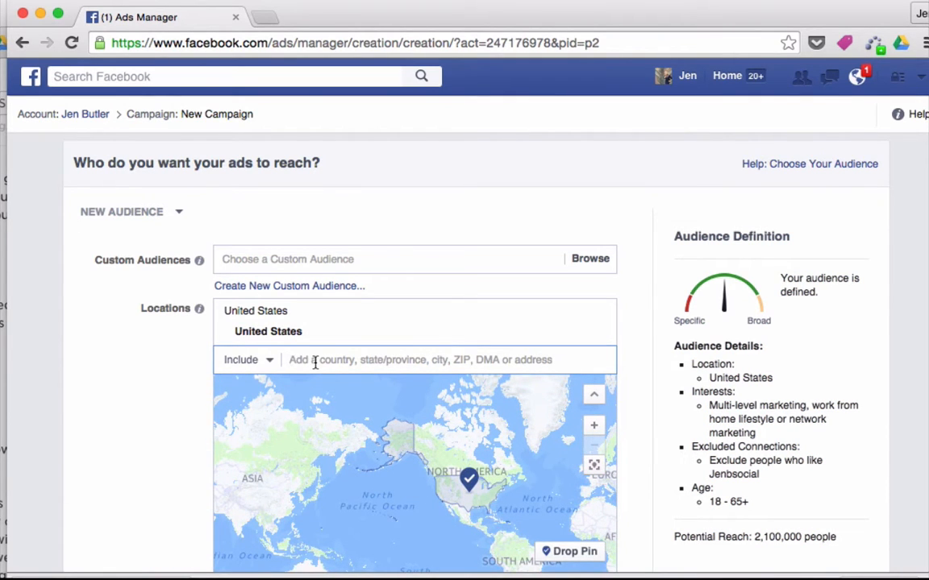
pyautogui.write('canada')
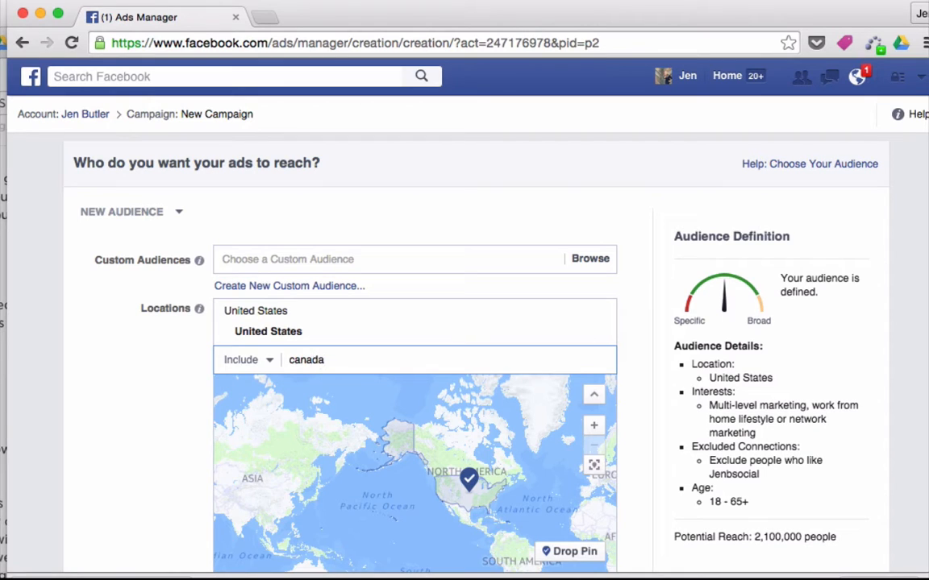
pyautogui.press('Return')
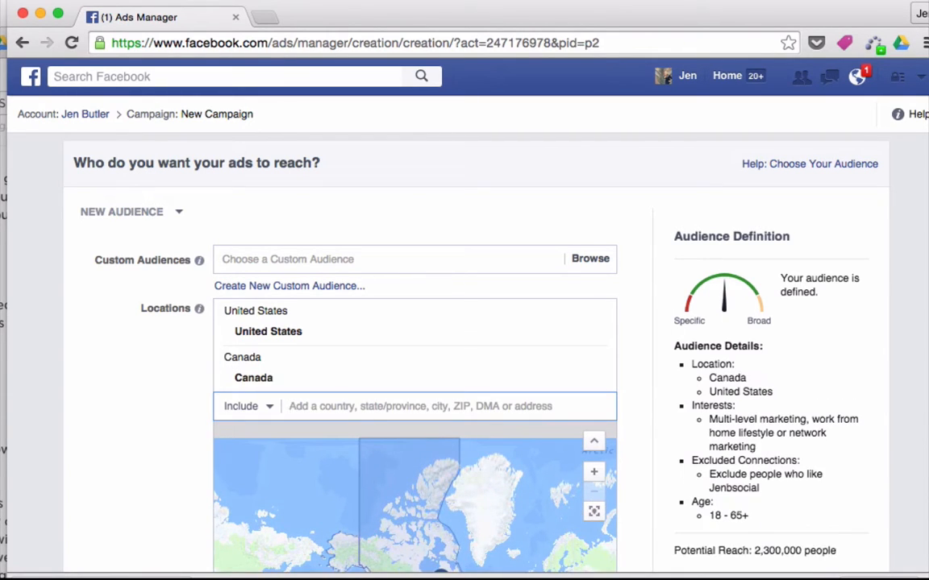
pyautogui.click(183, 407)
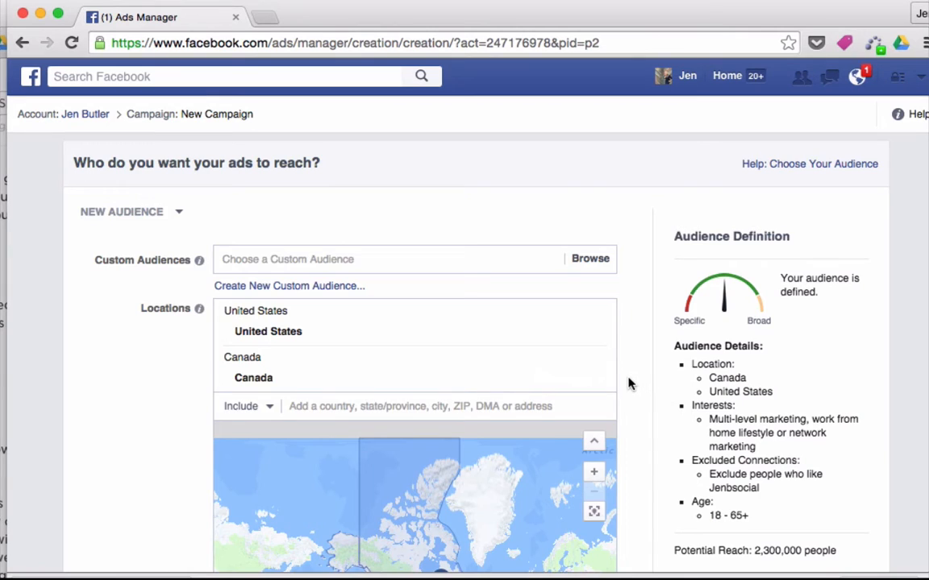
# Set the audience's age range to 25 through 45
pyautogui.scroll(-3, 630, 383)
pyautogui.scroll(-1, 630, 383)
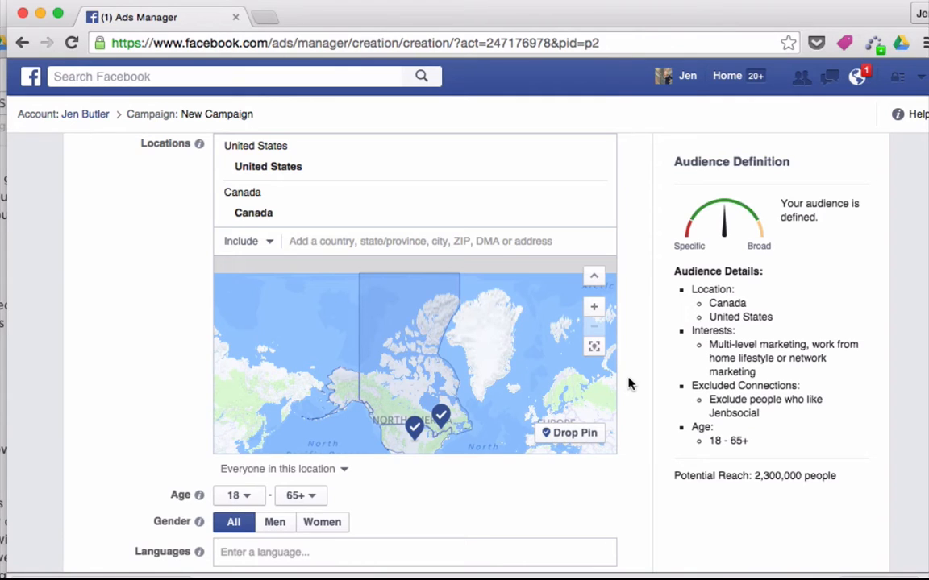
pyautogui.scroll(-3, 631, 383)
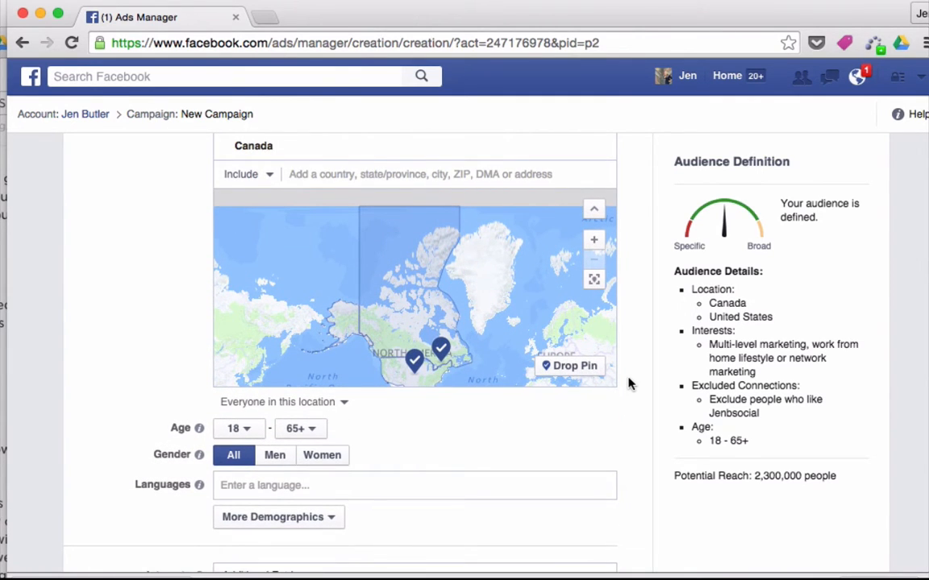
pyautogui.scroll(2, 630, 383)
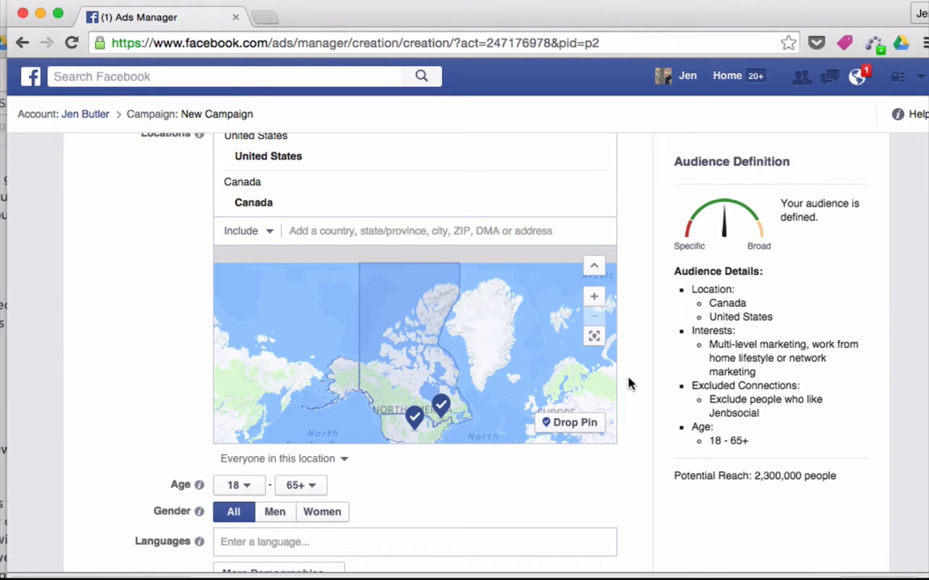
pyautogui.scroll(-2, 628, 383)
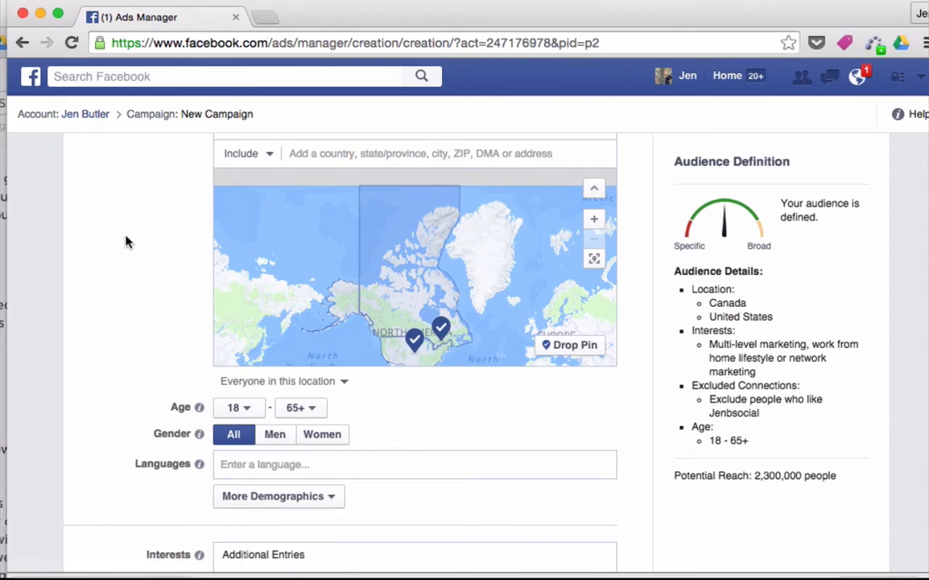
pyautogui.scroll(2, 124, 240)
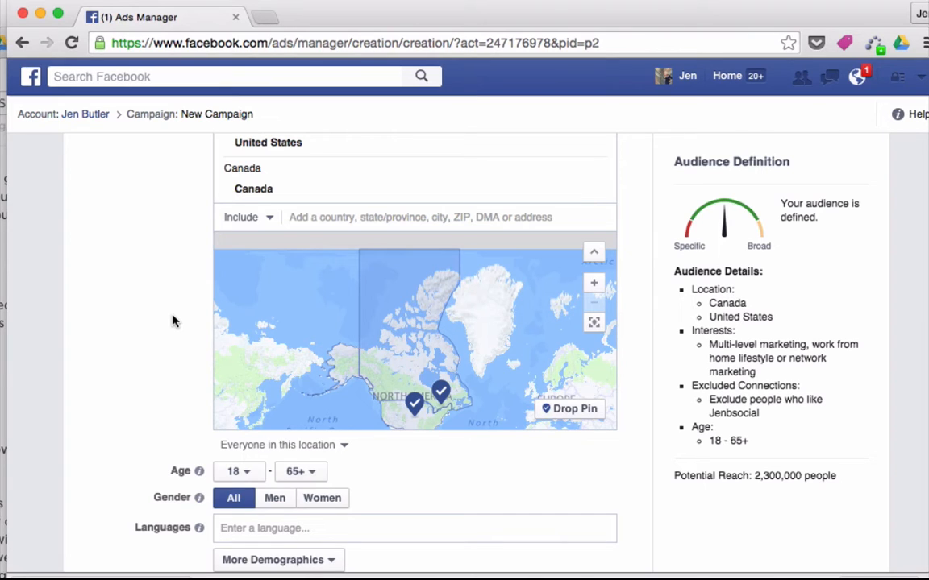
pyautogui.scroll(-4, 171, 321)
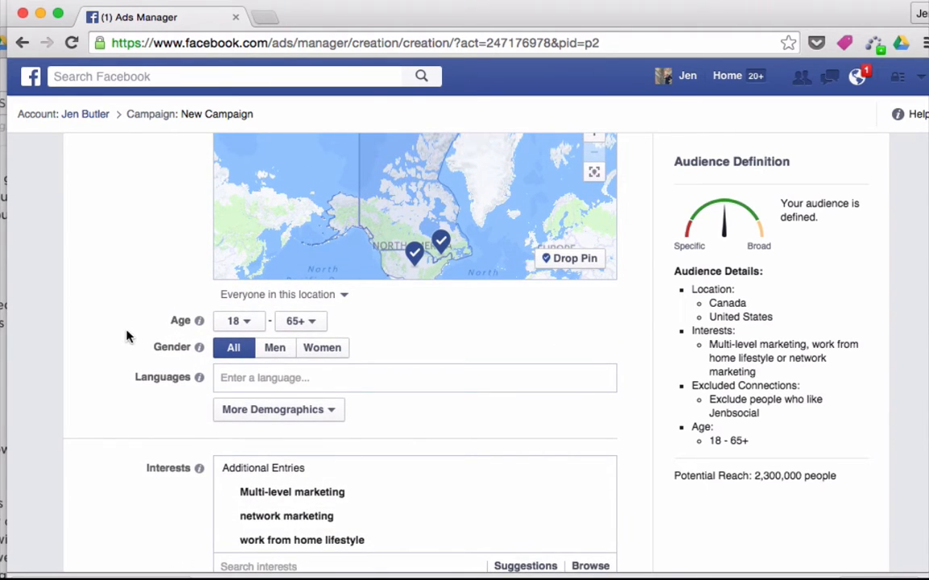
pyautogui.click(247, 323)
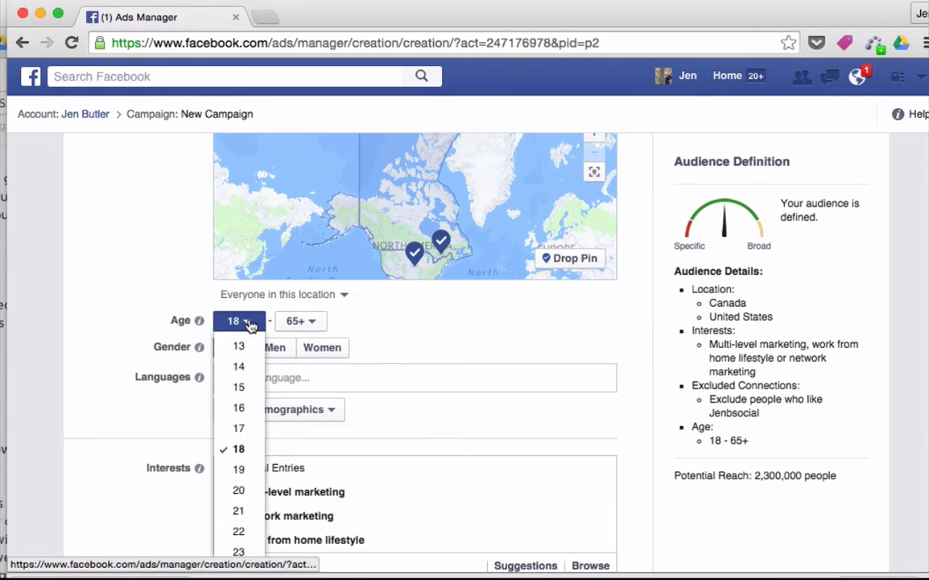
pyautogui.scroll(-3, 248, 450)
pyautogui.click(242, 474)
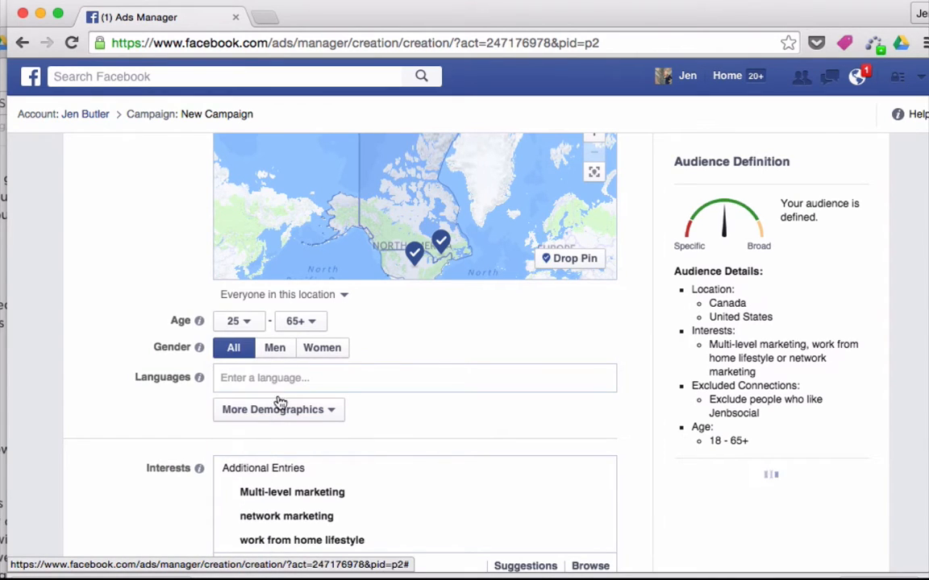
pyautogui.click(301, 323)
pyautogui.scroll(-10, 309, 459)
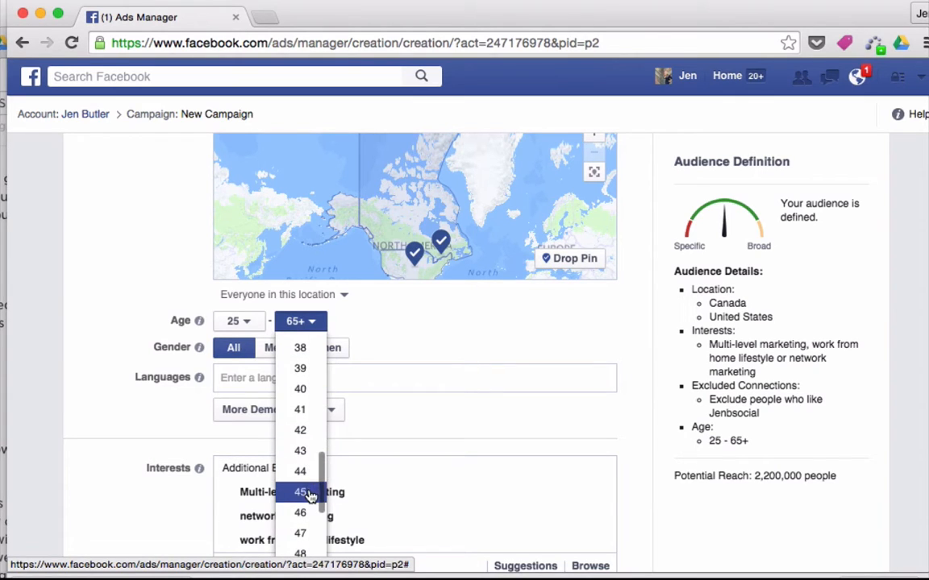
pyautogui.click(310, 493)
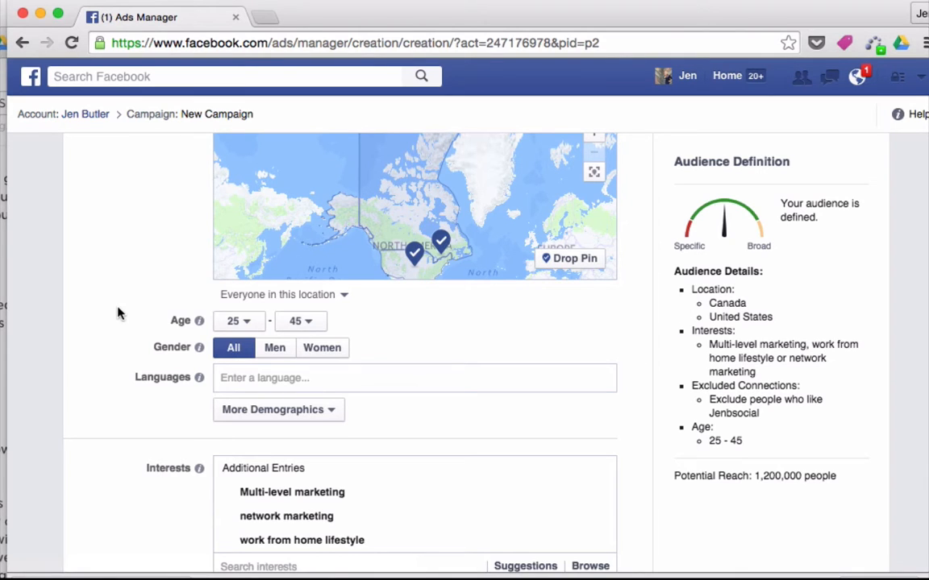
# Limit the audience's gender to women
pyautogui.scroll(2, 118, 314)
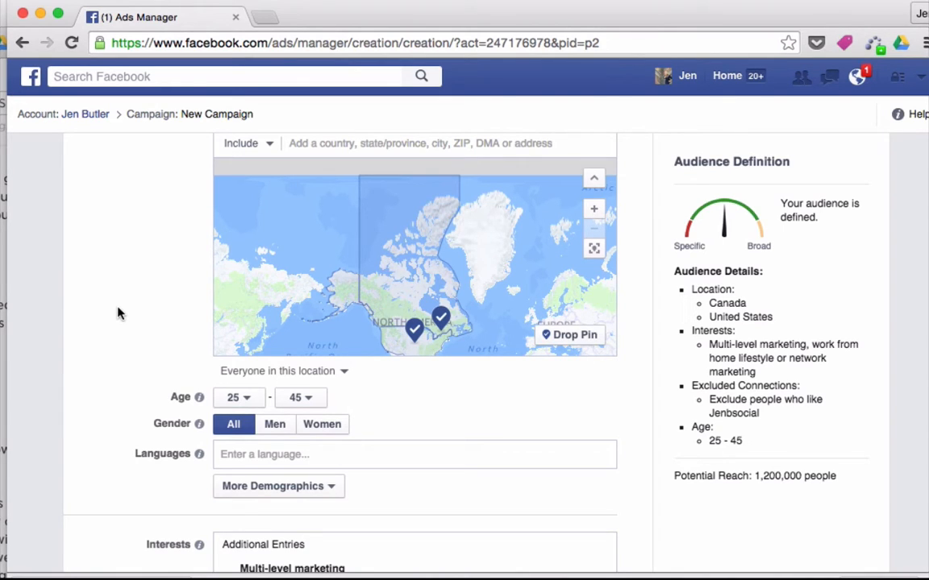
pyautogui.scroll(-1, 113, 392)
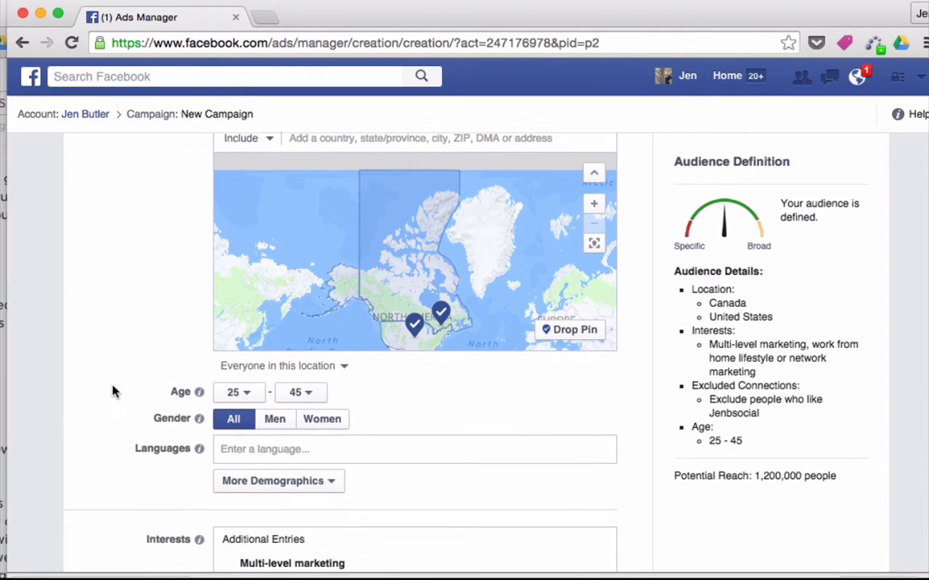
pyautogui.click(327, 406)
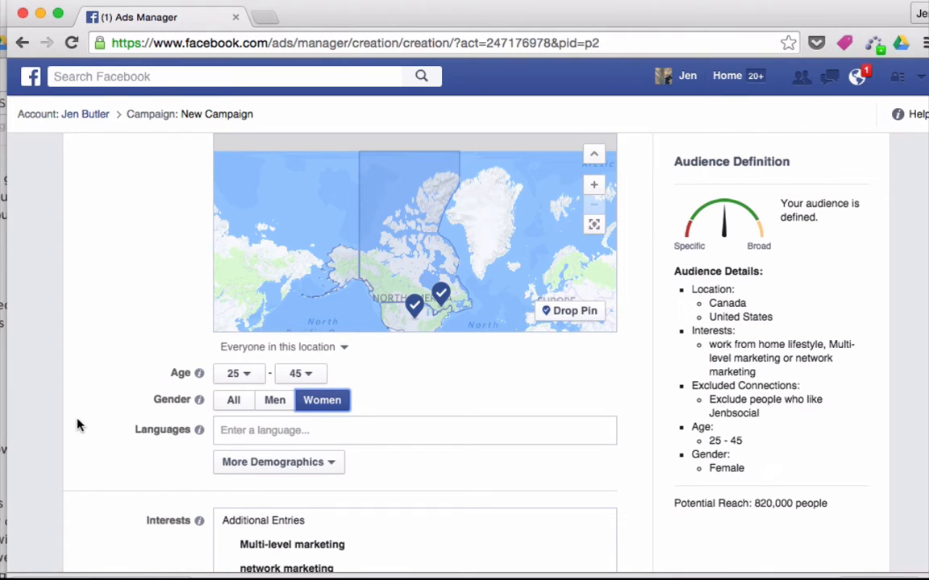
# Add English (US) as the audience's language
pyautogui.click(287, 432)
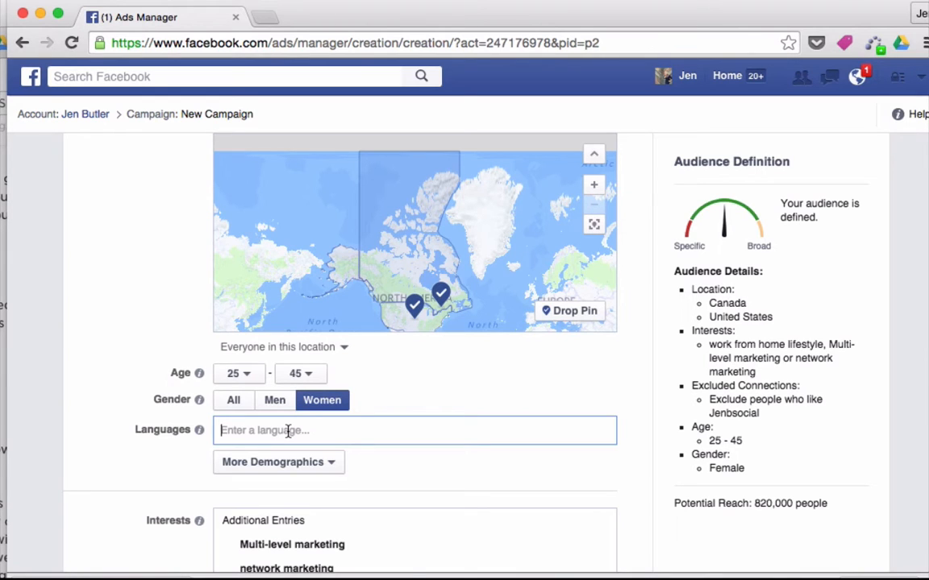
pyautogui.write('engli')
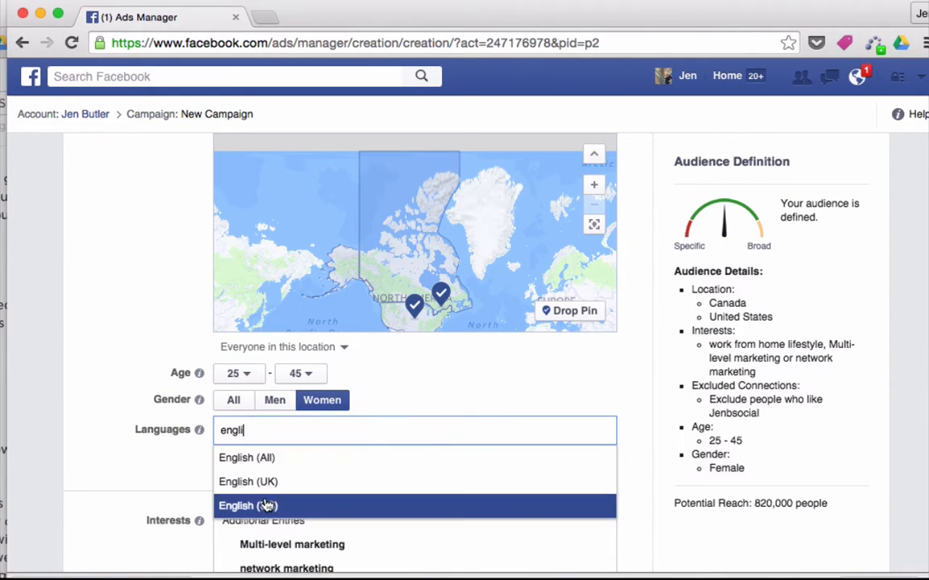
pyautogui.click(266, 506)
# Remove the interests Multi-level marketing, network marketing and work from home lifestyle from the audience
pyautogui.scroll(-1, 156, 488)
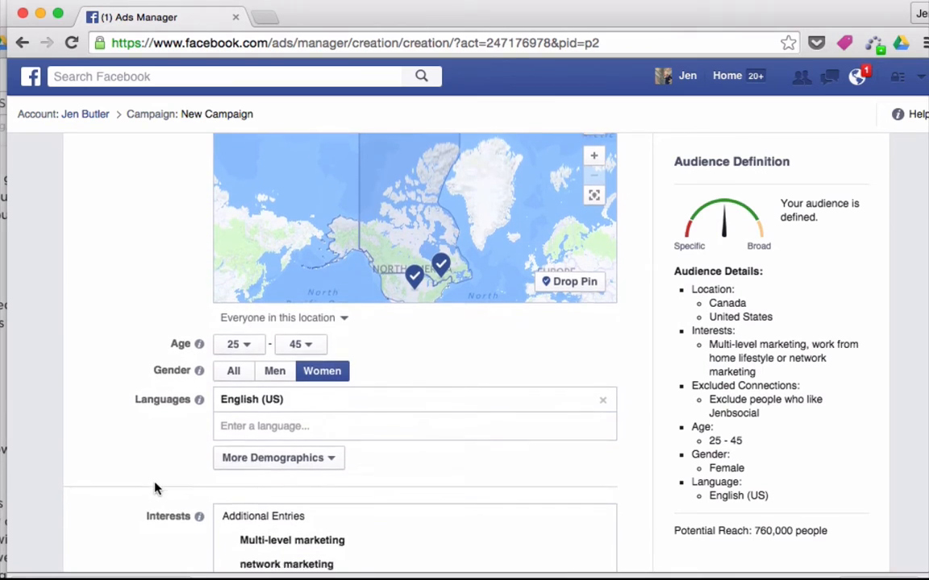
pyautogui.scroll(-4, 156, 488)
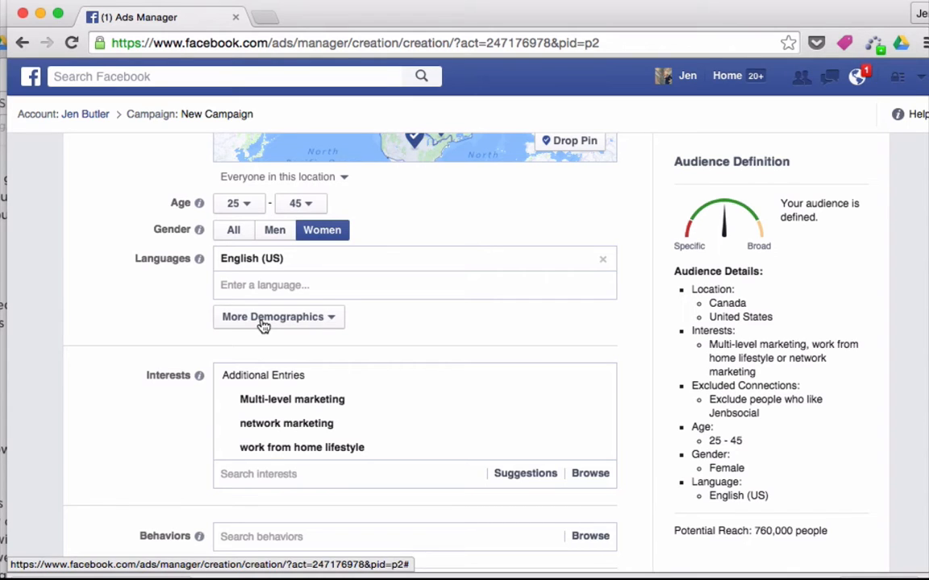
pyautogui.scroll(-1, 170, 313)
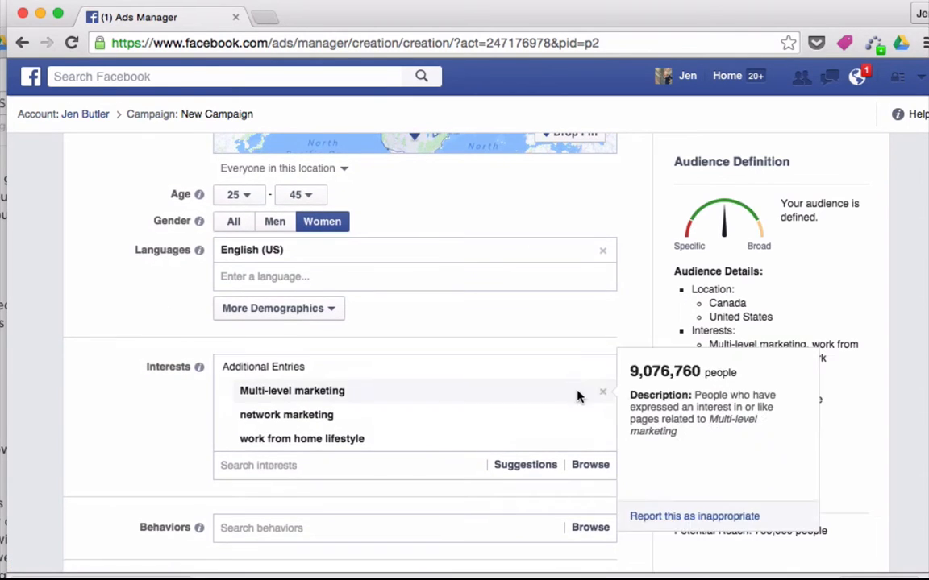
pyautogui.click(602, 392)
pyautogui.click(603, 393)
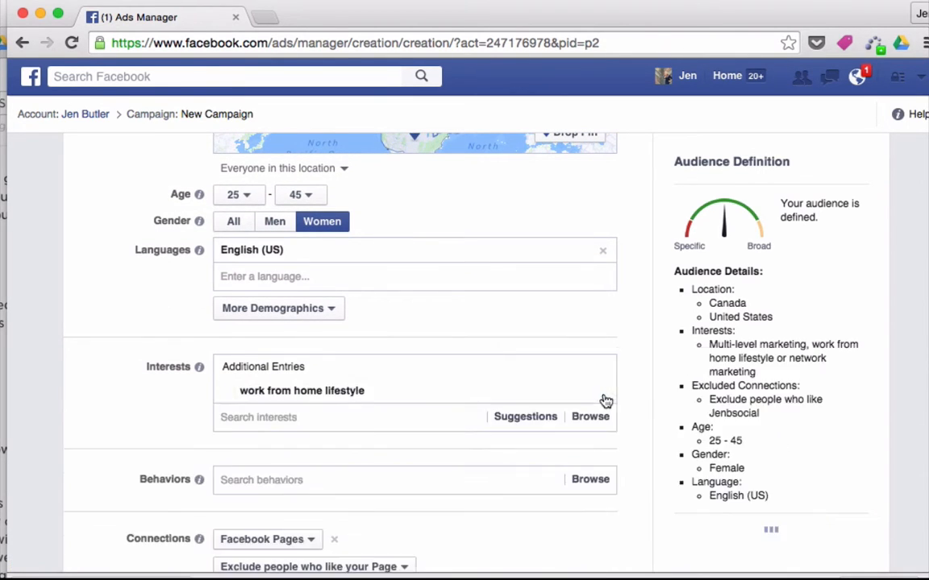
pyautogui.click(604, 393)
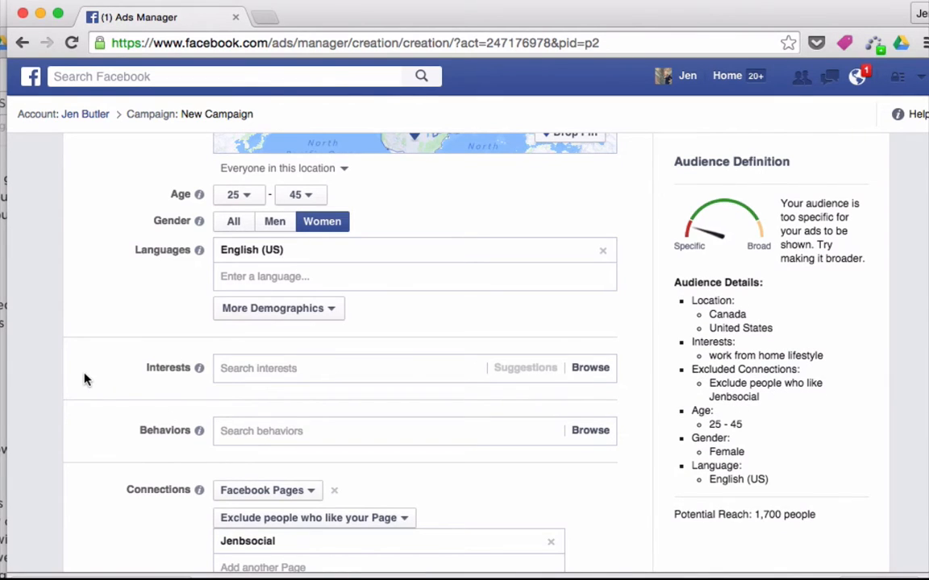
# Search the interests for weight loss and add "weight loss (fitness and wellness)" to the audience
pyautogui.scroll(-3, 85, 380)
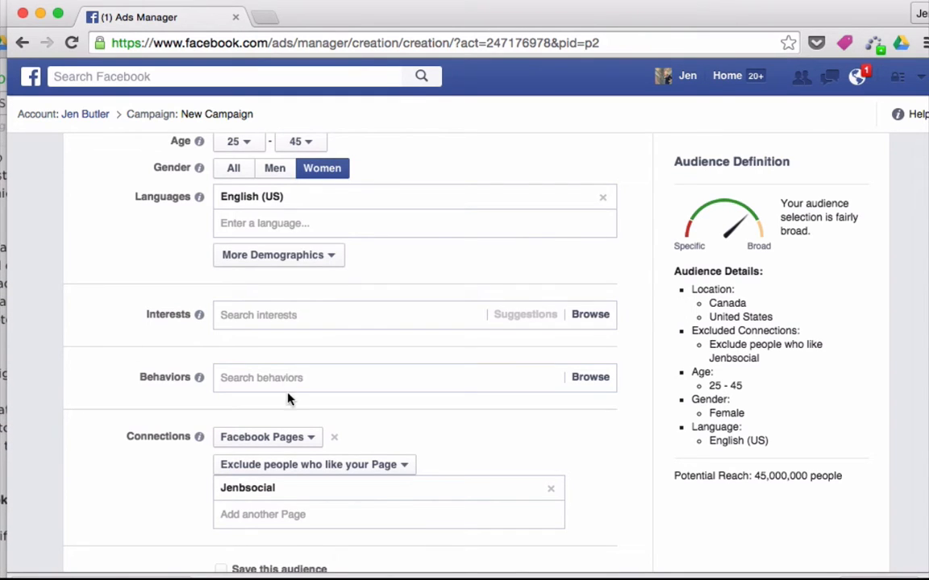
pyautogui.click(255, 315)
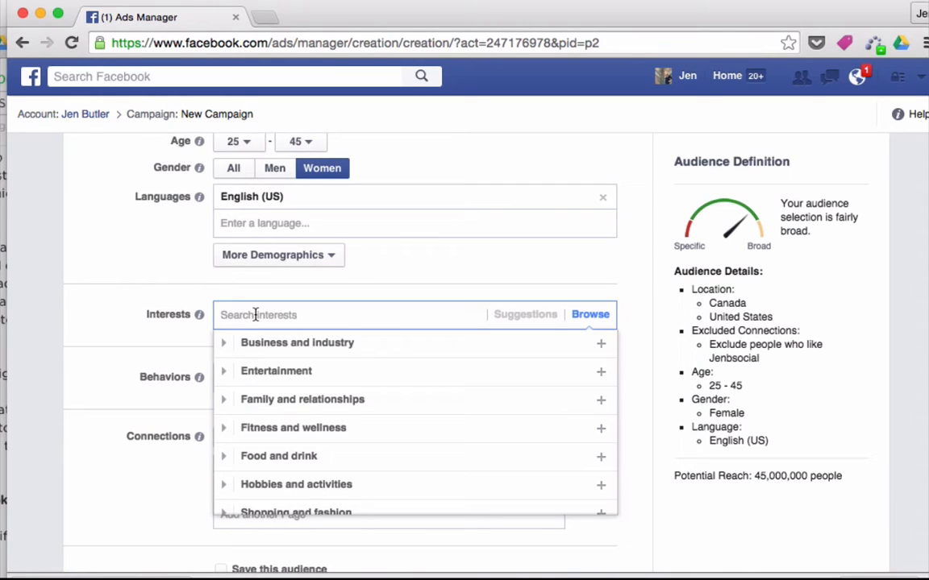
pyautogui.write('we')
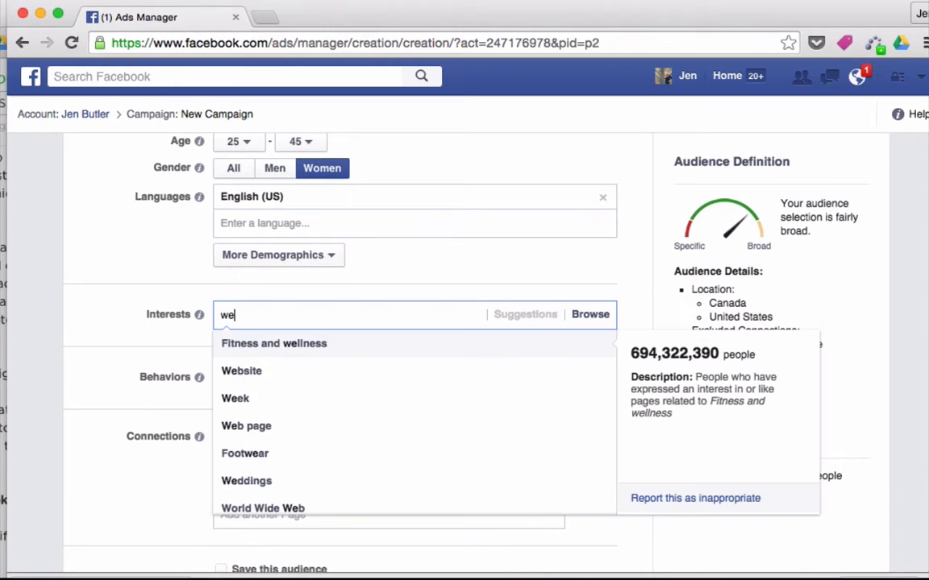
pyautogui.write('ight los')
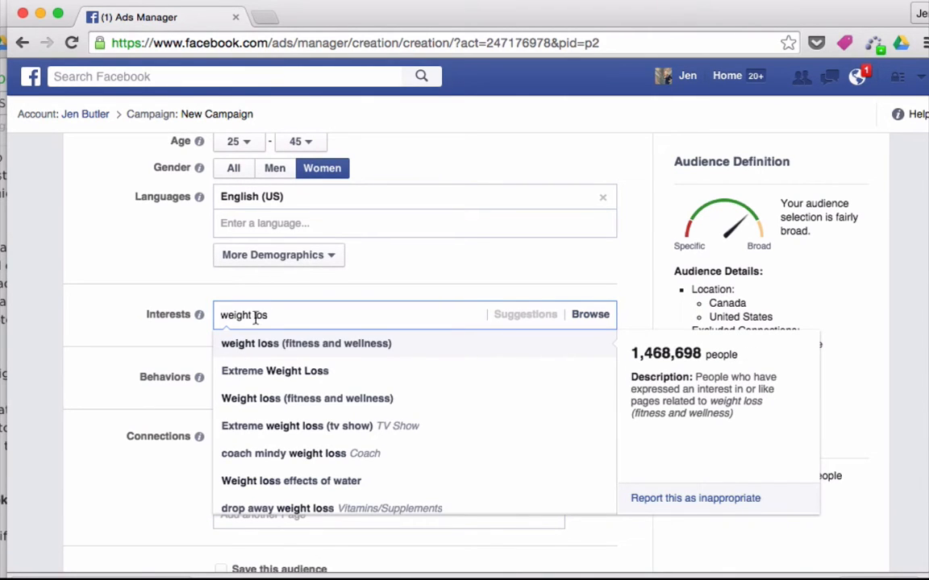
pyautogui.click(259, 352)
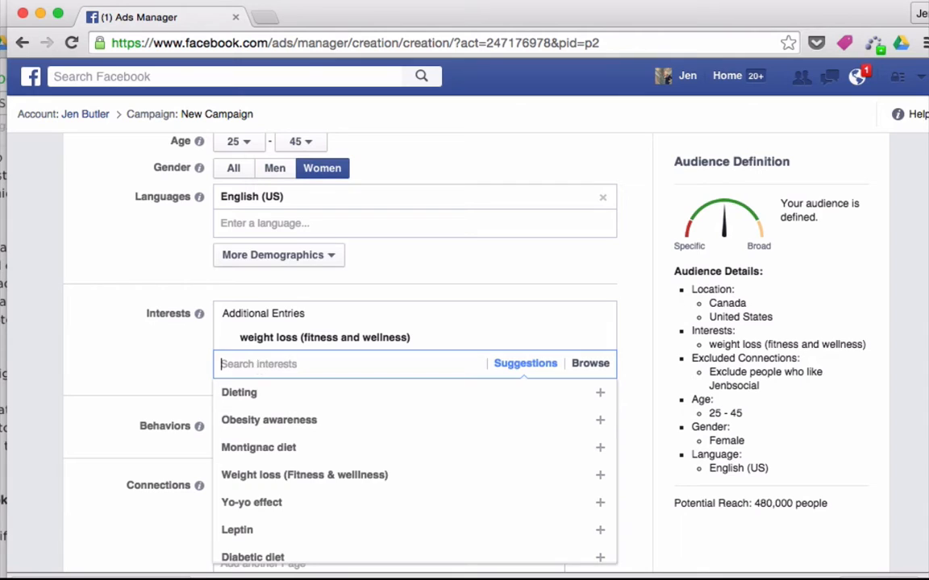
pyautogui.write('online')
pyautogui.press('BackSpace')
pyautogui.press('BackSpace')
pyautogui.press('BackSpace')
pyautogui.press('BackSpace')
pyautogui.press('BackSpace')
pyautogui.press('BackSpace')
pyautogui.press('BackSpace')
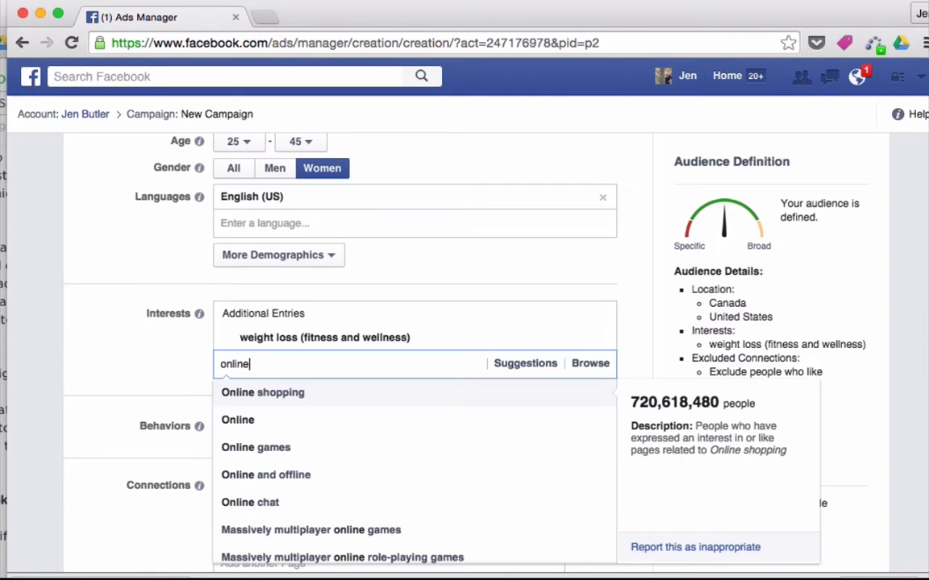
pyautogui.write('work from home')
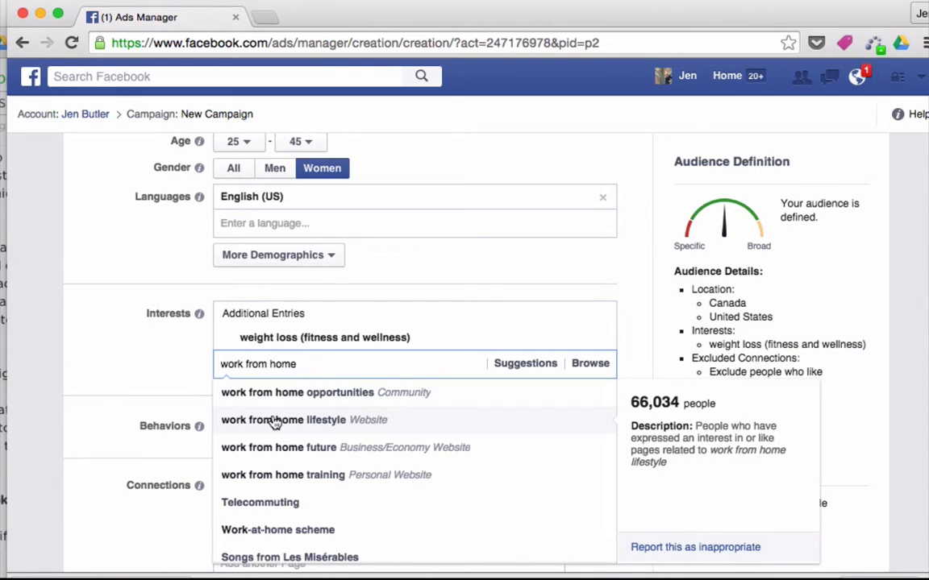
pyautogui.scroll(-1, 283, 482)
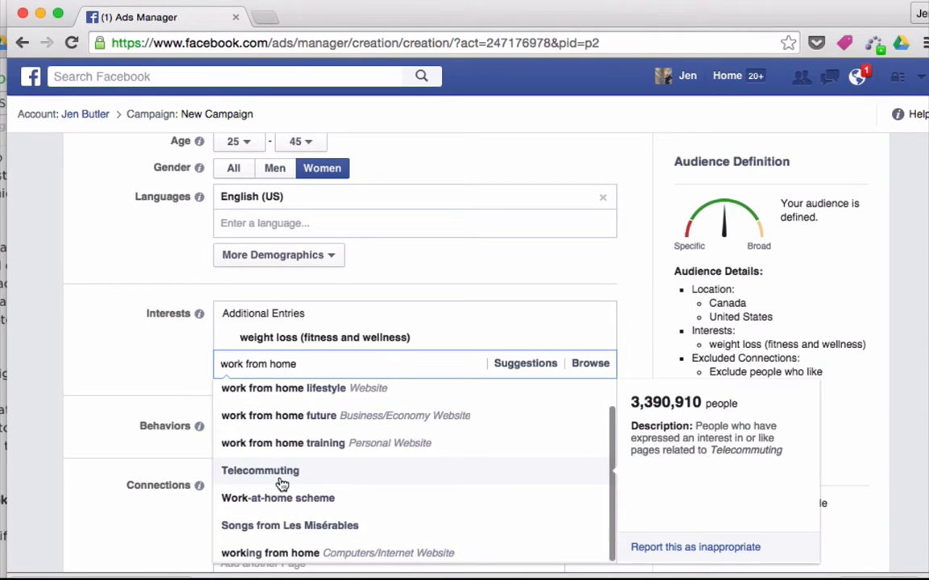
pyautogui.scroll(1, 282, 482)
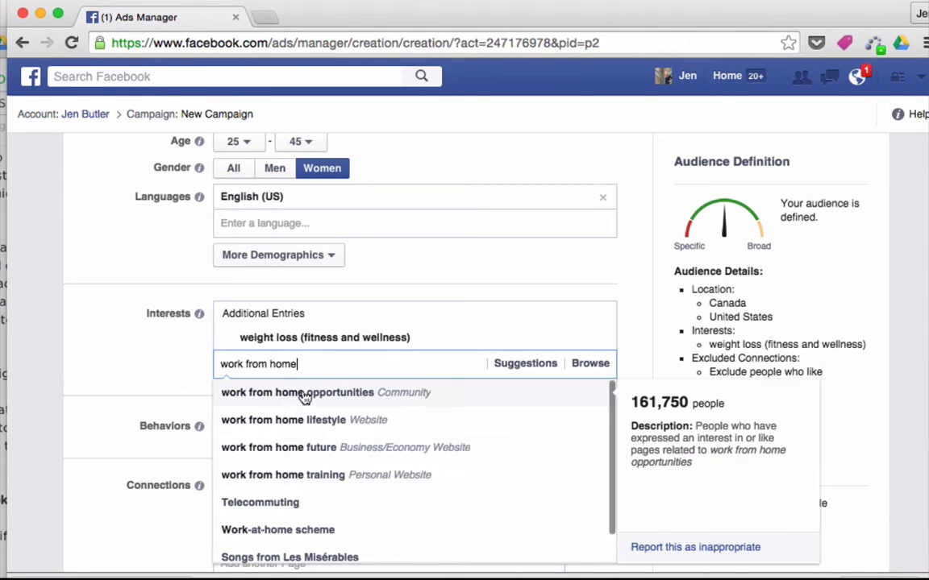
# Replace the interest search text with "home based business" and add that interest to the audience
pyautogui.click(311, 359)
pyautogui.press('super+a')
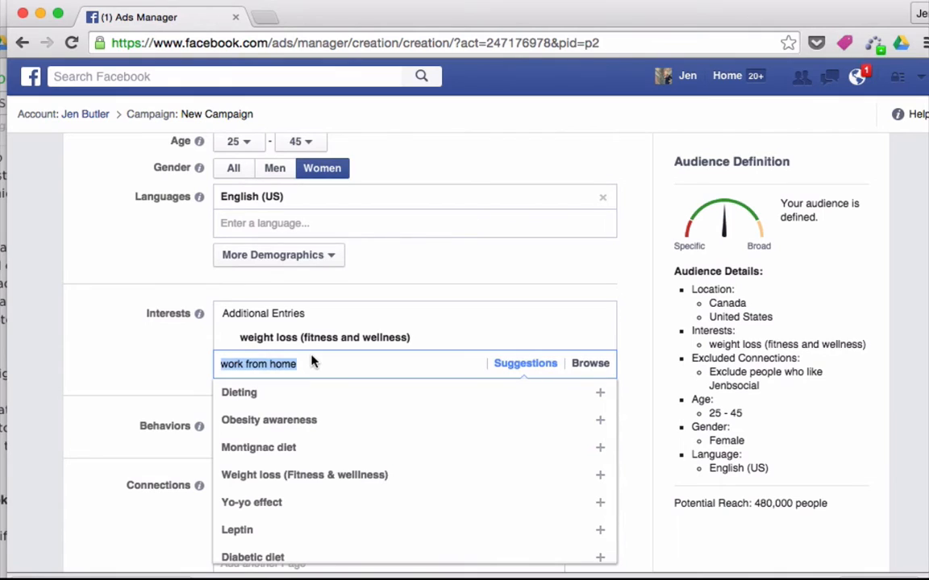
pyautogui.write('home based business')
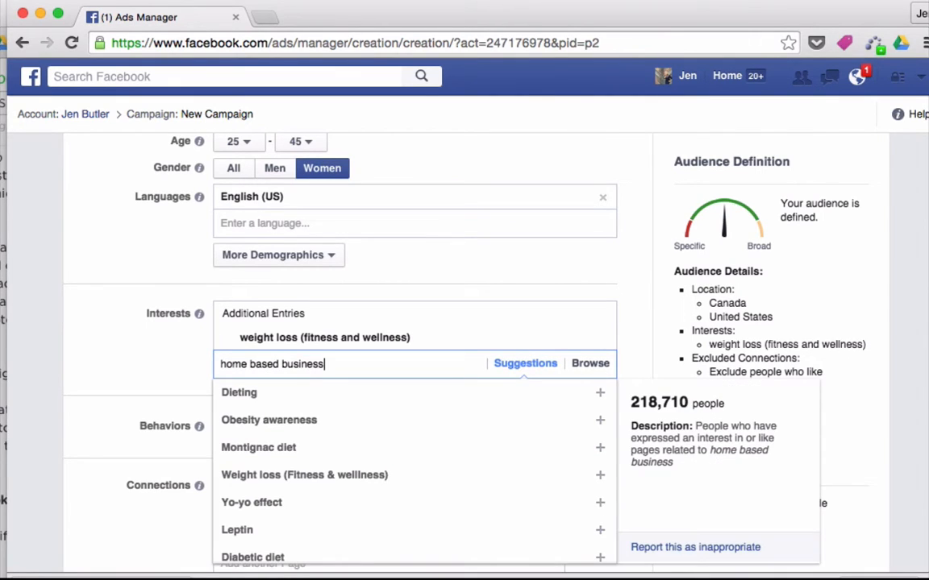
pyautogui.press('Return')
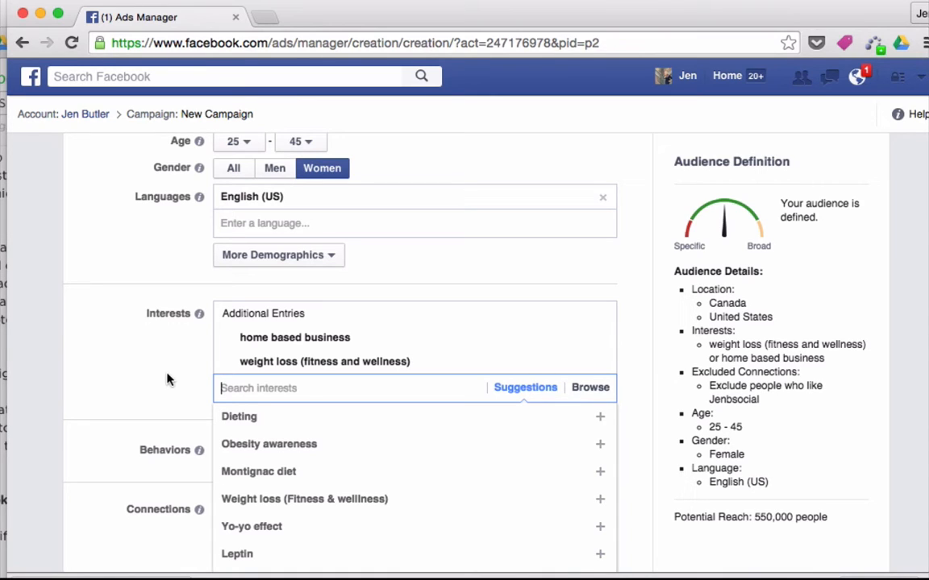
# Add "life coaching" to the audience's interests
pyautogui.write('lif')
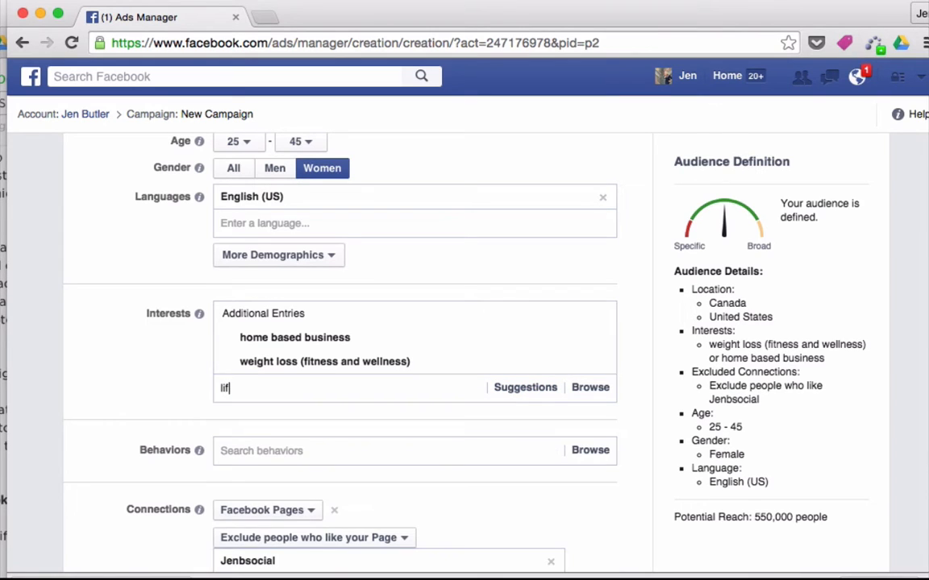
pyautogui.write('e coachin')
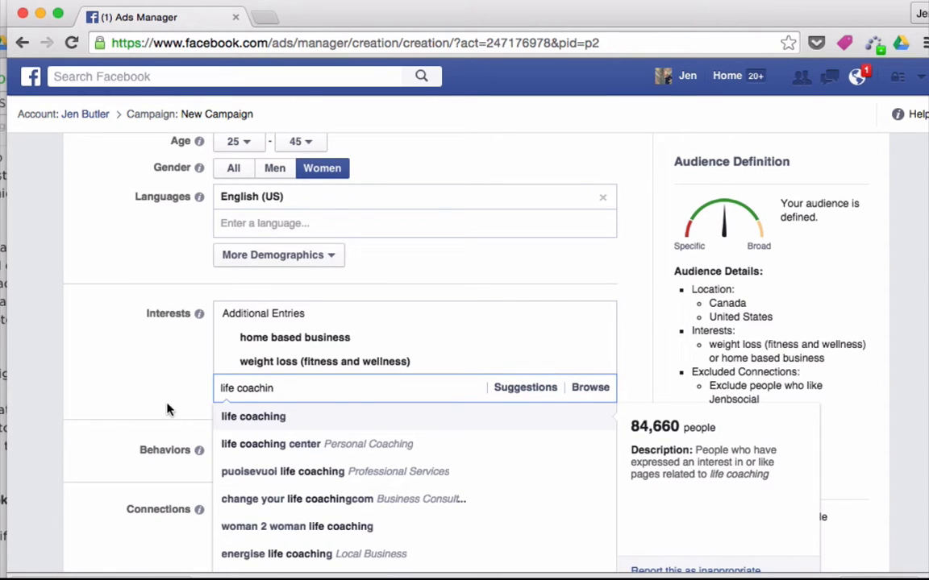
pyautogui.click(256, 423)
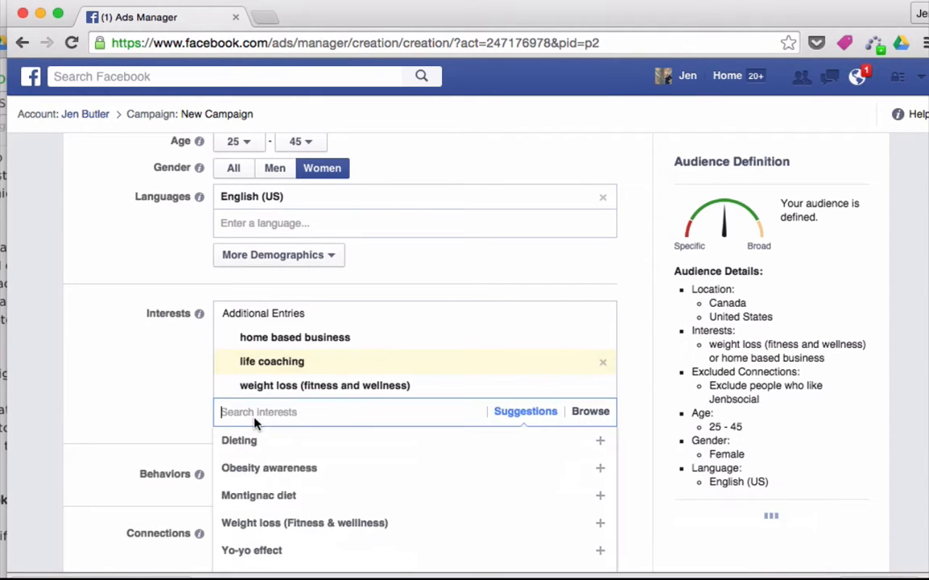
# Add "business coaching" and "Social media marketing" to the audience's interests
pyautogui.write('b')
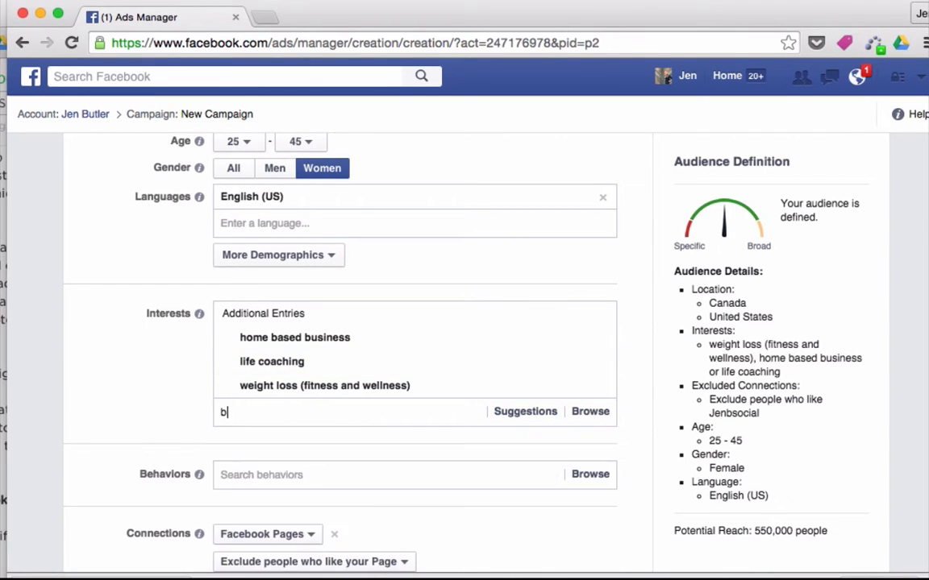
pyautogui.write('usiness coach')
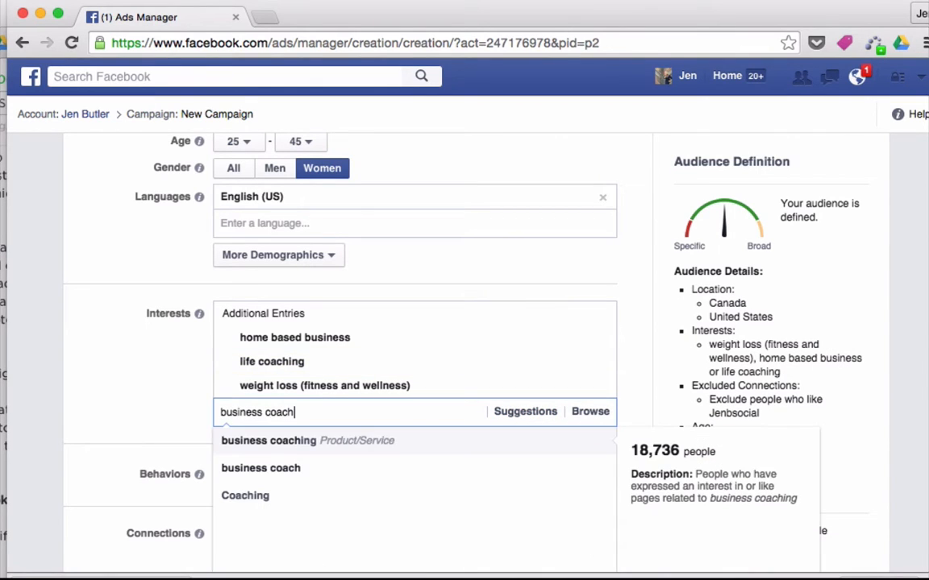
pyautogui.click(265, 442)
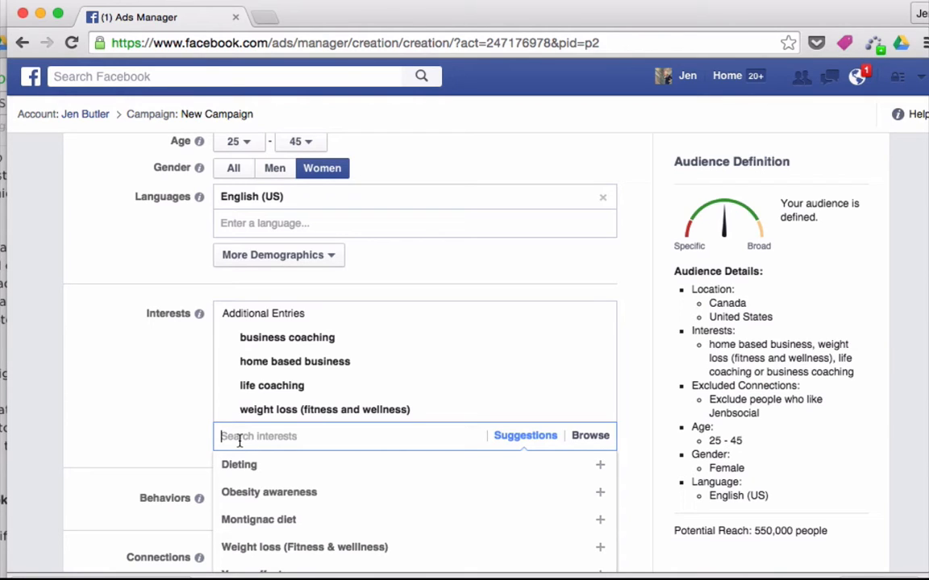
pyautogui.write('social media')
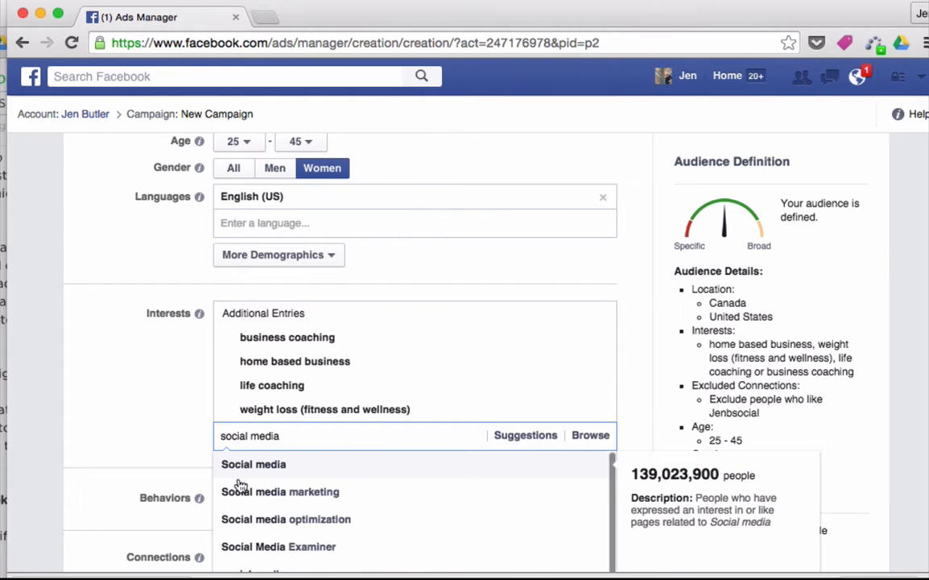
pyautogui.click(242, 491)
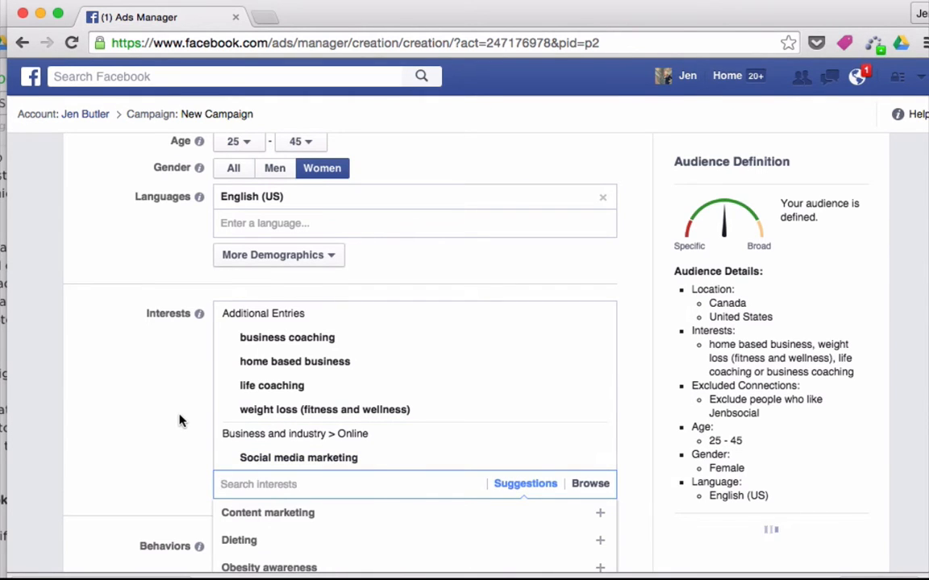
# Search the interests for "chalene" and add Chalene Johnson to the audience
pyautogui.scroll(-1, 179, 420)
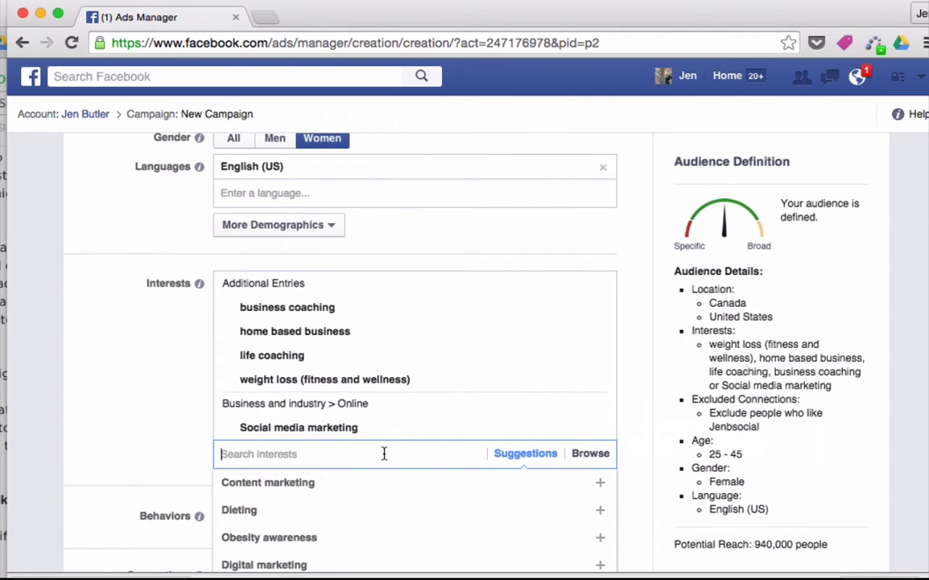
pyautogui.write('chaleneg')
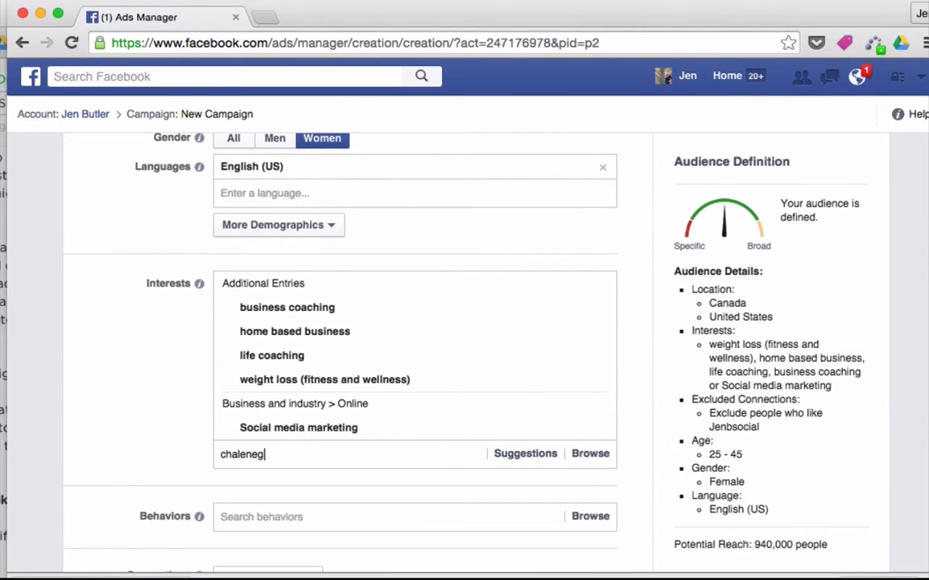
pyautogui.press('BackSpace')
pyautogui.click(369, 485)
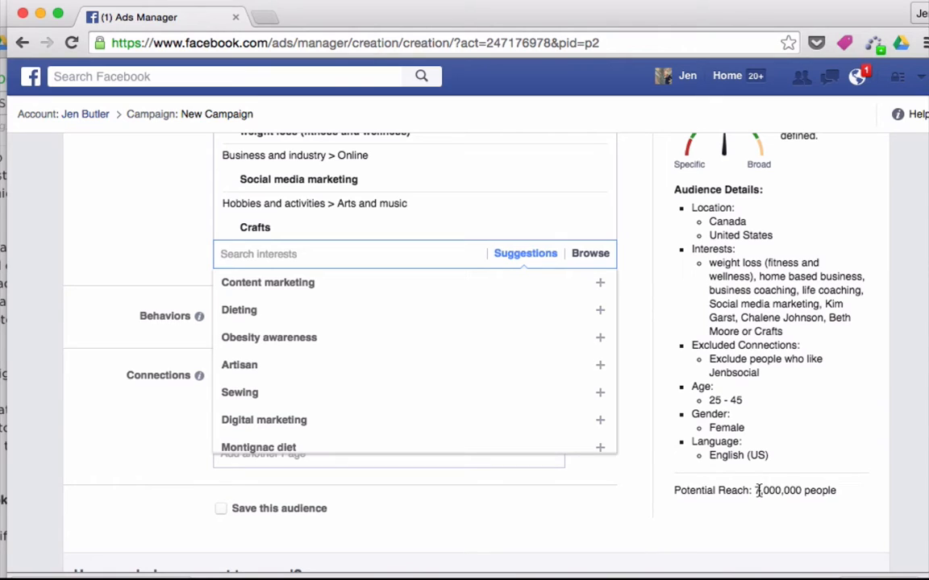
# Remove the Crafts interest from the audience and close the interest suggestions
pyautogui.scroll(2, 634, 363)
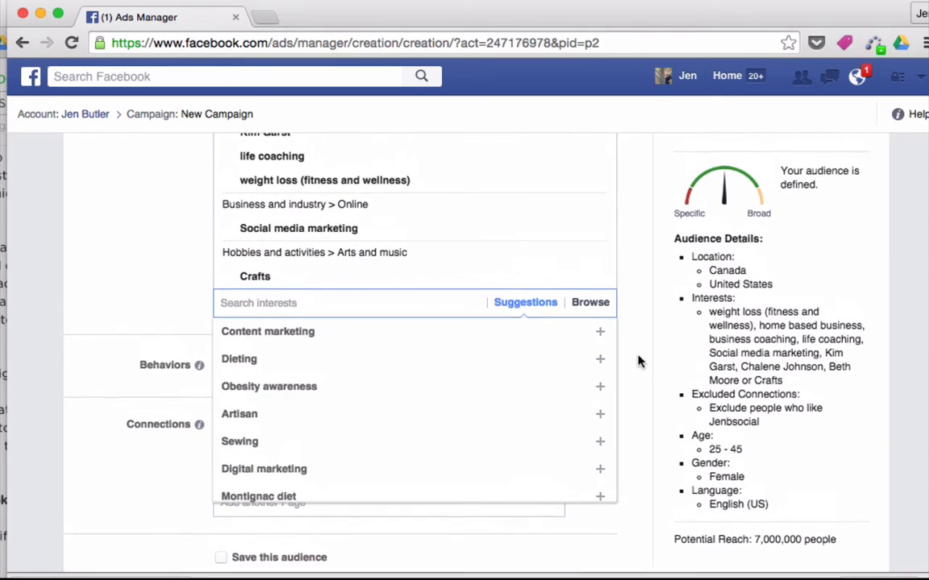
pyautogui.moveTo(602, 288)
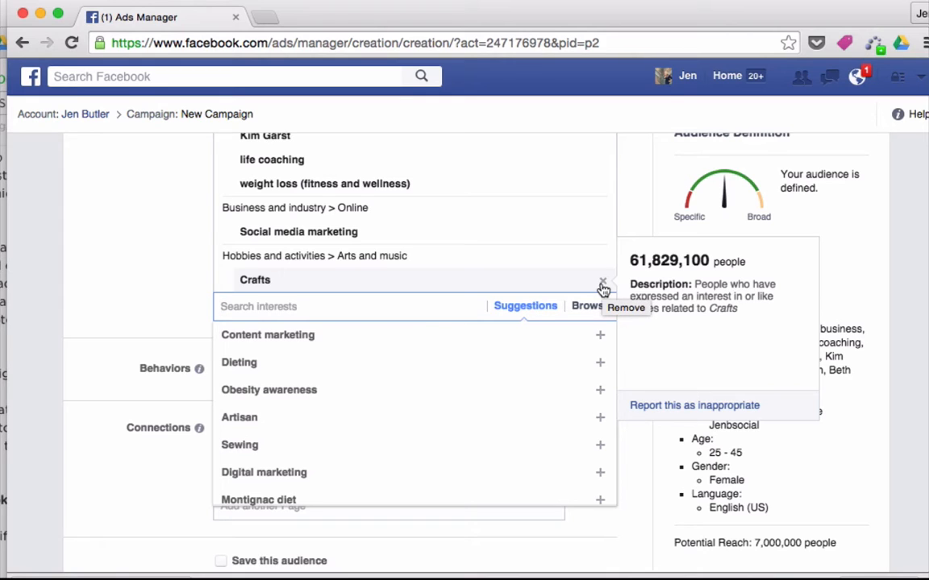
pyautogui.click(602, 288)
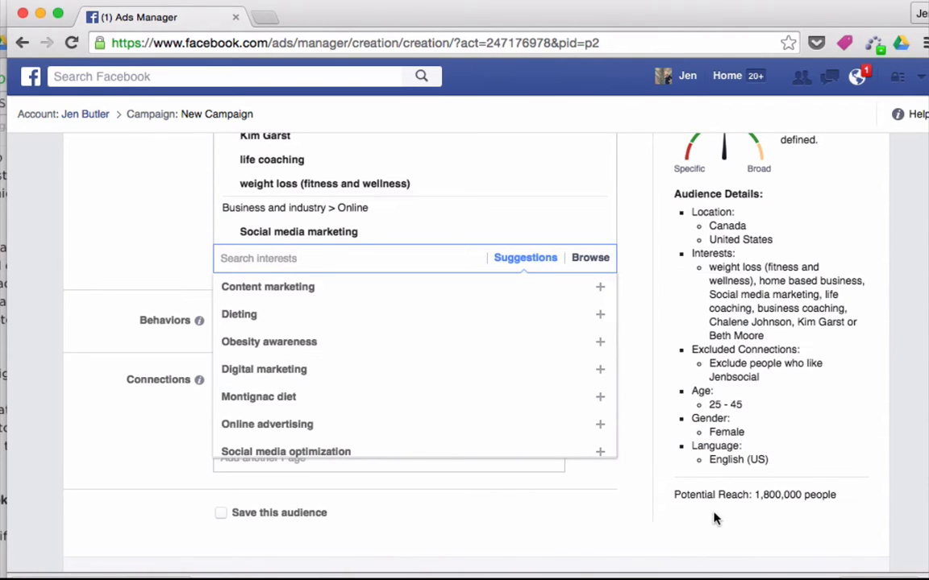
pyautogui.click(651, 478)
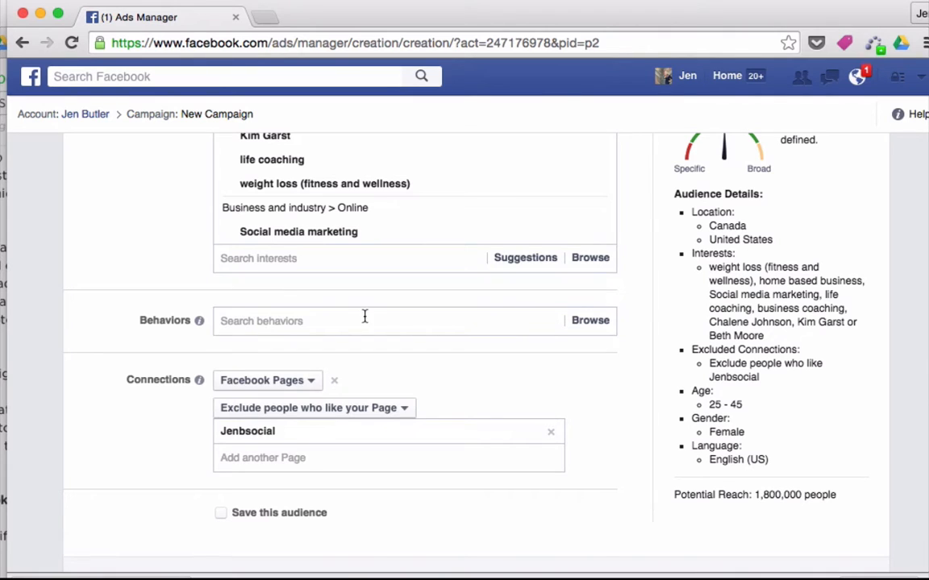
# Search the behaviors for "small business owner" and add "Small business owners" to the audience
pyautogui.scroll(3, 360, 323)
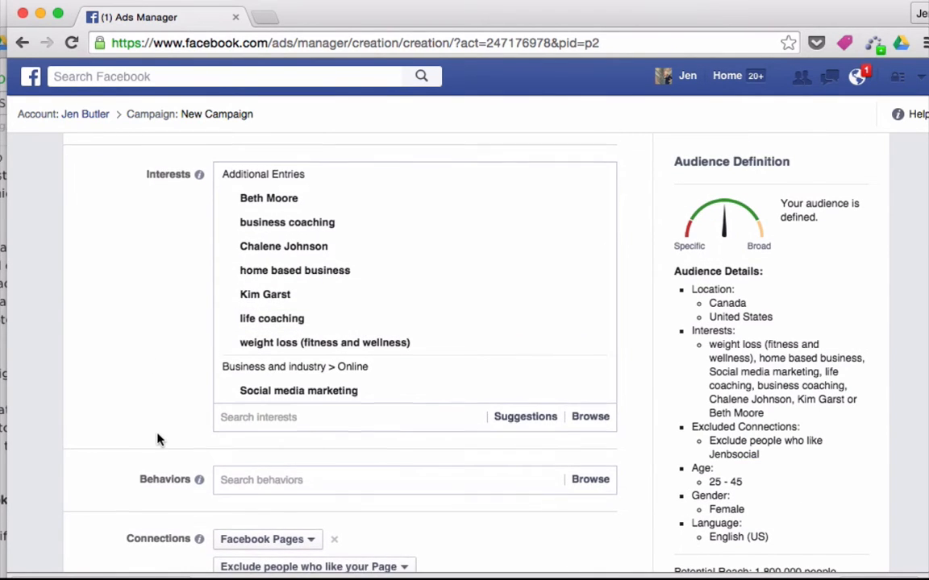
pyautogui.scroll(-1, 157, 438)
pyautogui.click(240, 449)
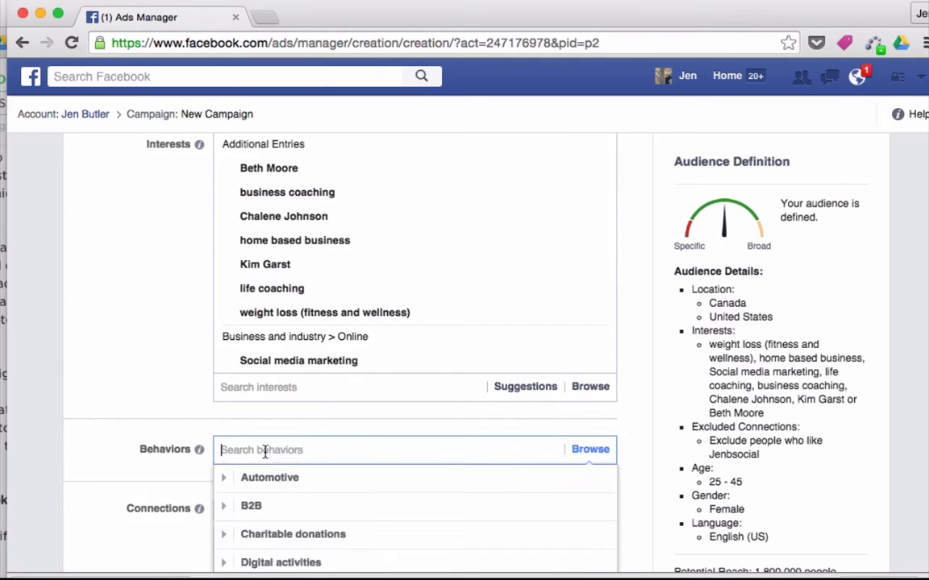
pyautogui.write('small ')
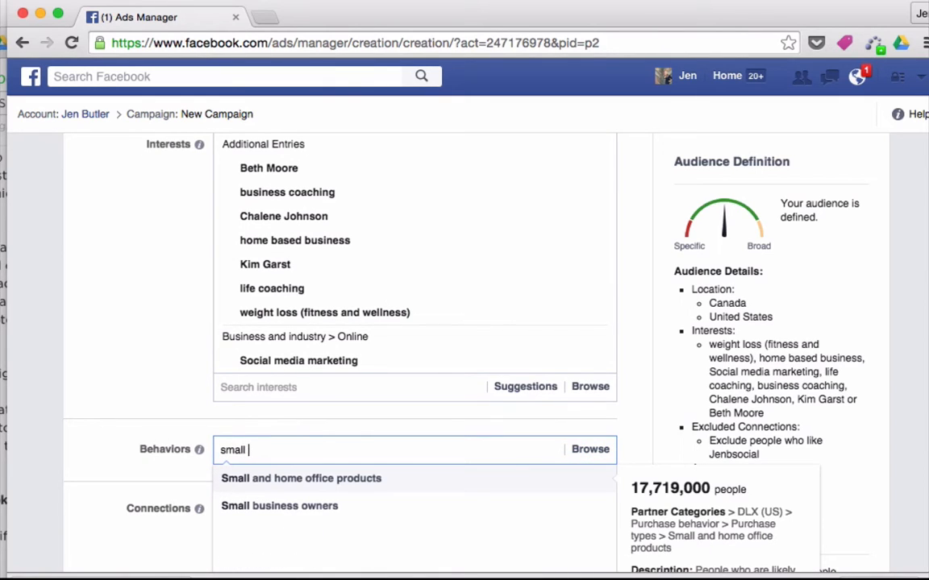
pyautogui.write('business owner')
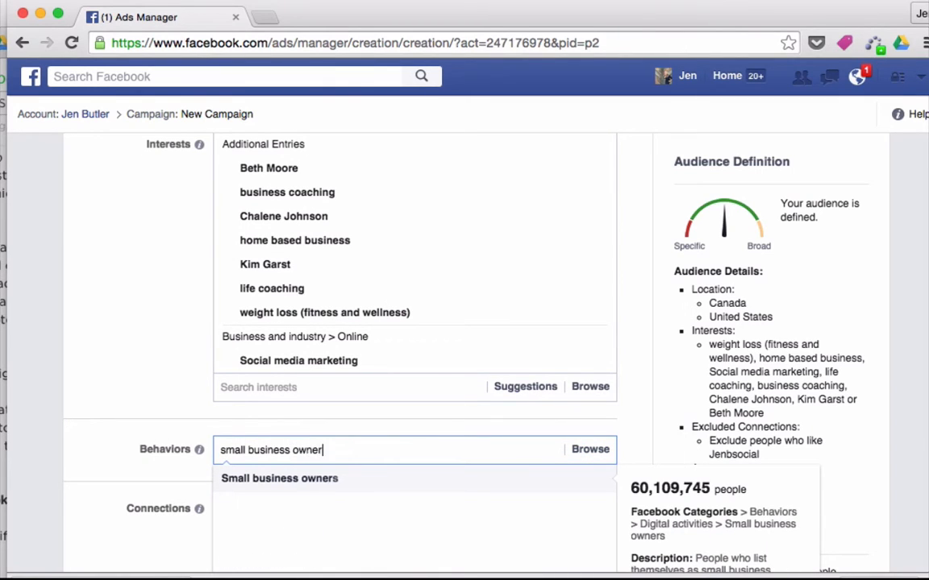
pyautogui.press('Return')
pyautogui.scroll(-5, 629, 504)
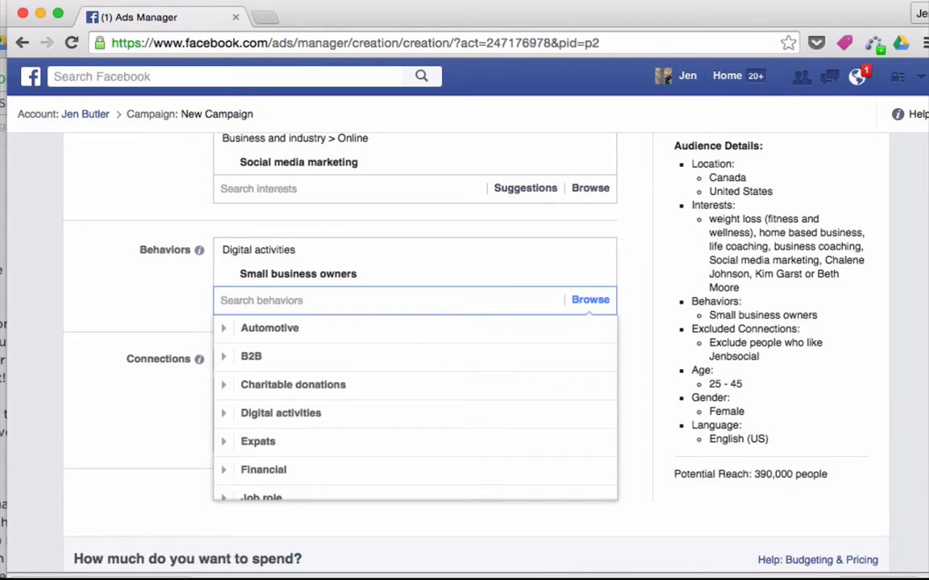
pyautogui.click(111, 331)
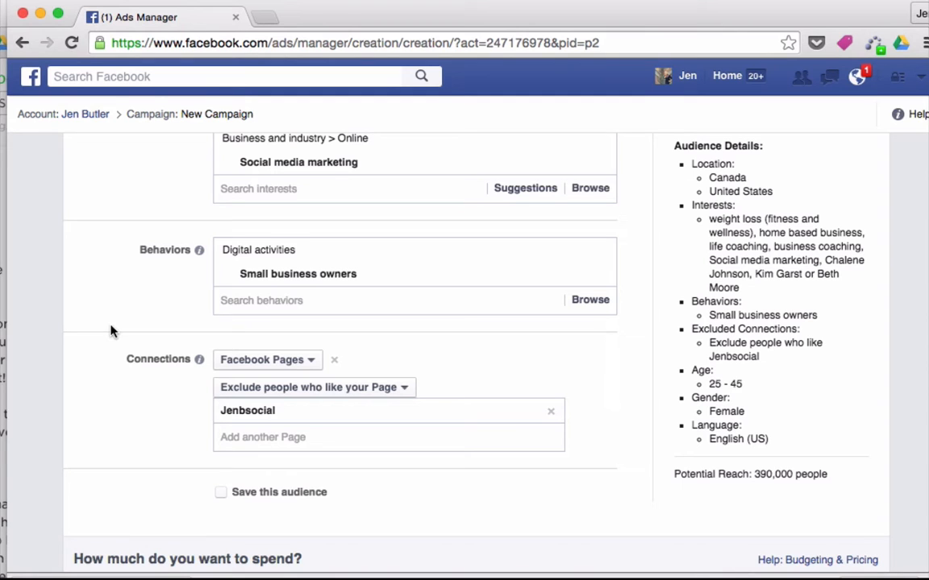
# Search the interests for "fitness" and add "Physical fitness" to the audience
pyautogui.scroll(5, 112, 327)
pyautogui.click(244, 368)
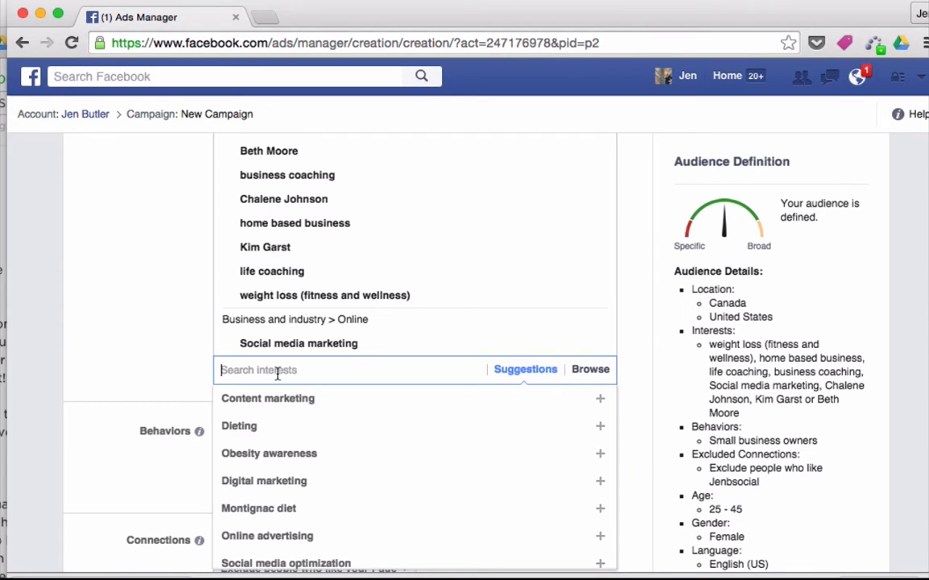
pyautogui.write('fitness')
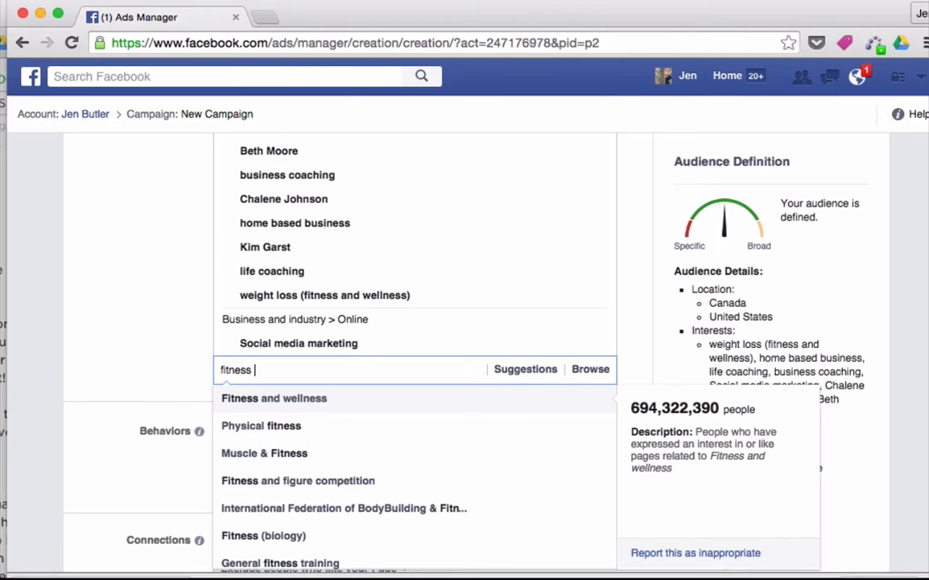
pyautogui.click(275, 426)
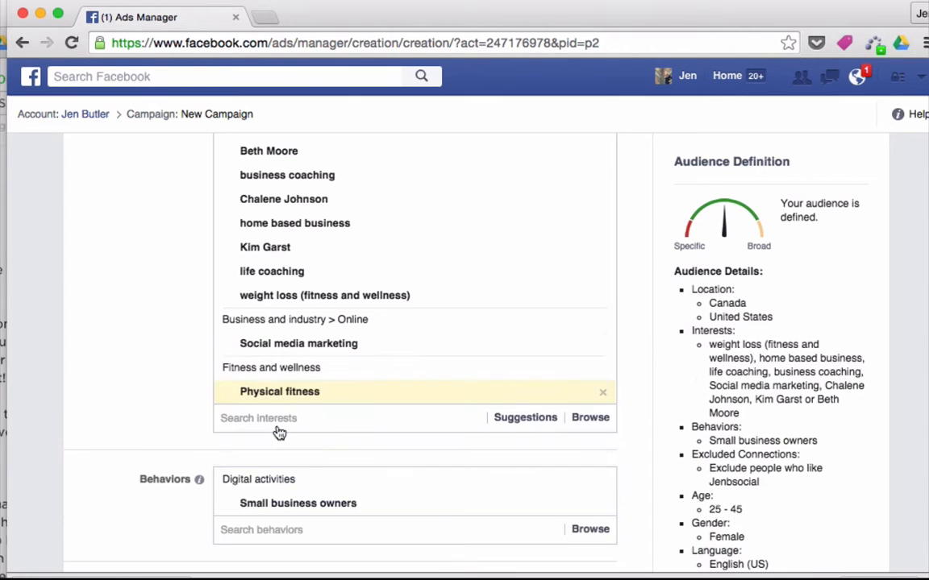
pyautogui.scroll(-5, 642, 390)
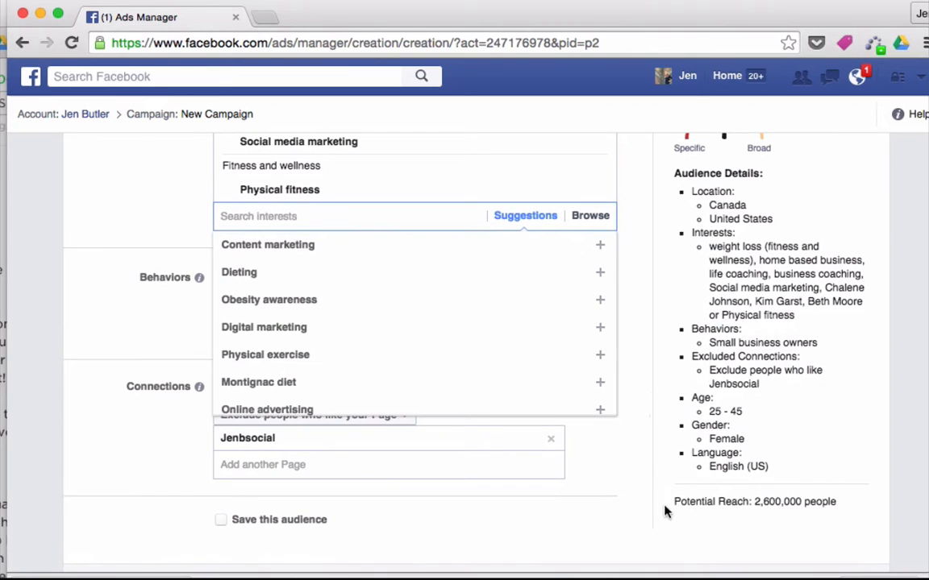
pyautogui.click(642, 537)
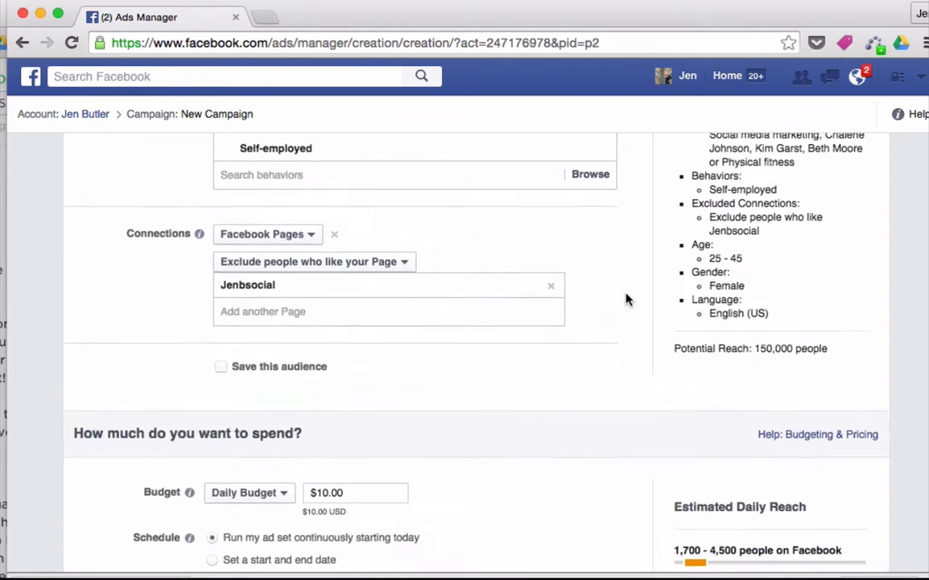
# Review the audience's selected interests and browse the available behavior categories without adding any
pyautogui.scroll(8, 627, 299)
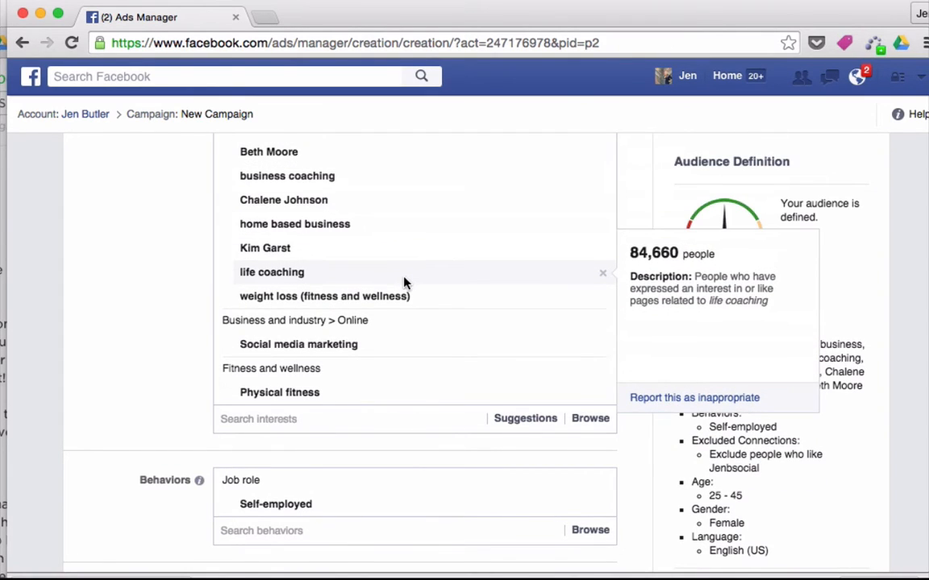
pyautogui.scroll(2, 404, 282)
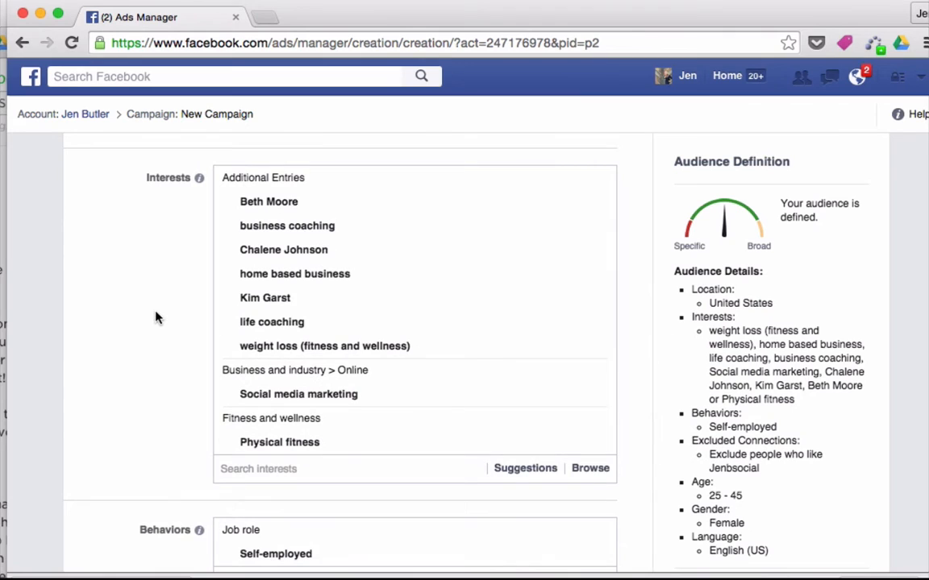
pyautogui.scroll(-2, 157, 319)
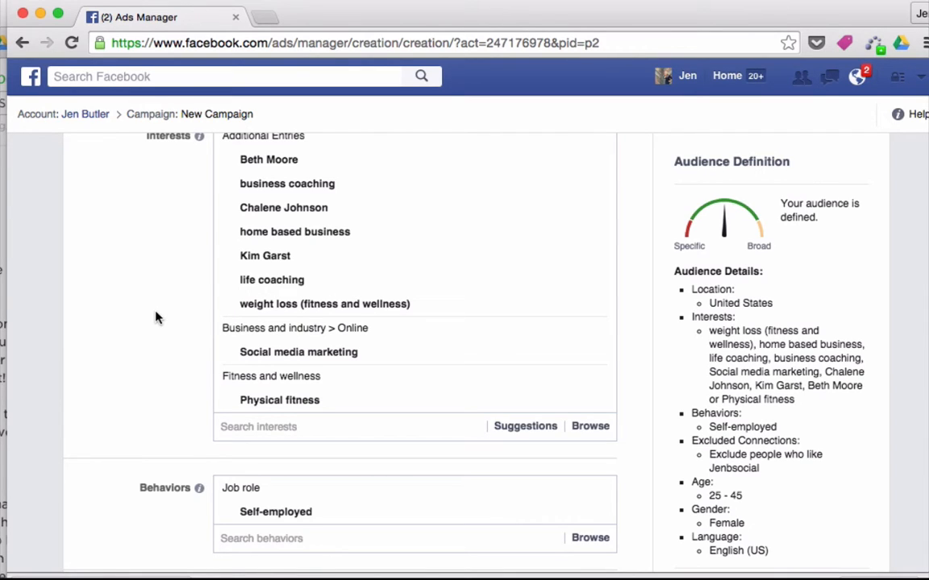
pyautogui.scroll(-2, 157, 316)
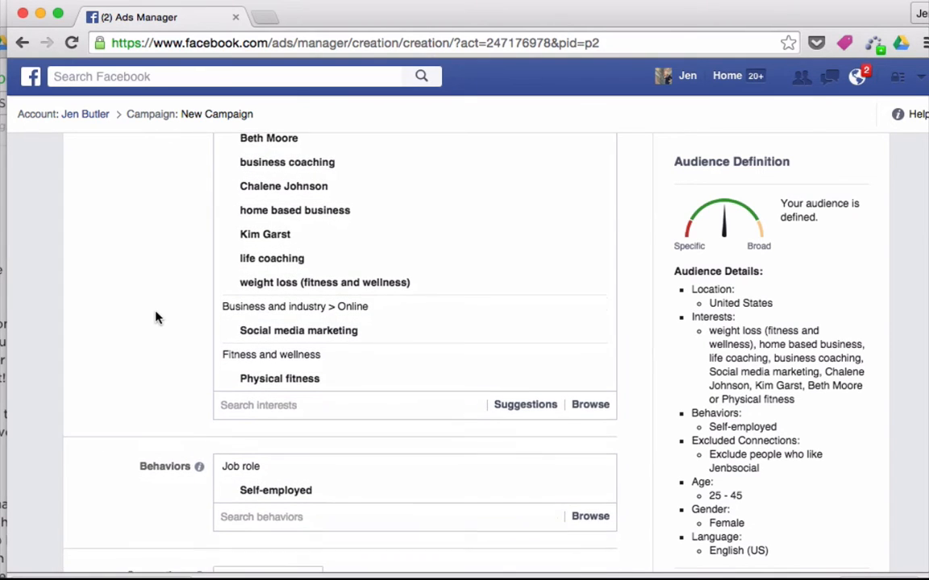
pyautogui.click(270, 512)
pyautogui.scroll(-2, 272, 520)
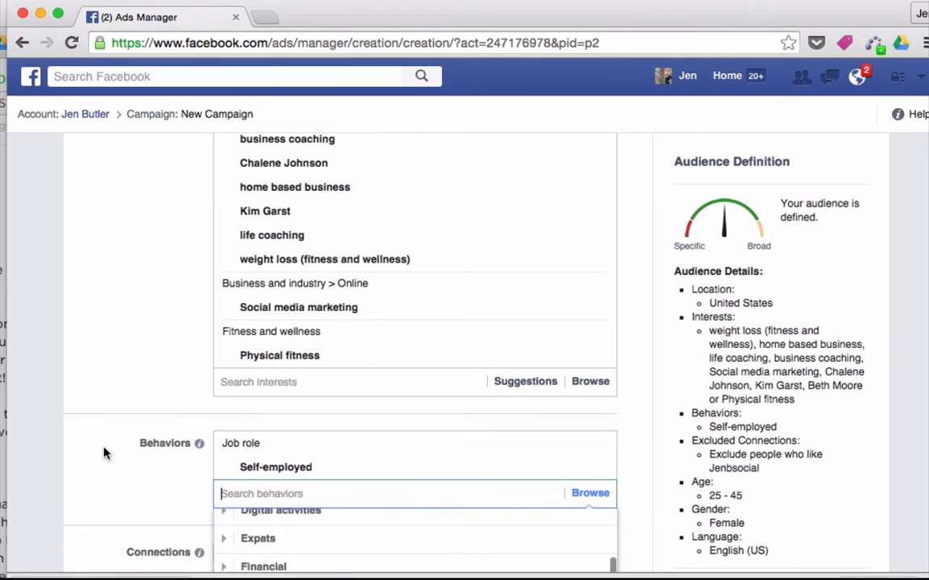
pyautogui.scroll(-5, 274, 525)
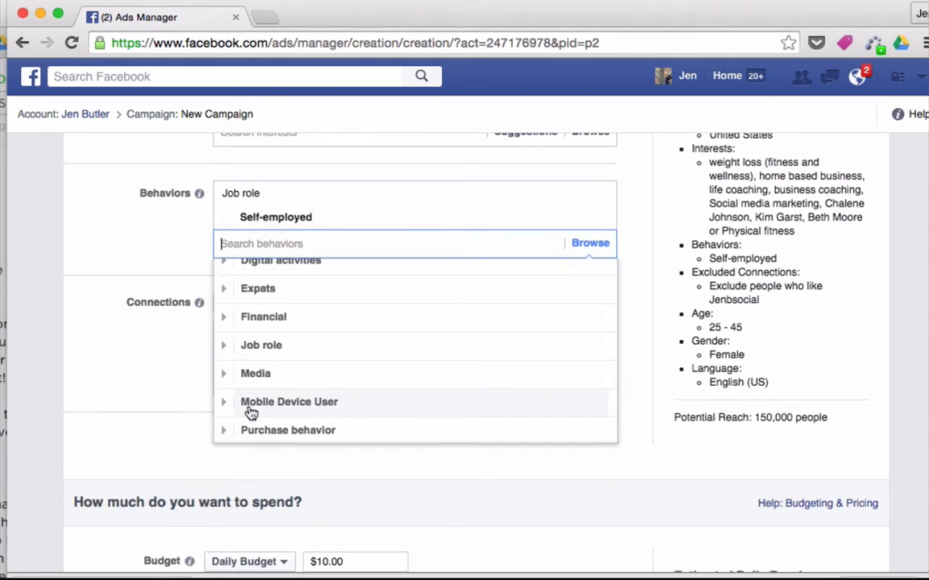
pyautogui.scroll(-3, 250, 412)
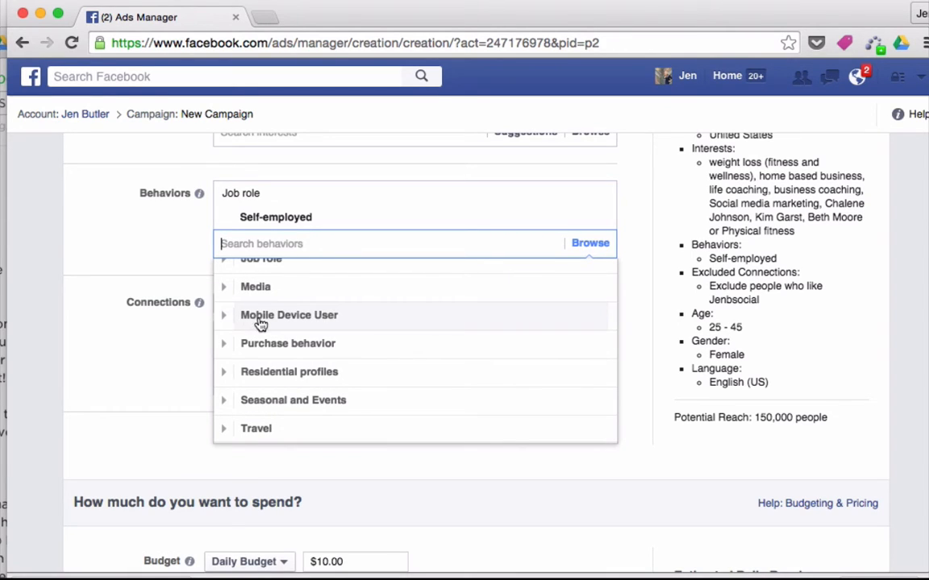
pyautogui.scroll(3, 260, 322)
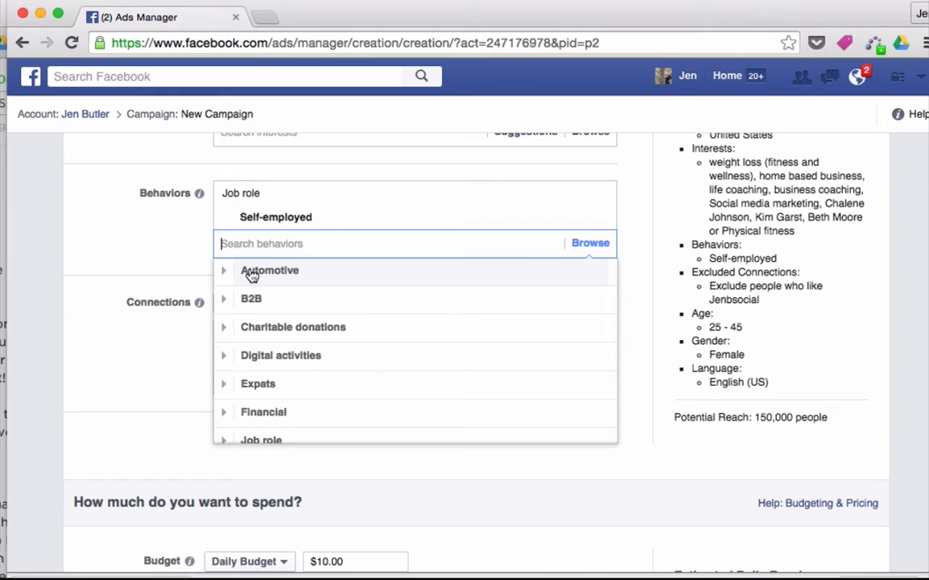
pyautogui.click(149, 256)
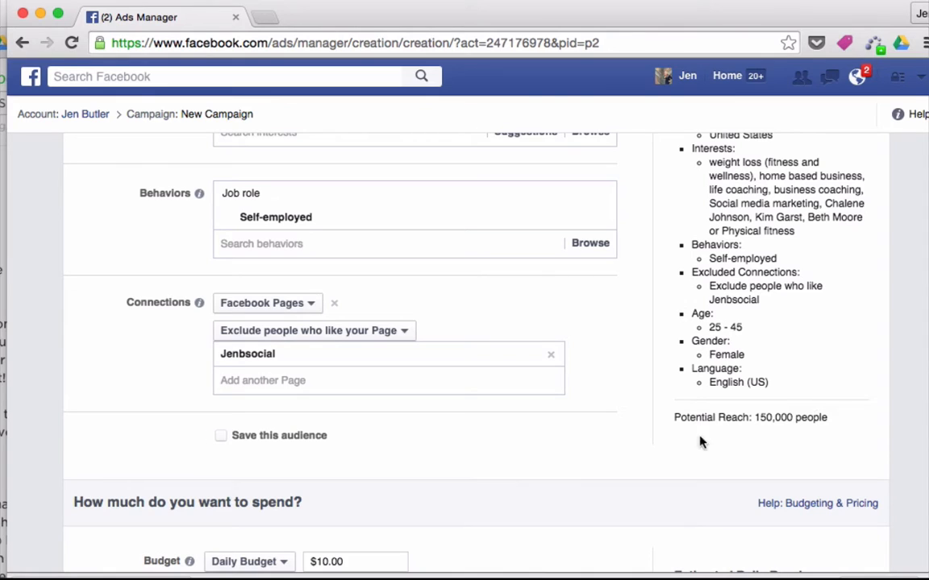
# Check the audience definition and its interests once more, and go on to the budget and schedule settings
pyautogui.scroll(5, 642, 337)
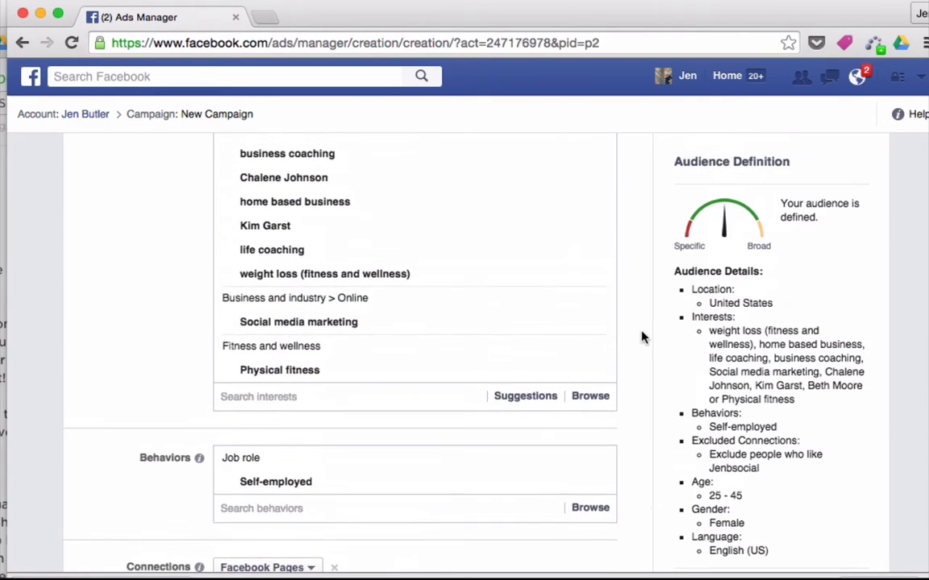
pyautogui.scroll(3, 642, 337)
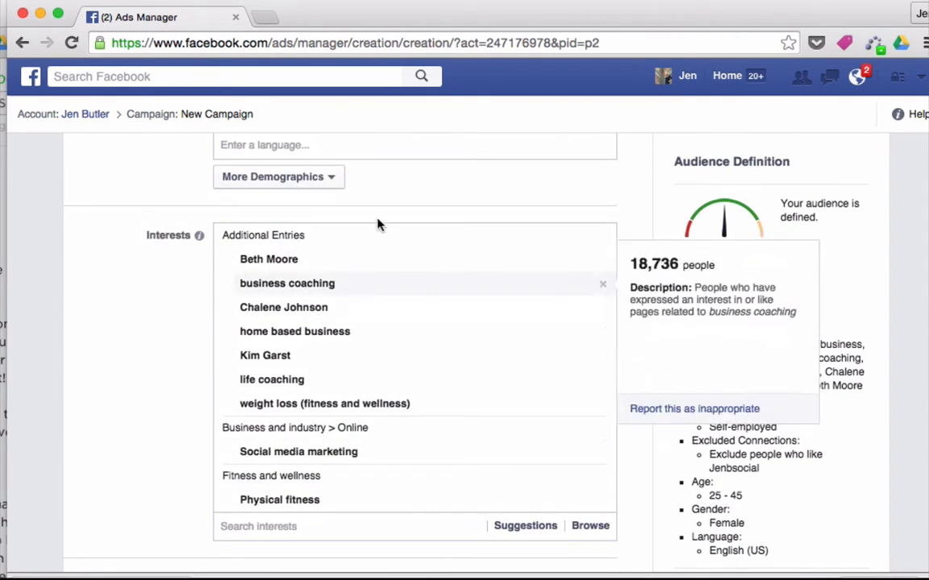
pyautogui.scroll(-10, 458, 396)
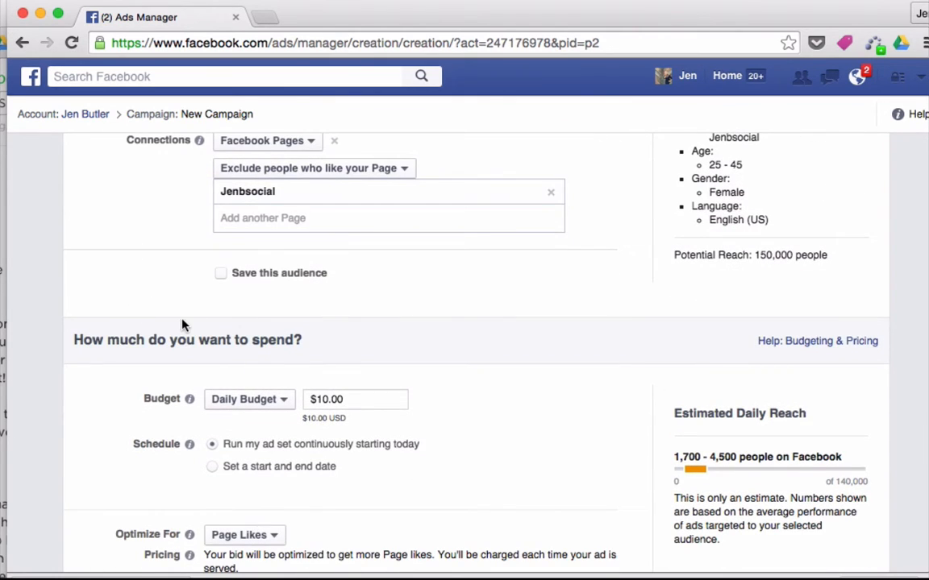
# View the Facebook Pages connection choices for the audience and leave the current exclusion of people who like the Page in place
pyautogui.scroll(2, 160, 264)
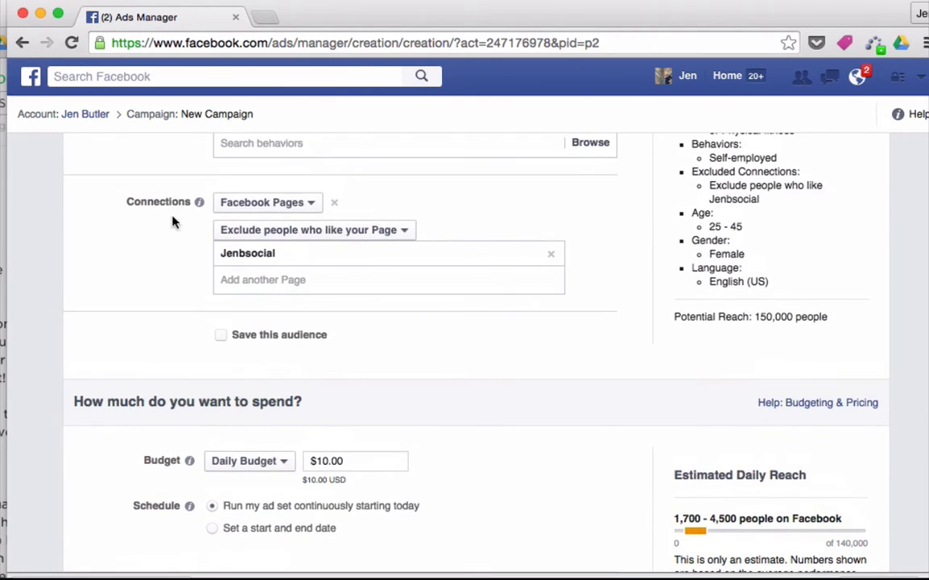
pyautogui.click(275, 206)
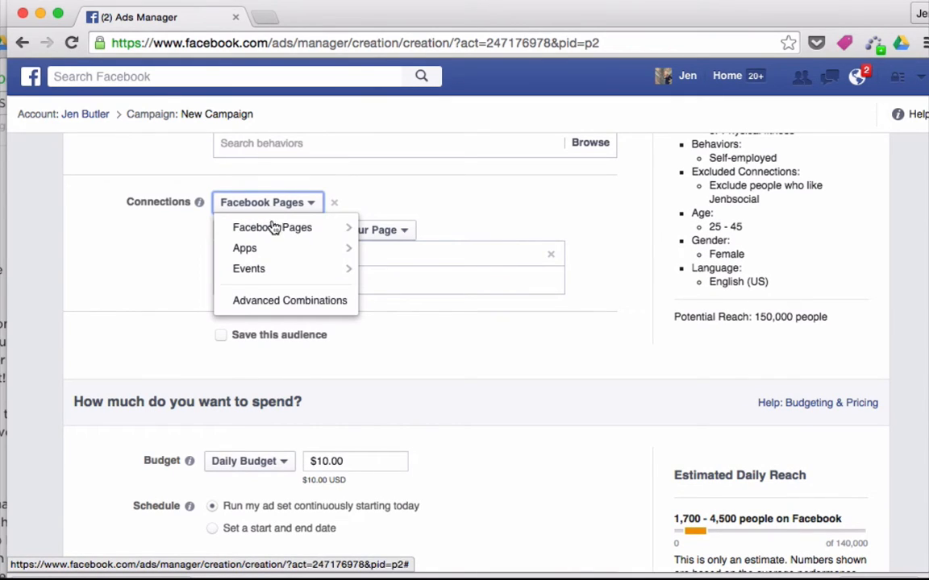
pyautogui.moveTo(274, 233)
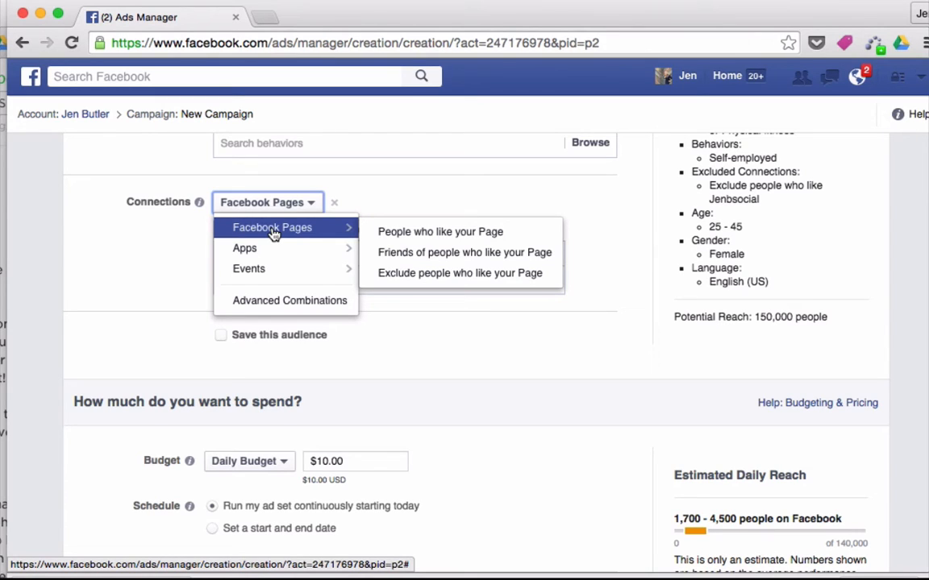
pyautogui.click(137, 245)
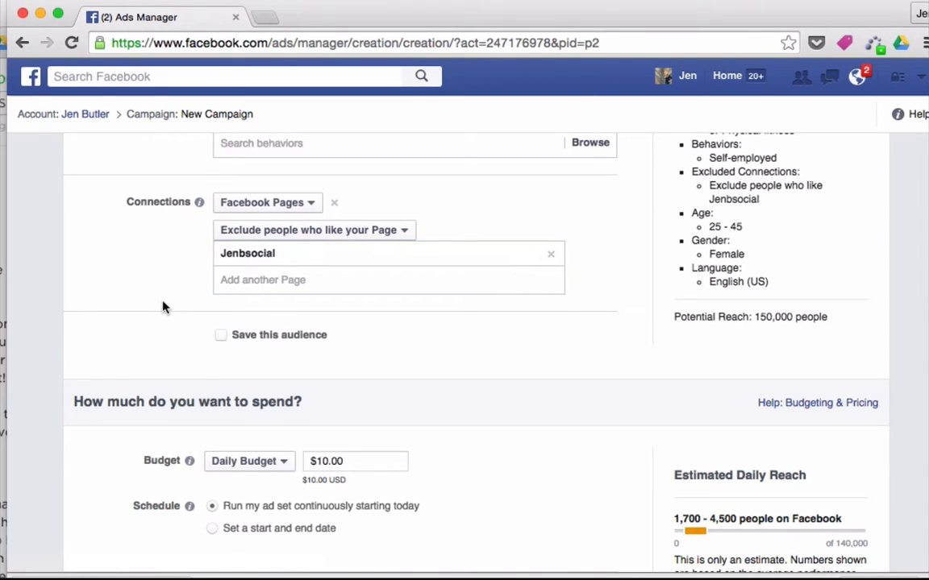
# Review the ad set's budget and schedule settings, and check the available Optimize For choices without changing them
pyautogui.scroll(-5, 162, 307)
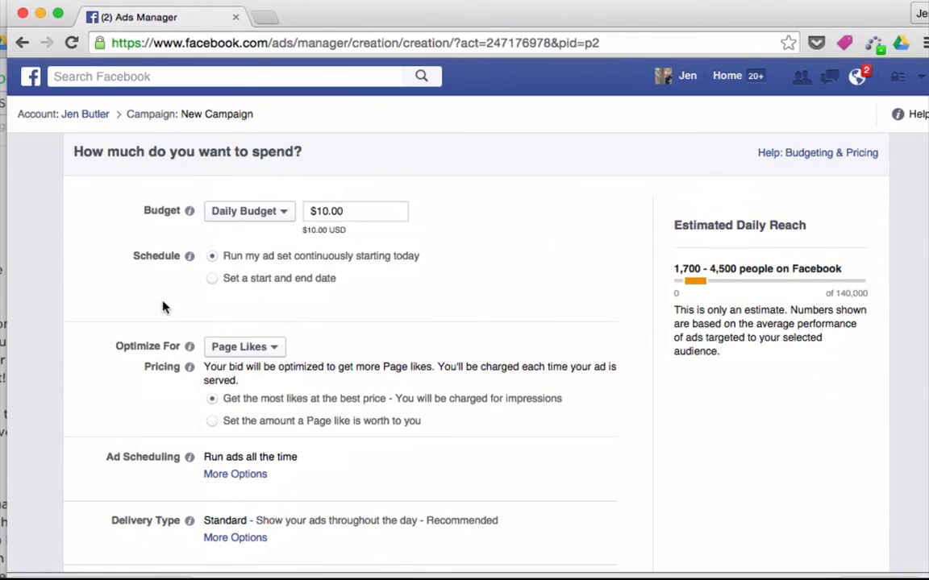
pyautogui.moveTo(346, 209); pyautogui.dragTo(307, 213)
pyautogui.scroll(-2, 111, 313)
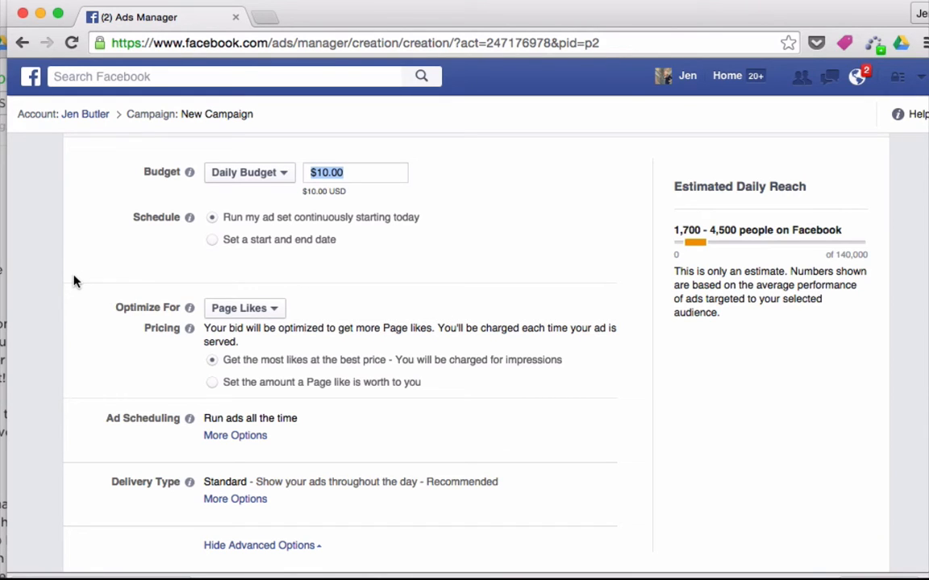
pyautogui.scroll(-1, 73, 281)
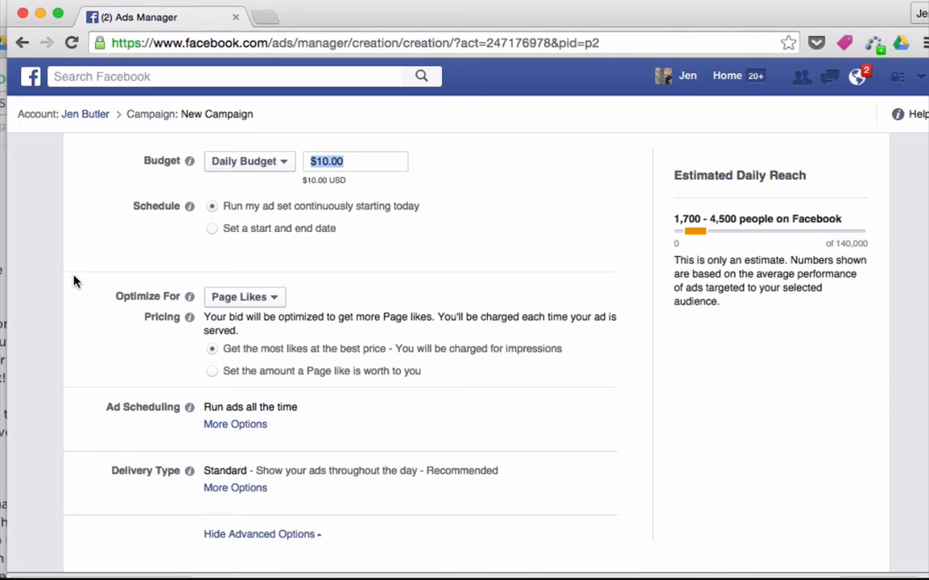
pyautogui.scroll(-2, 73, 281)
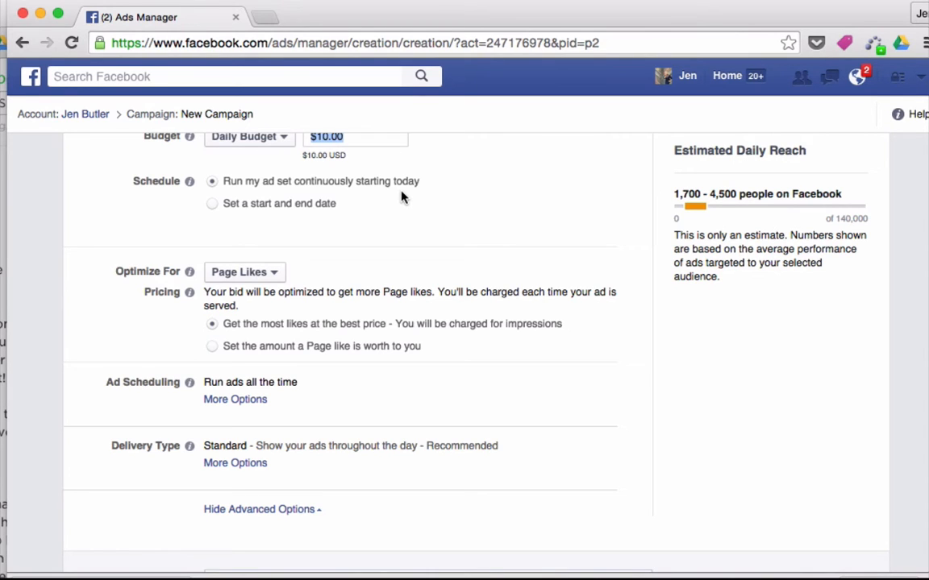
pyautogui.scroll(1, 403, 198)
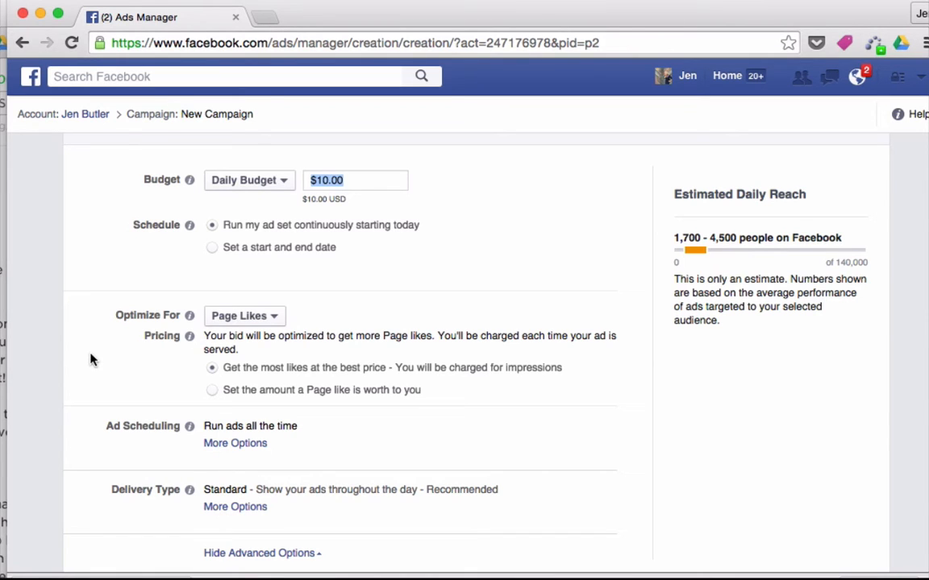
pyautogui.scroll(-3, 91, 360)
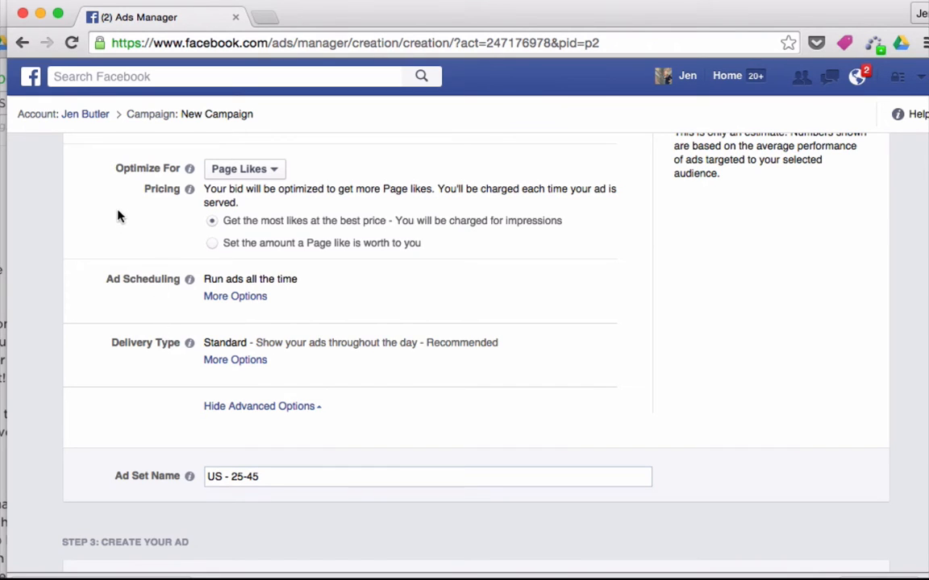
pyautogui.click(251, 172)
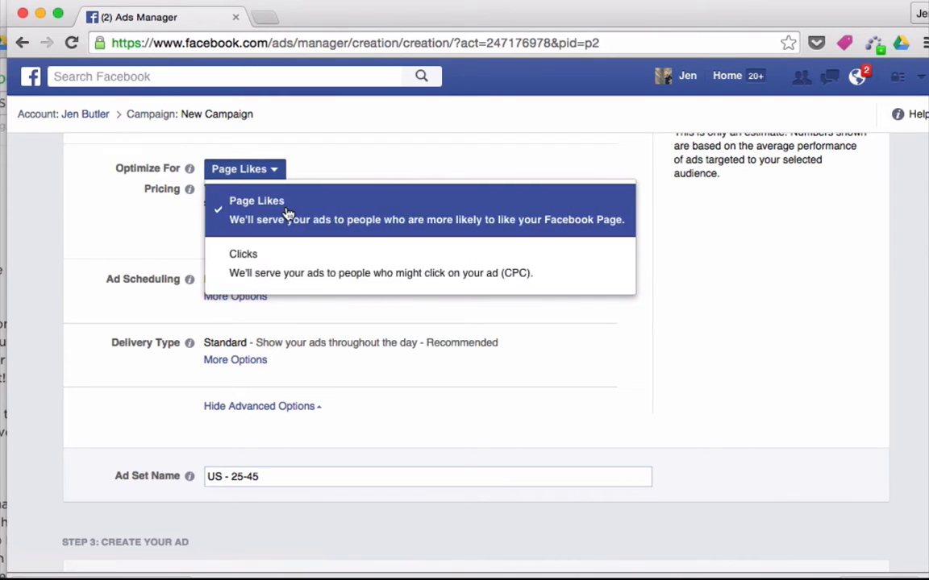
pyautogui.click(340, 149)
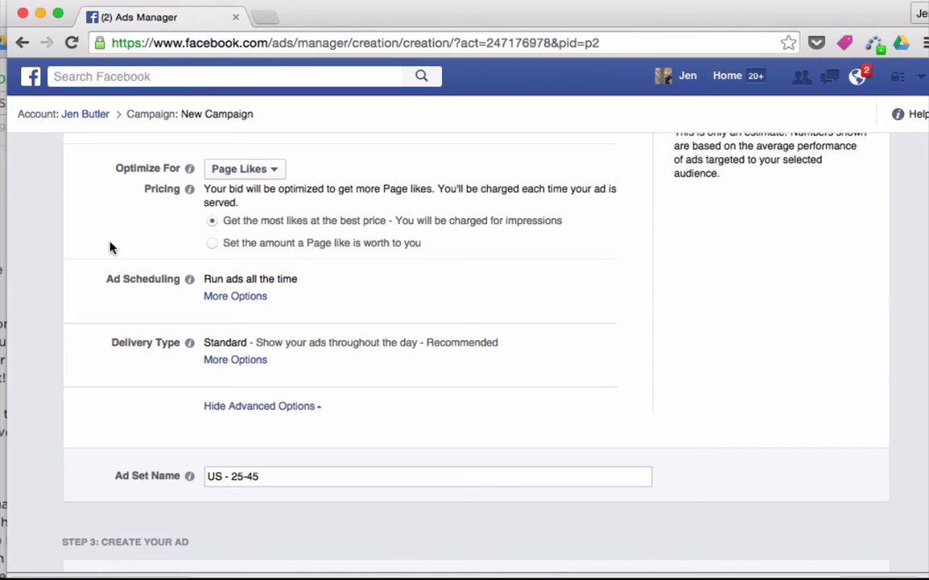
# Try pricing by the amount a Page like is worth, and switch back to getting the most likes at the best price
pyautogui.click(216, 245)
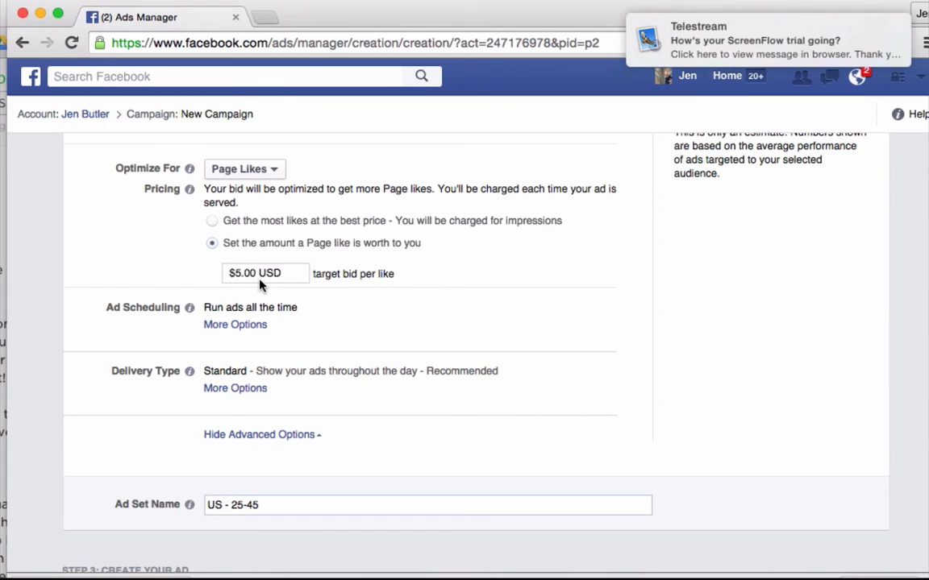
pyautogui.click(881, 25)
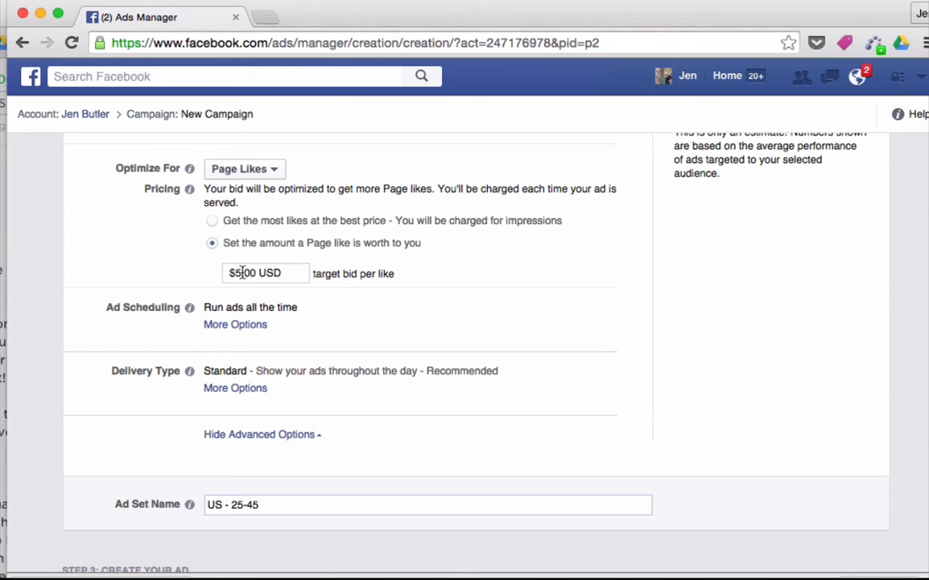
pyautogui.click(214, 224)
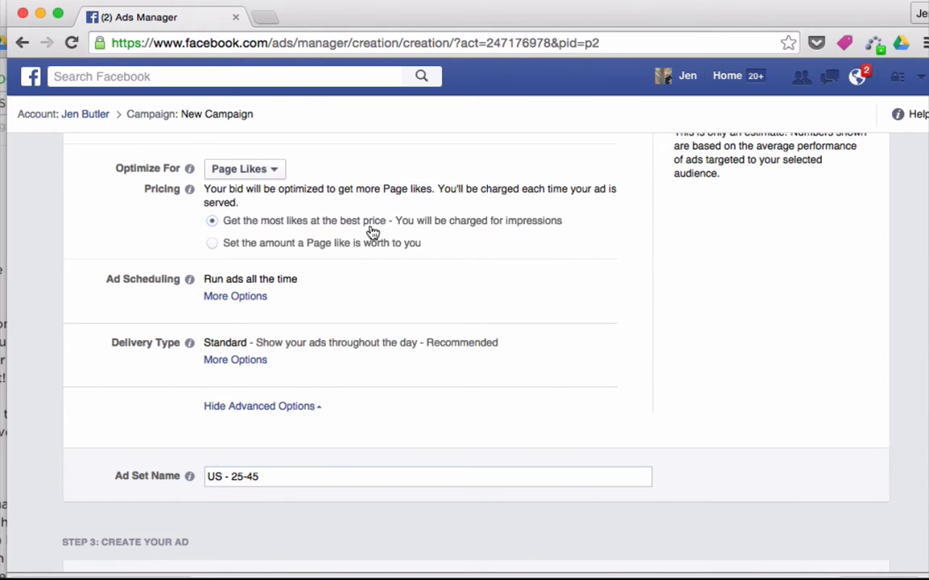
# Review the ad set's scheduling and delivery settings, and recheck the audience's location, demographics, interests, behaviors, connections and potential reach
pyautogui.scroll(-1, 373, 230)
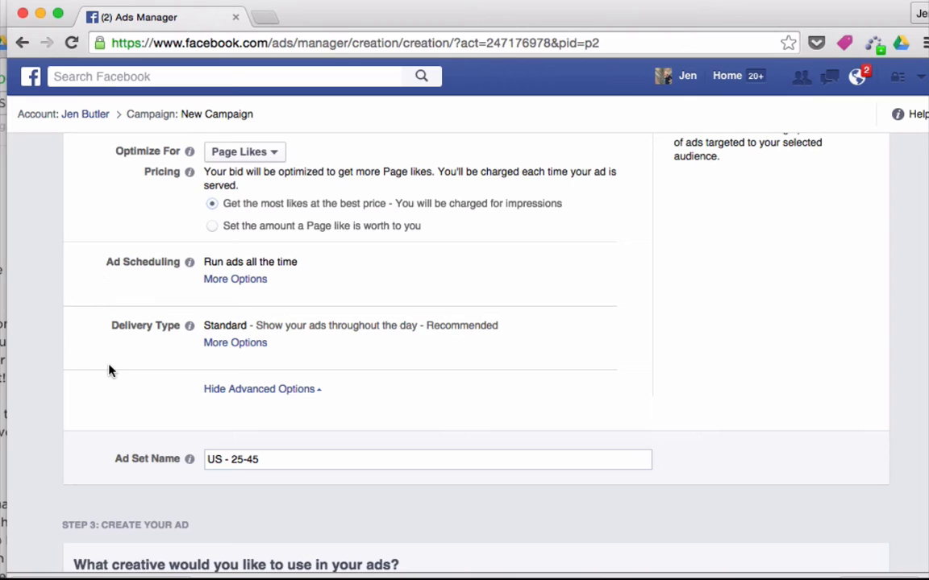
pyautogui.scroll(-1, 111, 370)
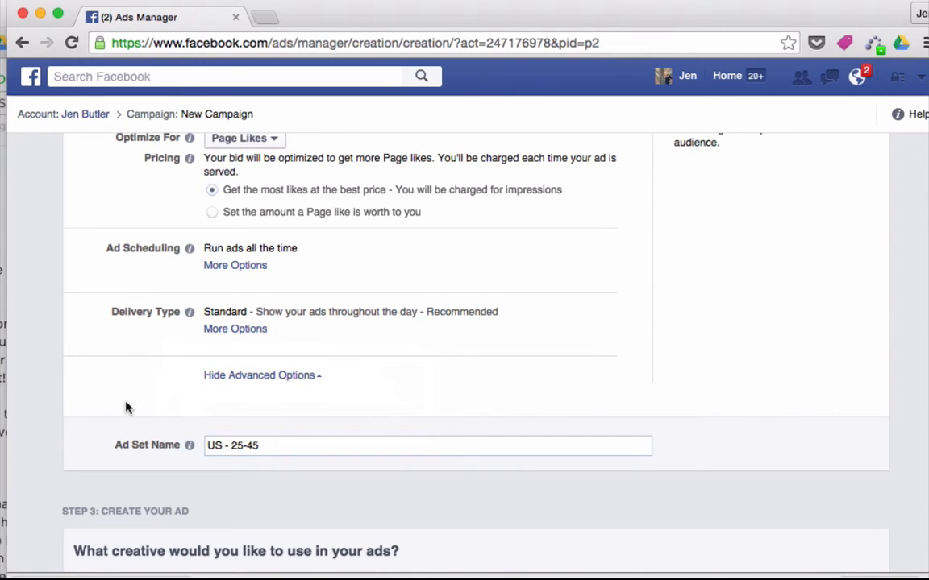
pyautogui.scroll(-5, 126, 408)
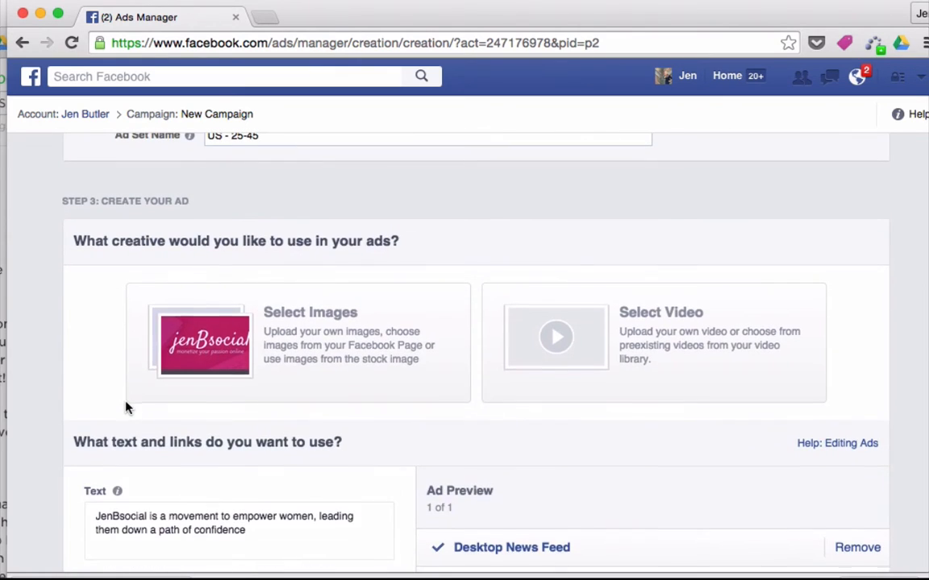
pyautogui.scroll(10, 126, 408)
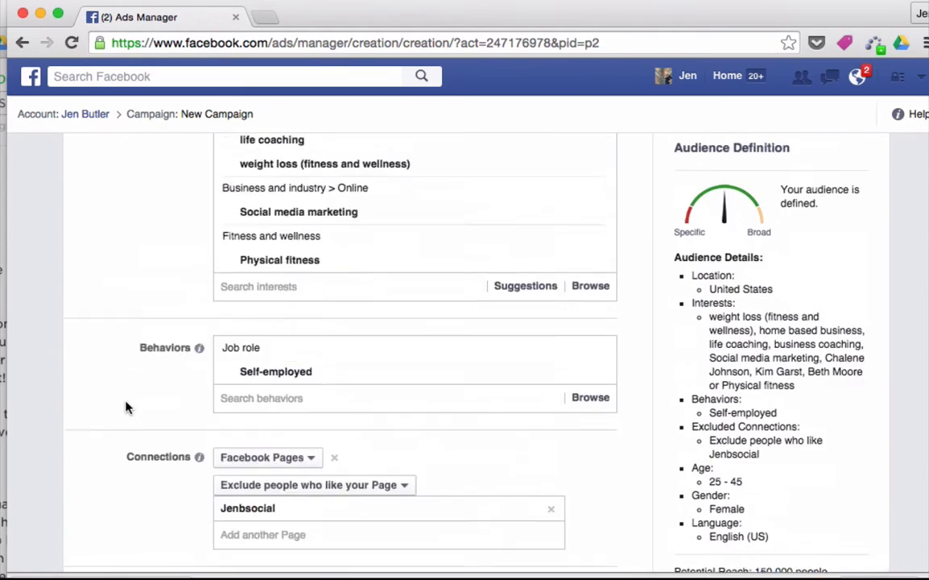
pyautogui.scroll(8, 126, 408)
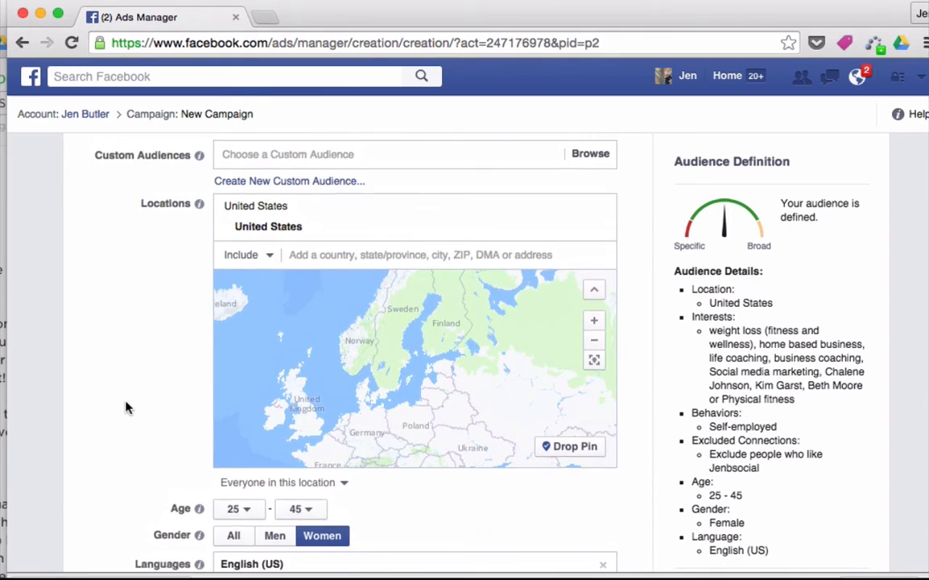
pyautogui.scroll(5, 126, 408)
pyautogui.scroll(-3, 126, 408)
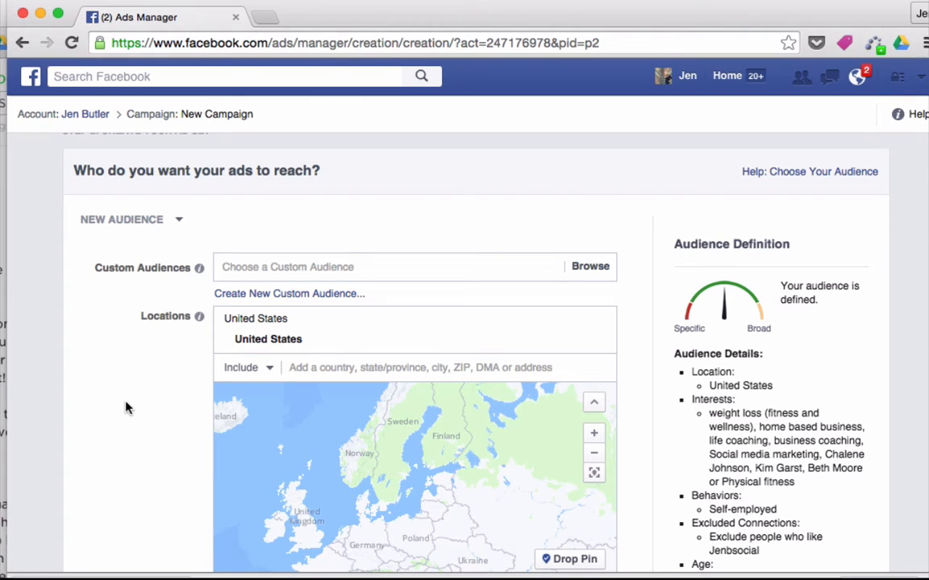
pyautogui.scroll(-1, 125, 407)
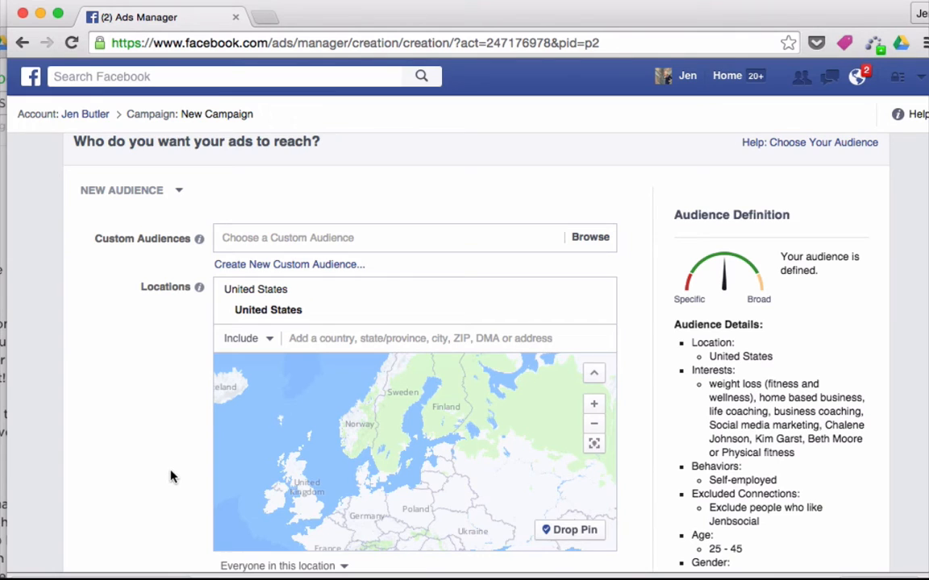
pyautogui.scroll(-2, 170, 477)
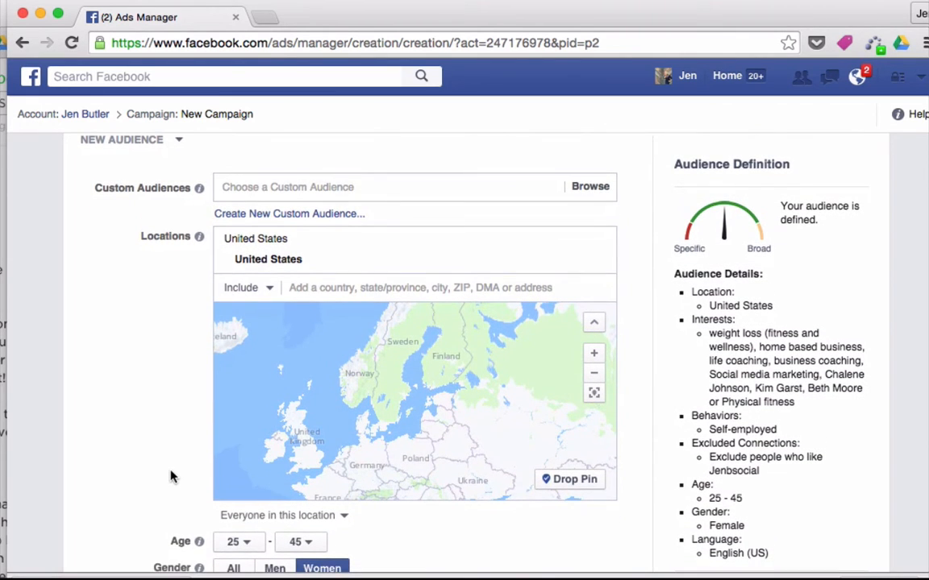
pyautogui.scroll(-8, 174, 367)
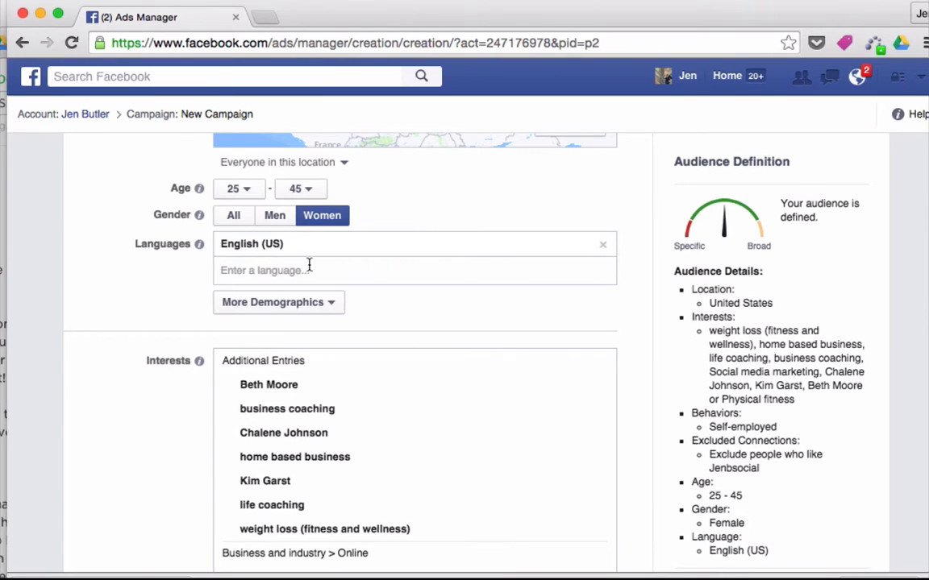
pyautogui.scroll(-5, 160, 481)
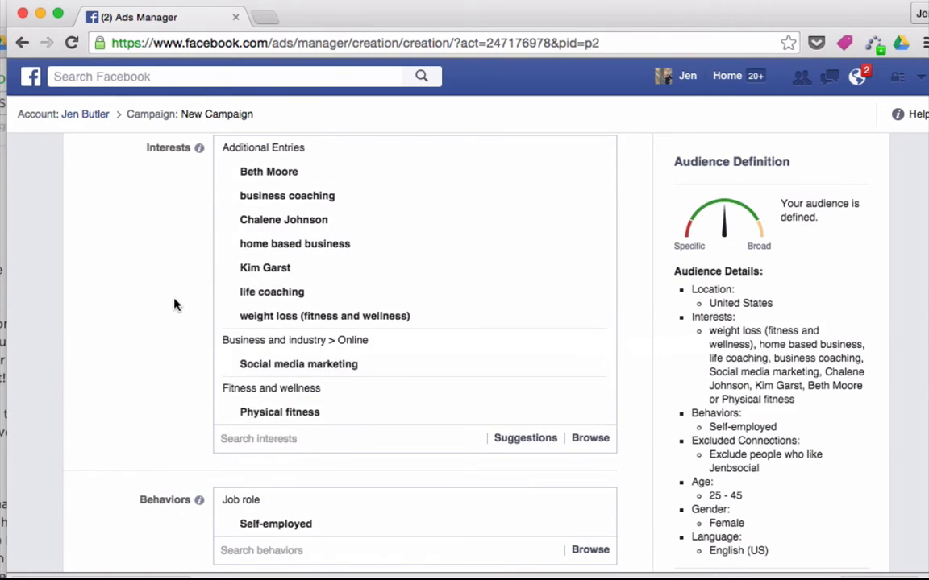
pyautogui.scroll(-1, 175, 304)
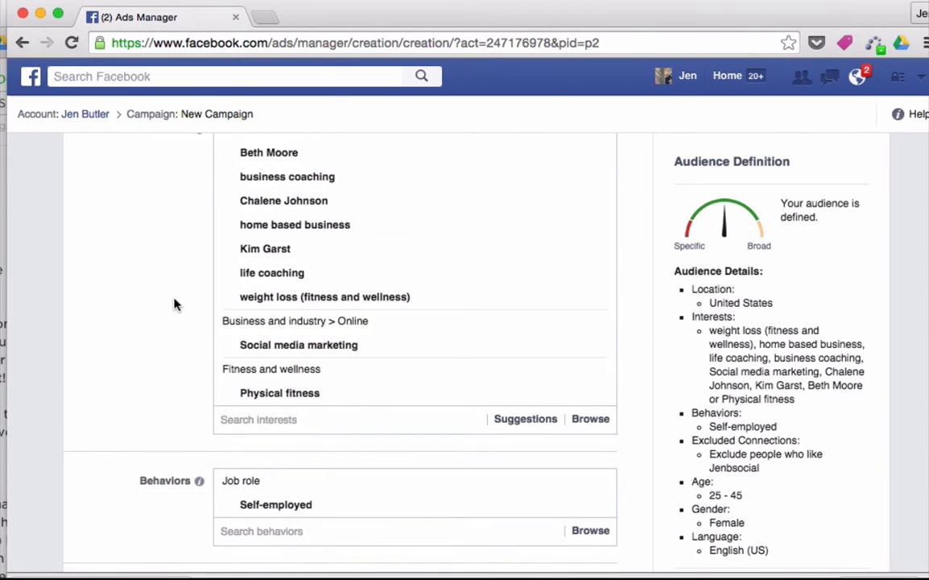
pyautogui.scroll(-1, 175, 304)
pyautogui.scroll(-5, 176, 304)
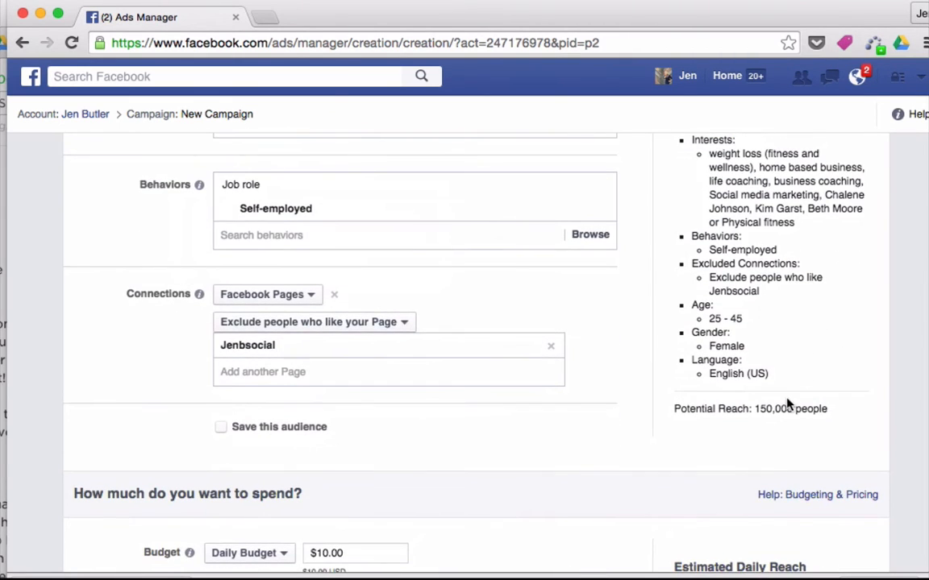
pyautogui.scroll(5, 400, 228)
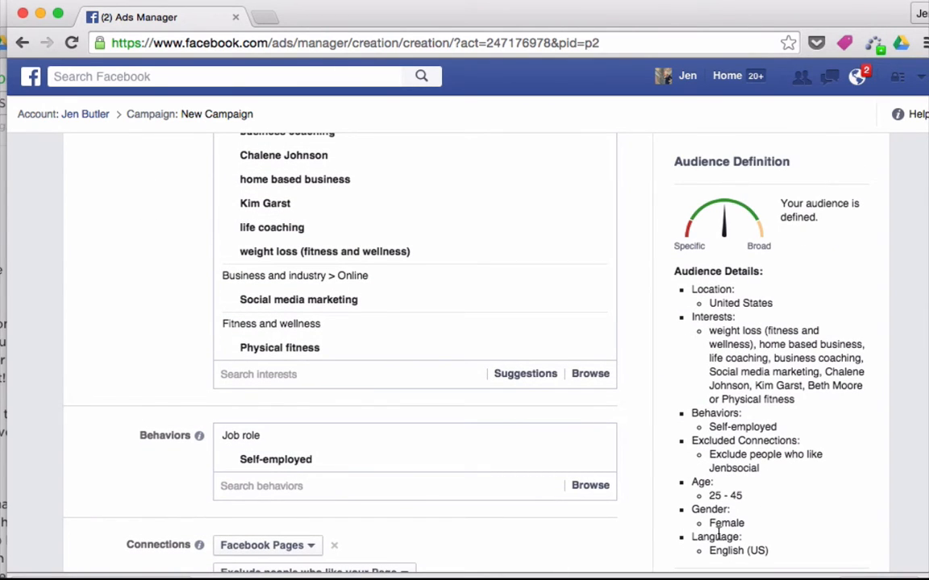
pyautogui.scroll(-2, 718, 536)
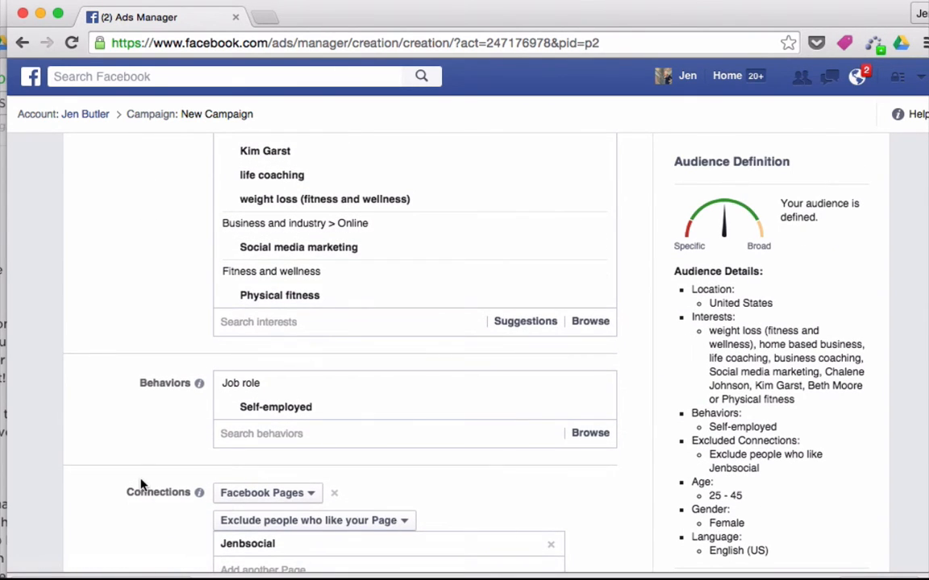
pyautogui.scroll(-5, 140, 483)
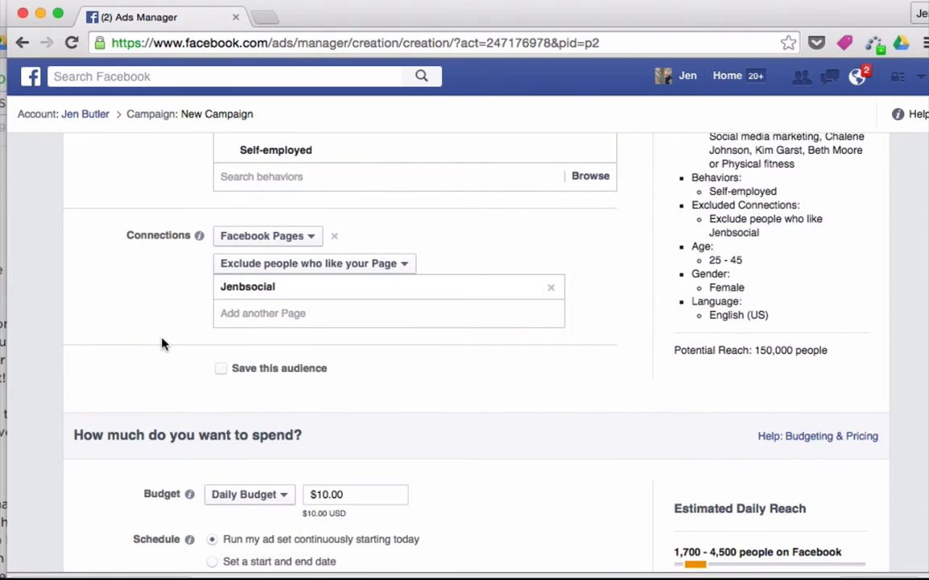
# Check the budget, pricing and ad set name once more, and go on to the ad creation section with its creative choices
pyautogui.scroll(-5, 161, 344)
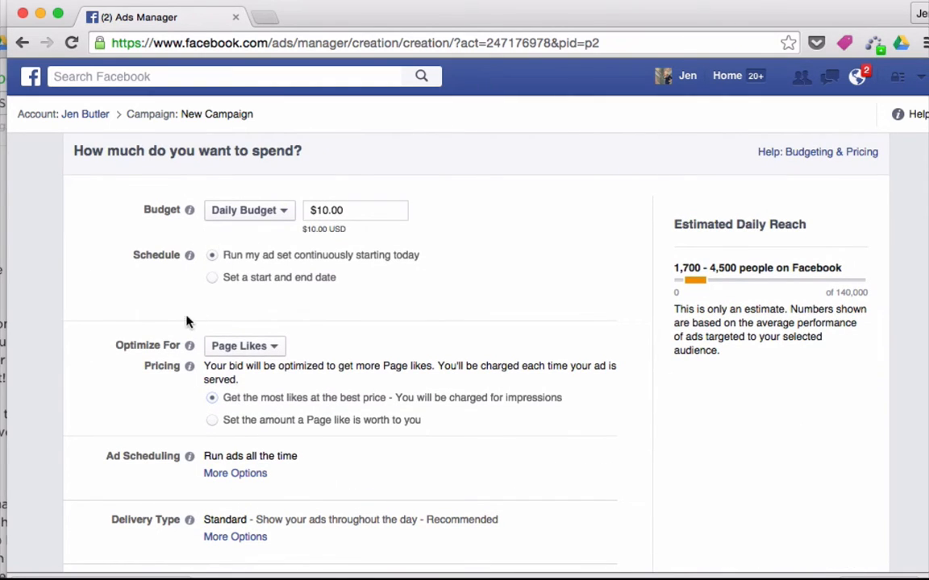
pyautogui.scroll(-3, 196, 417)
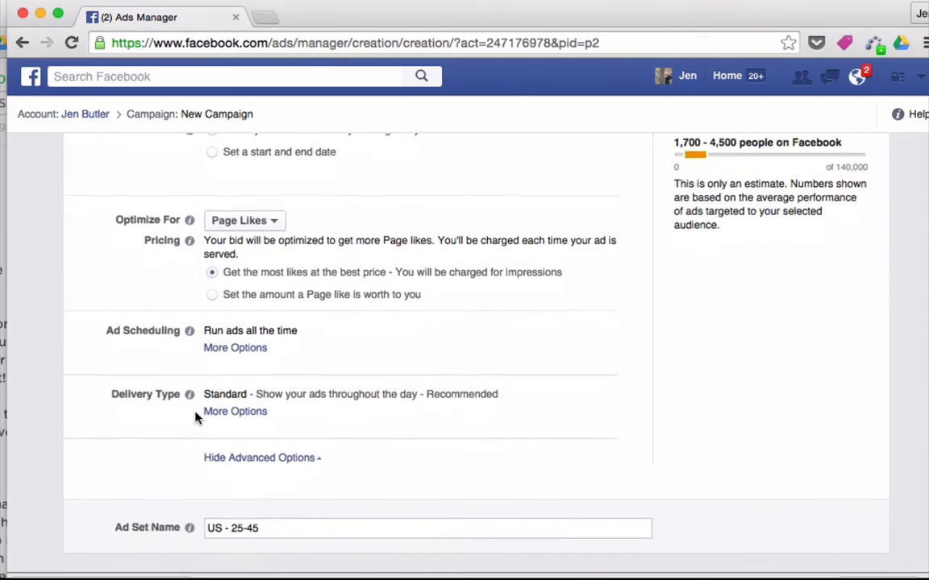
pyautogui.scroll(-2, 195, 417)
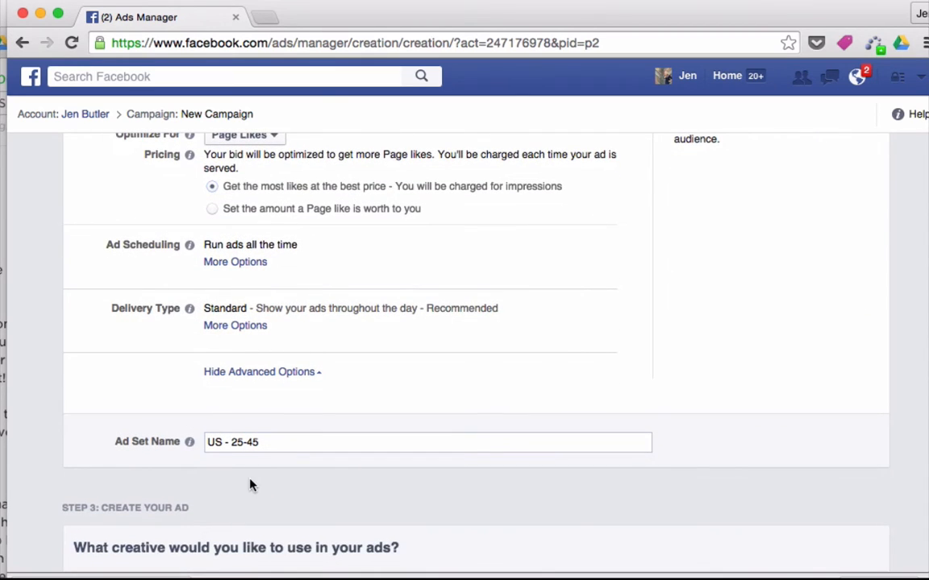
pyautogui.scroll(-1, 249, 485)
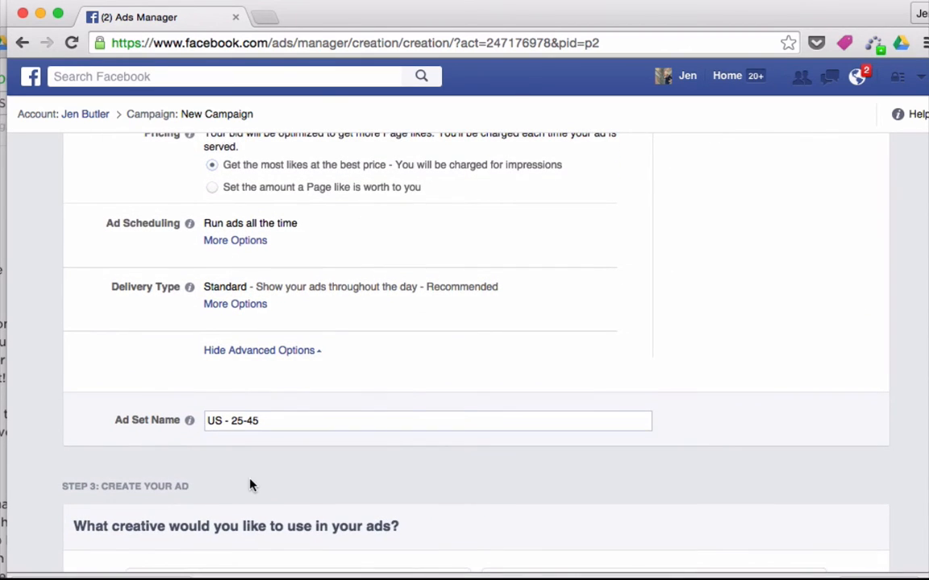
pyautogui.scroll(-7, 249, 485)
pyautogui.scroll(-1, 71, 399)
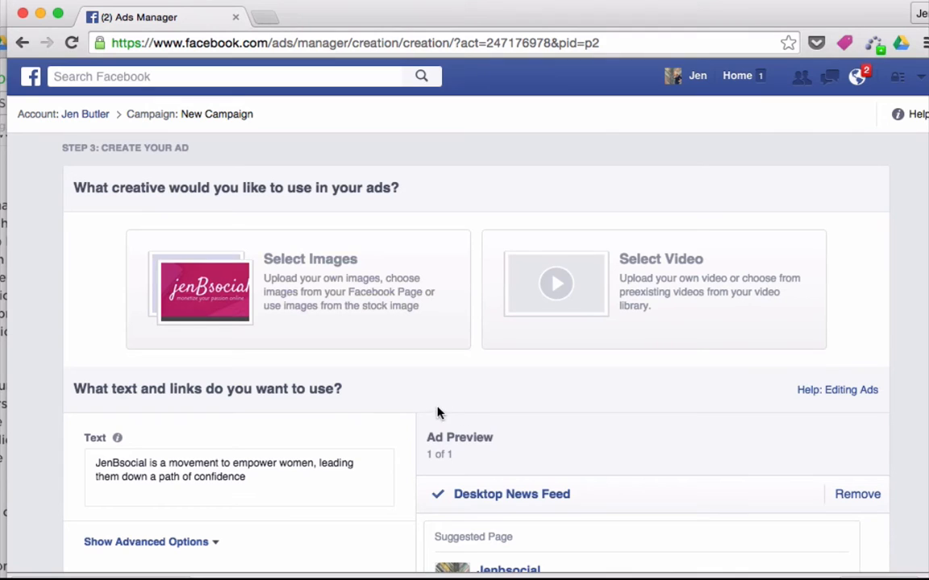
# Open the ad's image selection and browse the free stock images
pyautogui.scroll(-1, 412, 405)
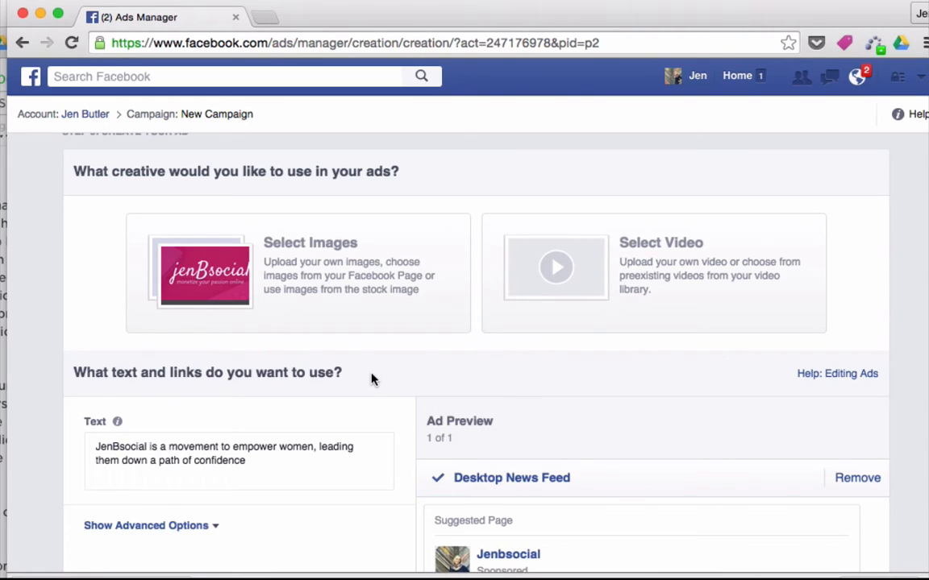
pyautogui.click(338, 264)
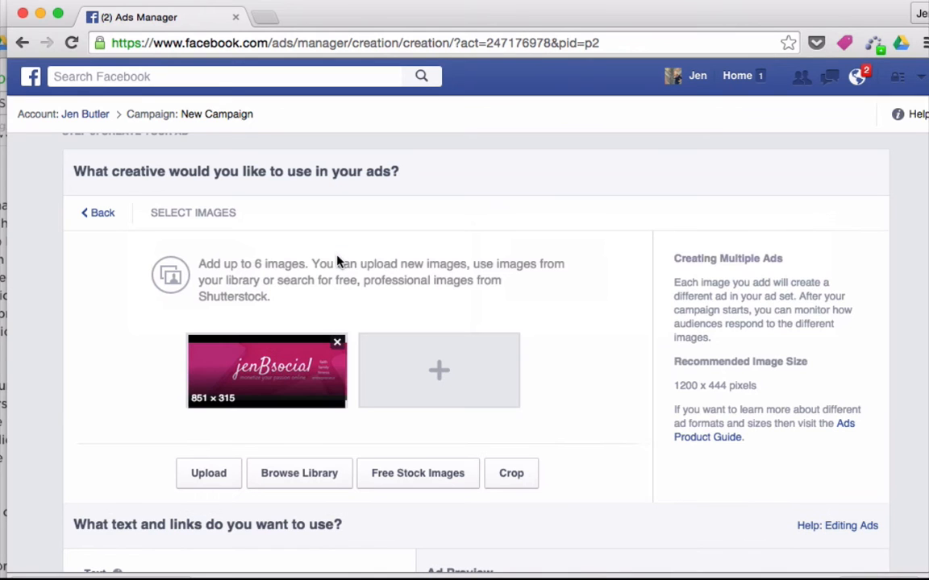
pyautogui.click(433, 480)
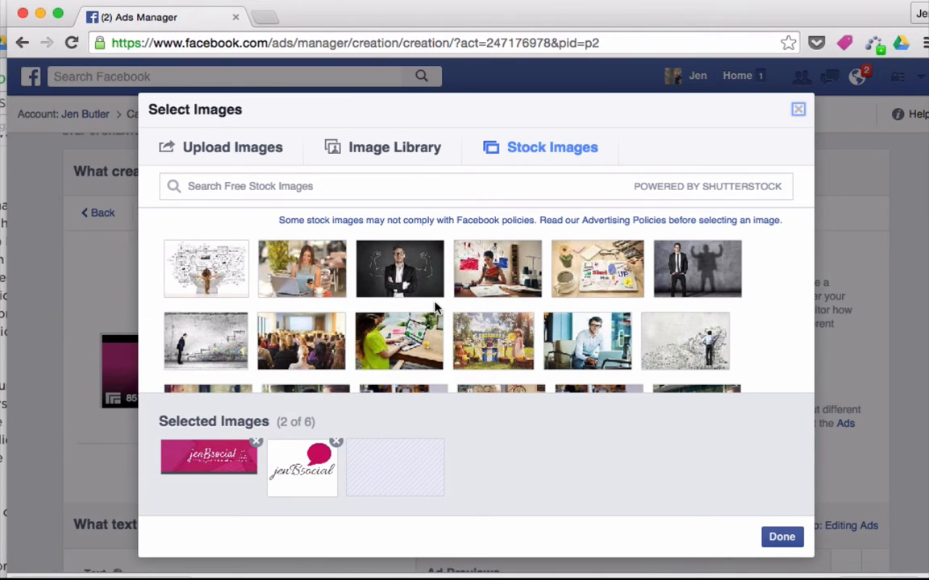
pyautogui.scroll(-2, 435, 306)
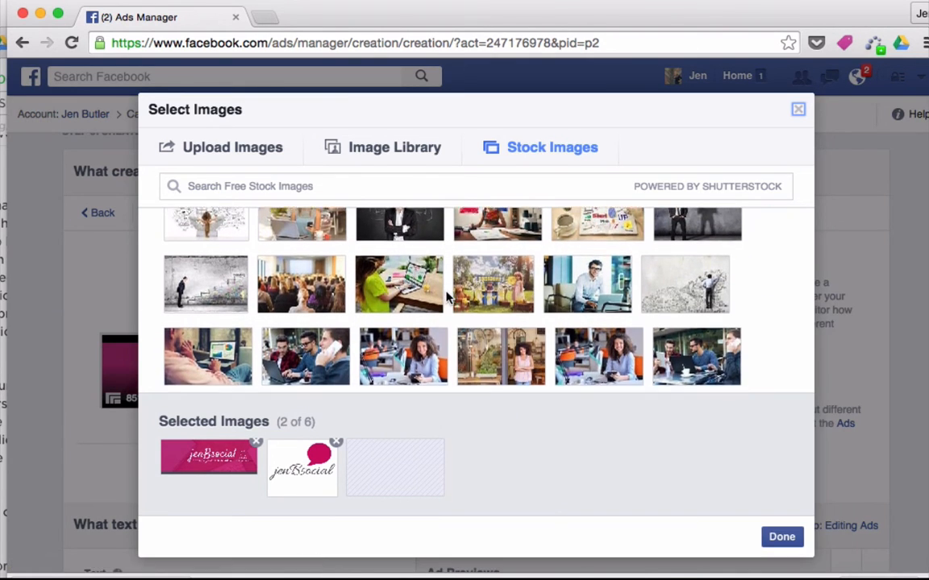
pyautogui.scroll(-3, 447, 296)
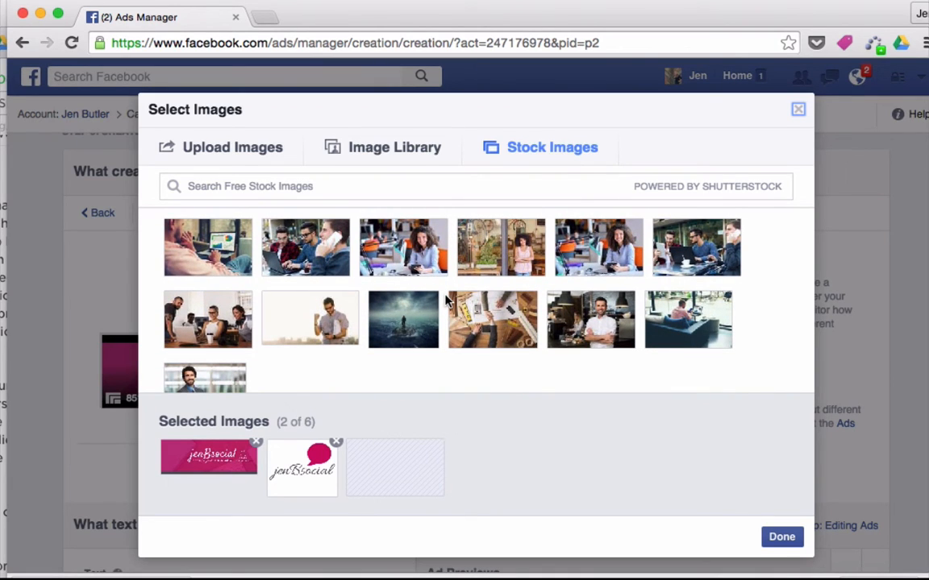
pyautogui.scroll(5, 447, 300)
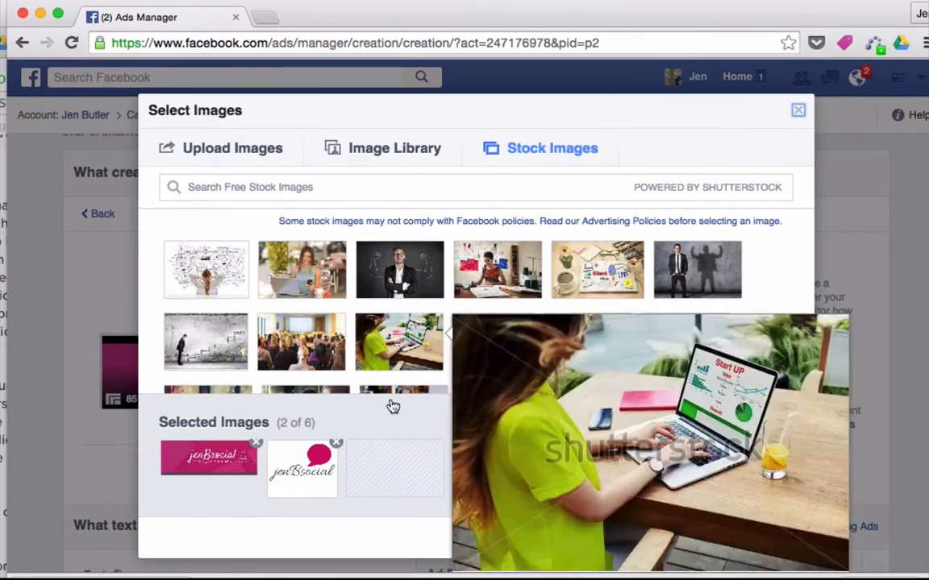
# Replace both jenBsocial images with three stock images: the woman facing a sketched wall, the woman with a laptop, and the man with drawn muscles
pyautogui.click(335, 443)
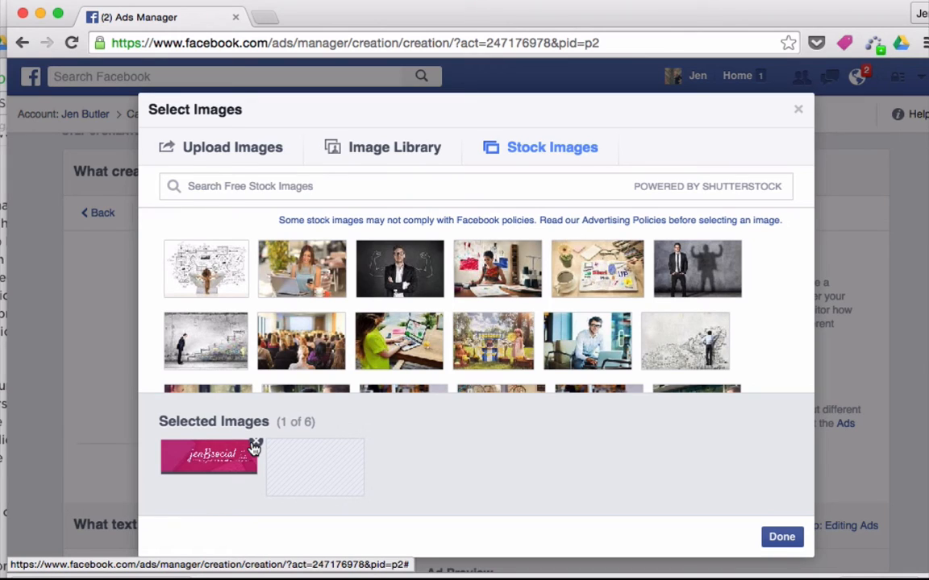
pyautogui.click(255, 448)
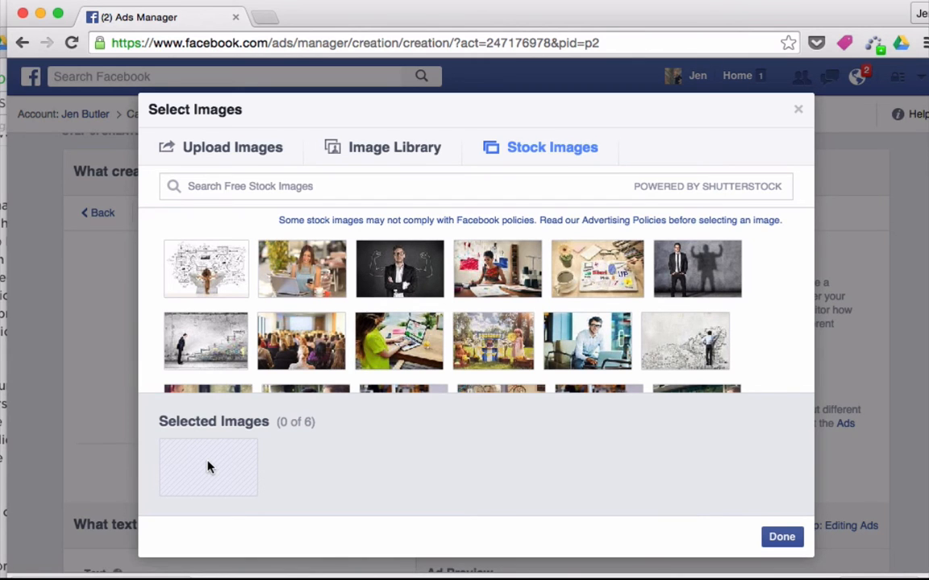
pyautogui.scroll(-2, 295, 323)
pyautogui.moveTo(292, 266)
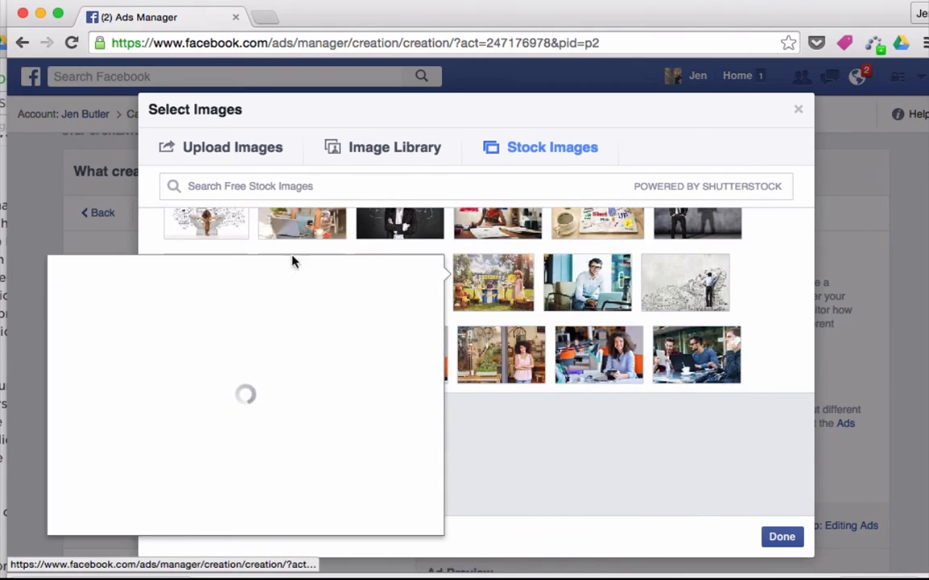
pyautogui.scroll(2, 293, 262)
pyautogui.moveTo(212, 274)
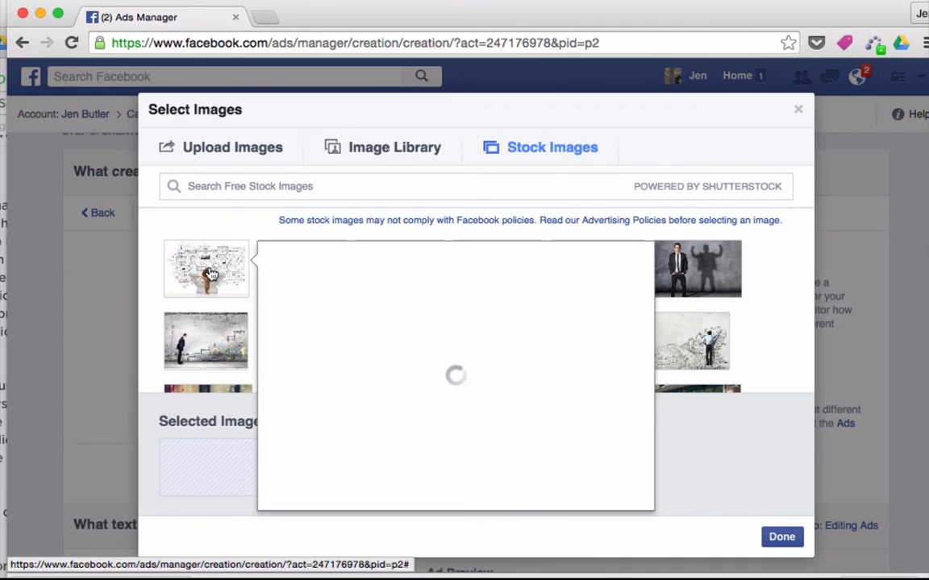
pyautogui.click(211, 274)
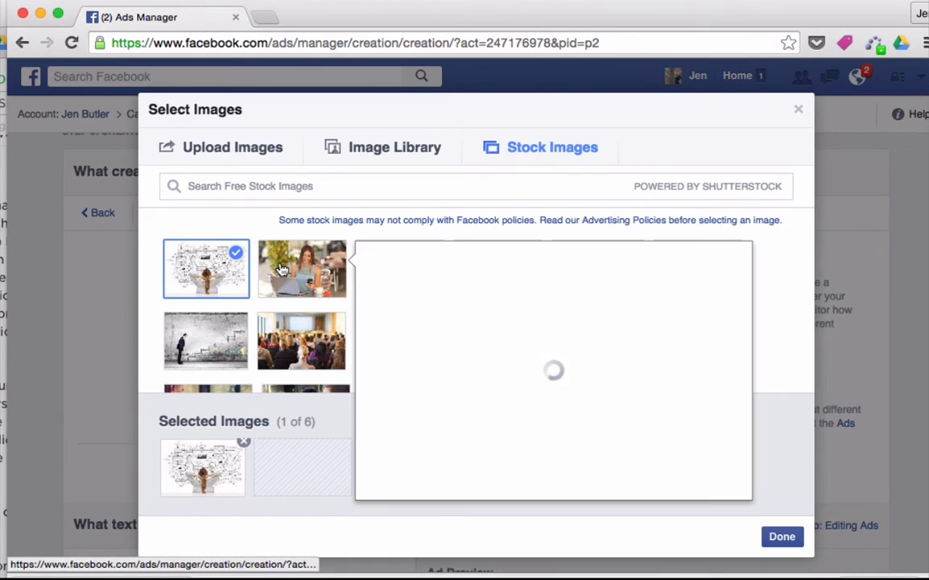
pyautogui.click(282, 270)
pyautogui.click(400, 268)
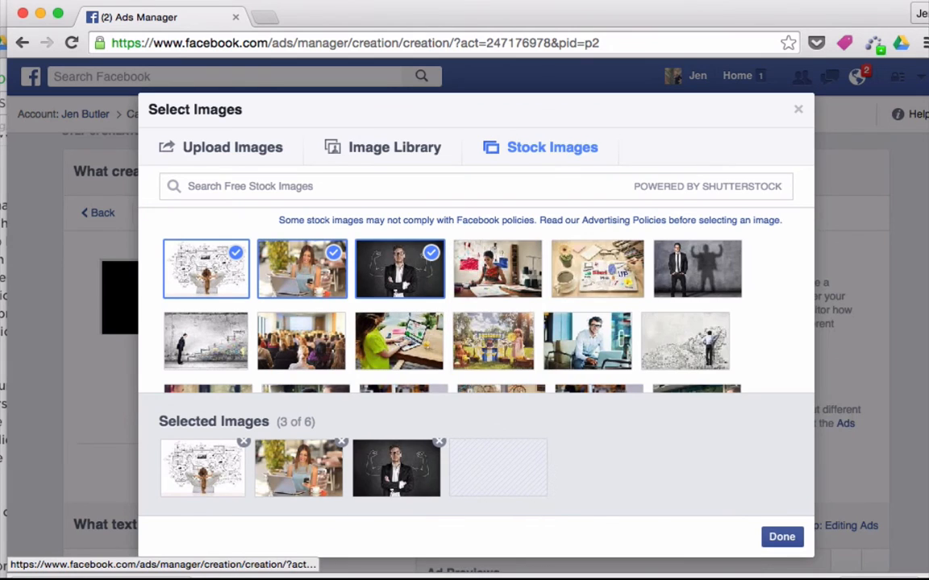
pyautogui.click(779, 538)
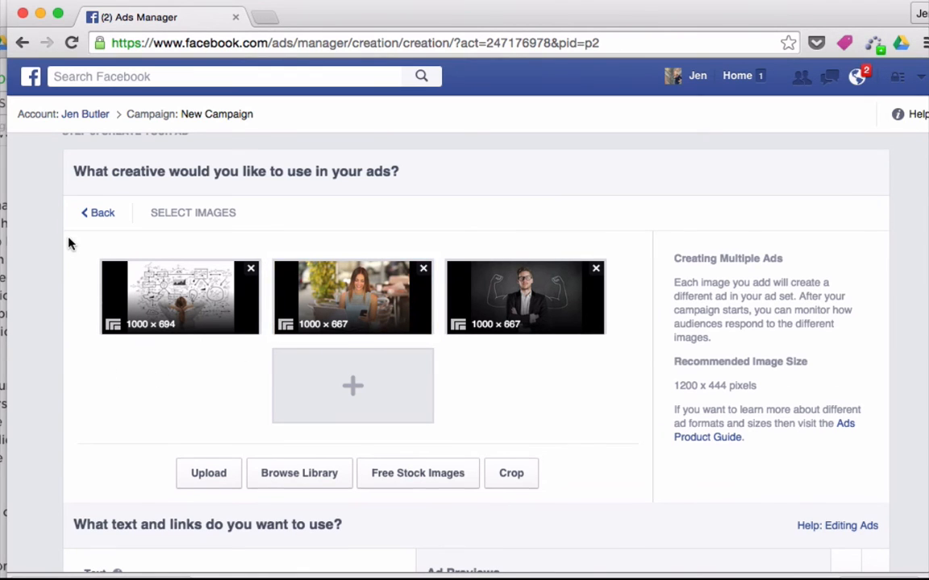
# Review the three chosen images, the multiple-ads and image size guidance, the ad text and the Desktop News Feed preview
pyautogui.scroll(3, 68, 242)
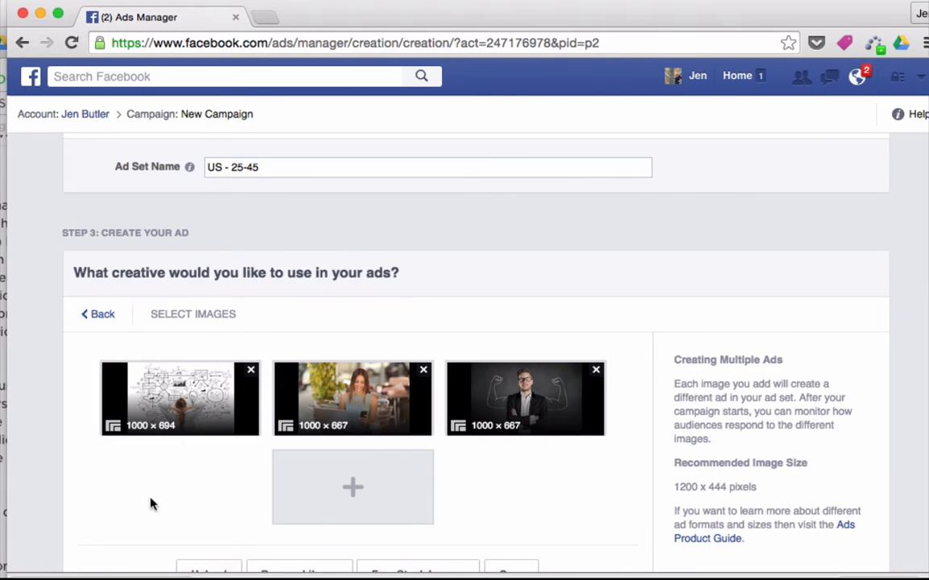
pyautogui.scroll(-2, 157, 505)
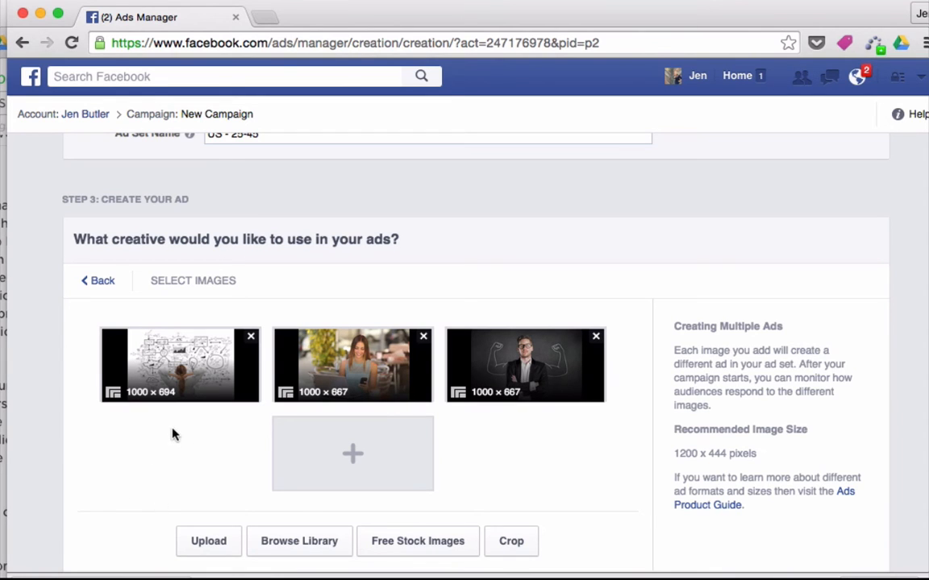
pyautogui.scroll(-5, 607, 440)
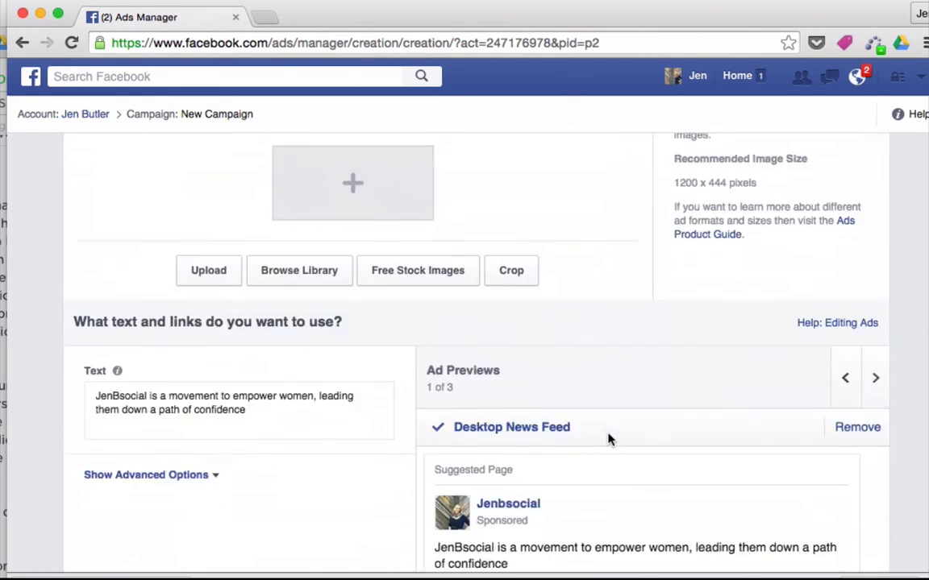
pyautogui.scroll(6, 608, 440)
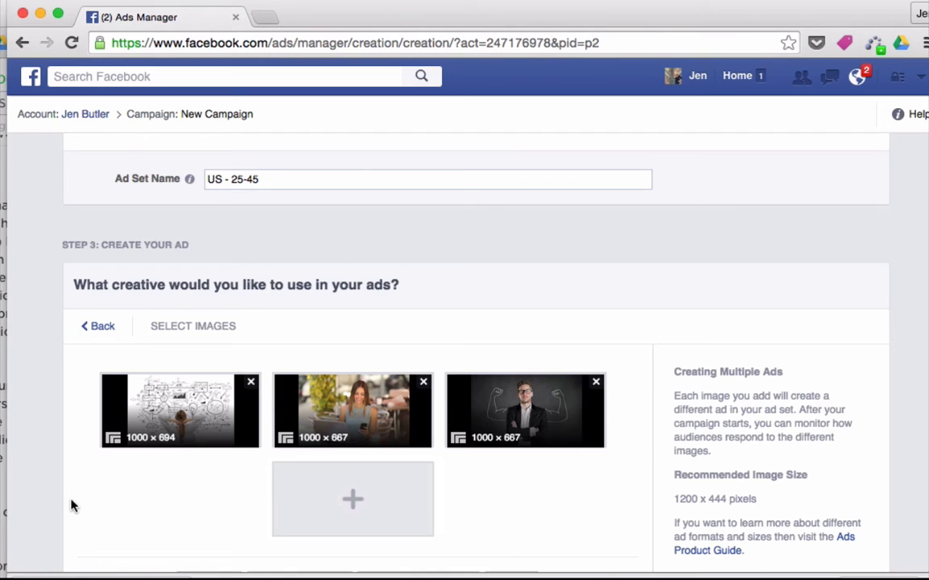
pyautogui.scroll(-1, 71, 506)
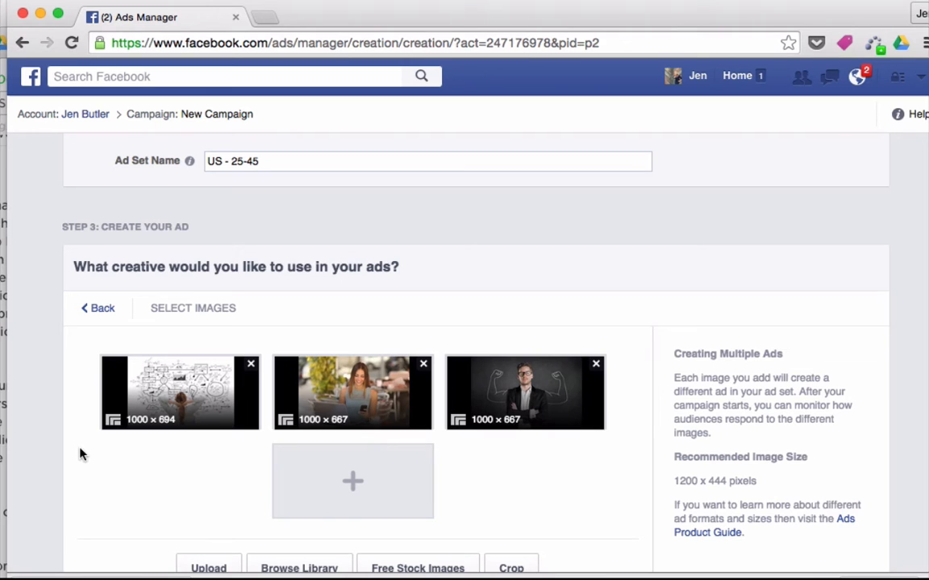
pyautogui.scroll(-1, 80, 454)
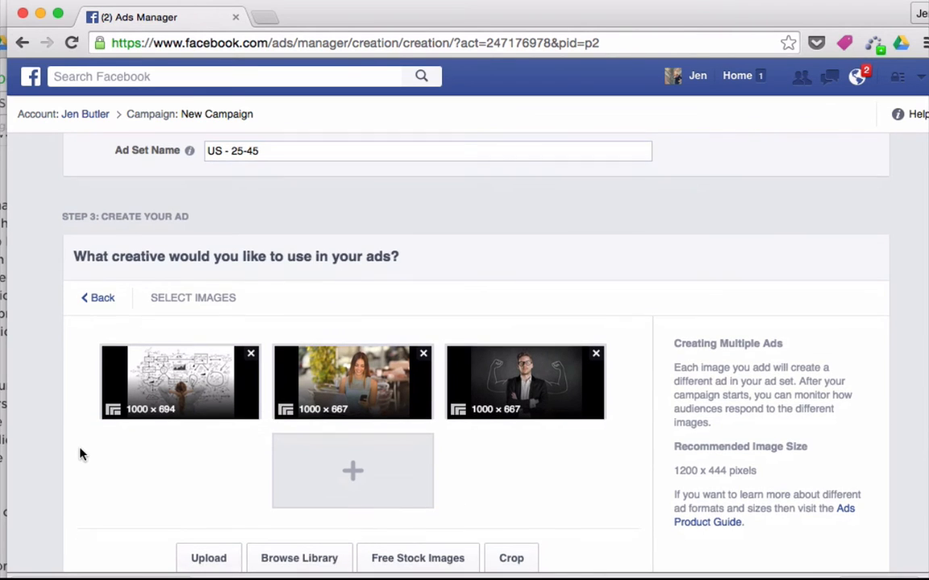
pyautogui.scroll(-2, 80, 454)
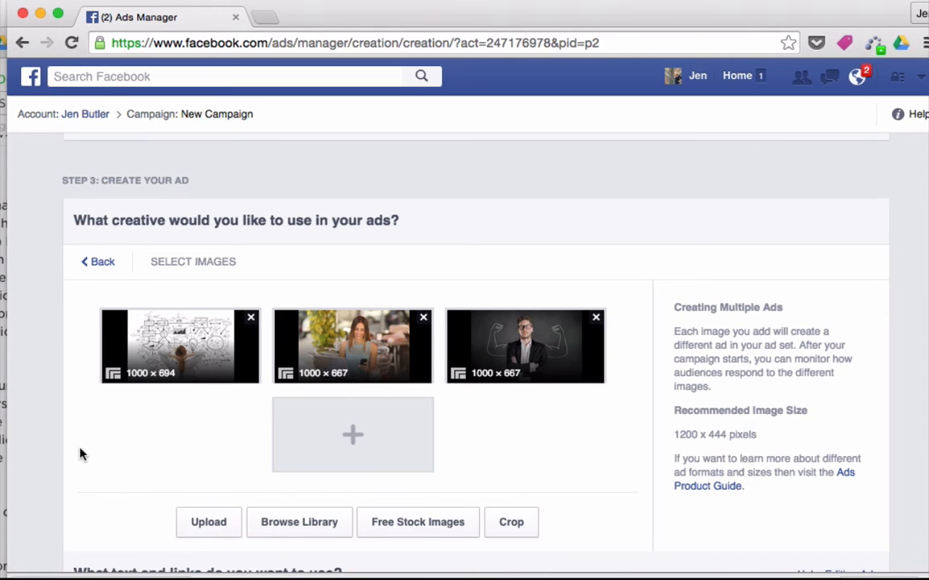
pyautogui.scroll(-1, 636, 505)
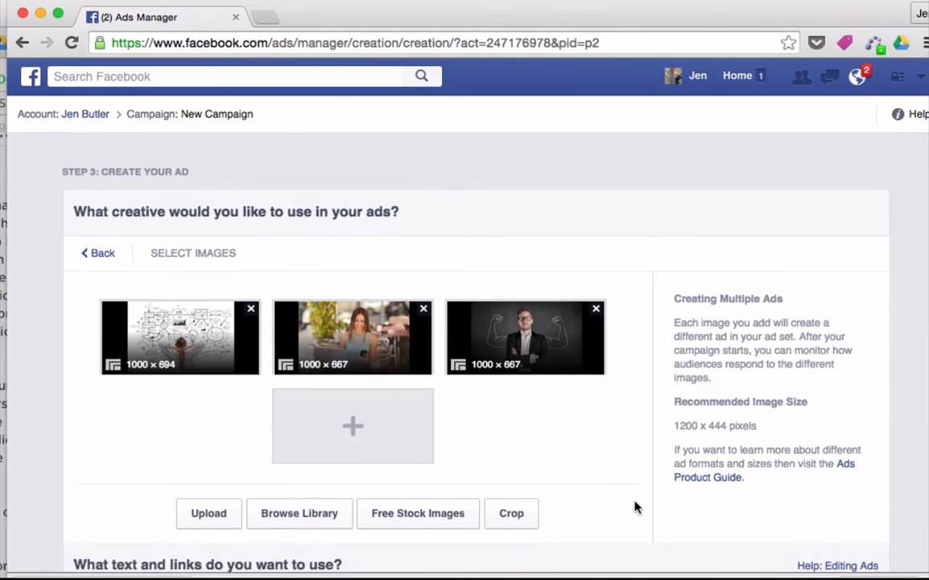
pyautogui.scroll(-5, 635, 506)
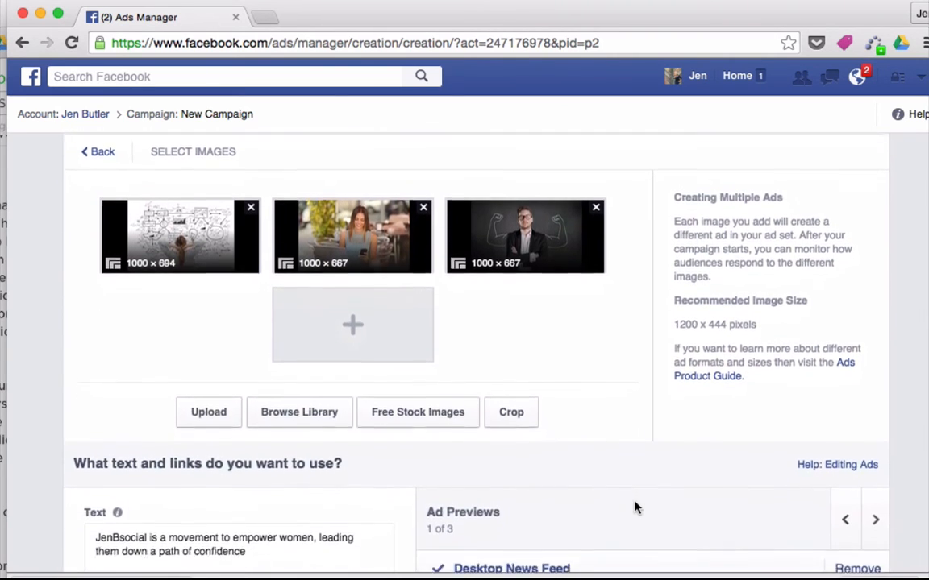
pyautogui.scroll(-1, 635, 506)
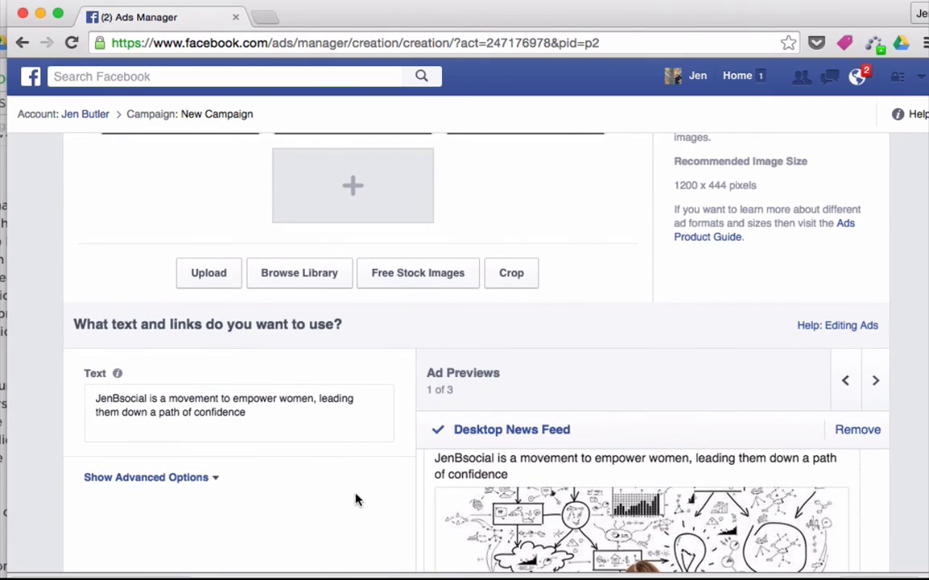
pyautogui.scroll(-3, 358, 500)
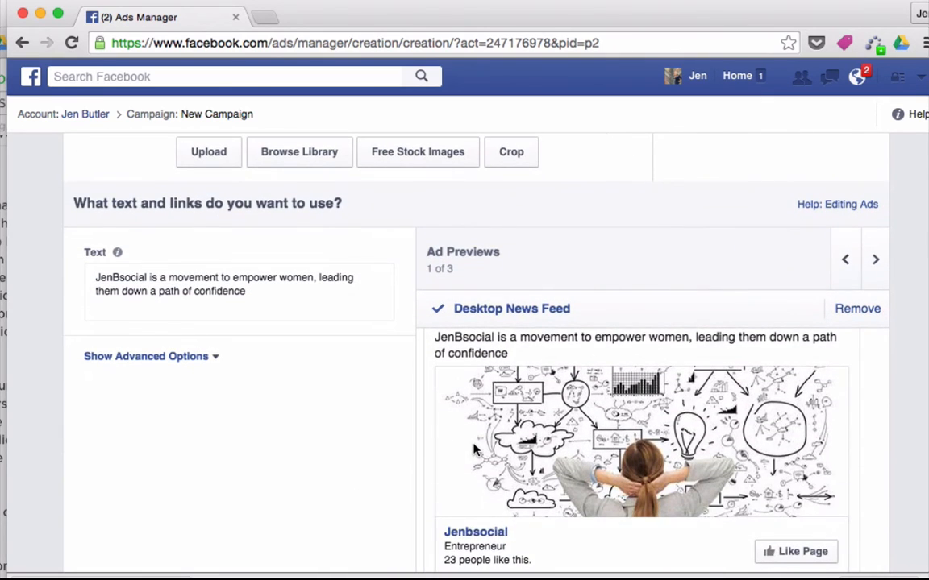
pyautogui.scroll(2, 474, 449)
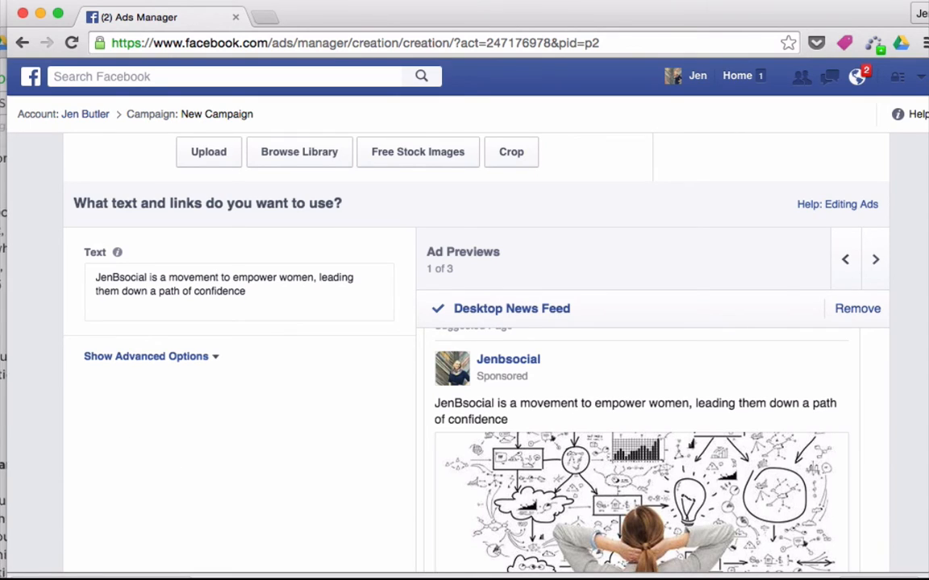
# Replace the ad text with "Click to Learn Ninja Tactics to overcome social marketing headaches with easy to follow tutorials"
pyautogui.moveTo(249, 293); pyautogui.dragTo(97, 278)
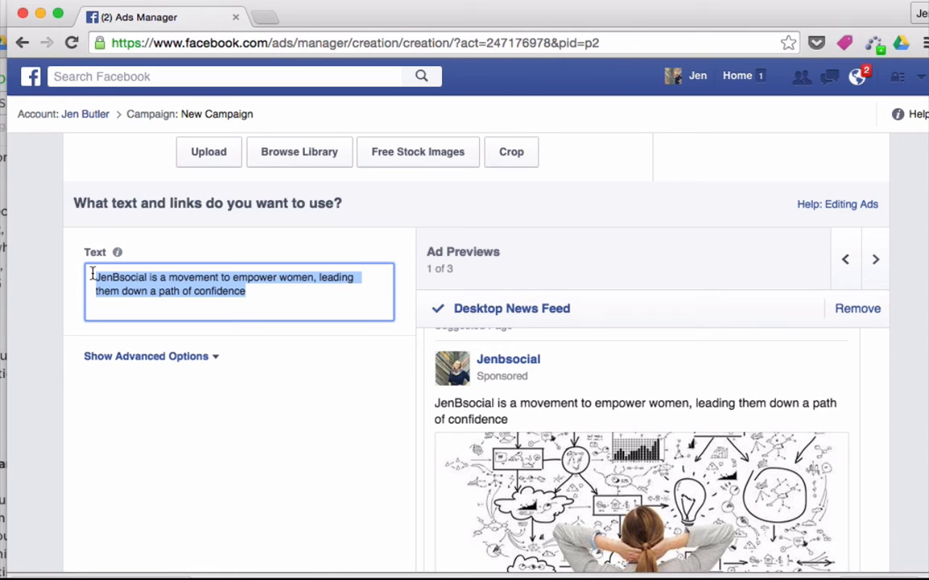
pyautogui.write('Click to like')
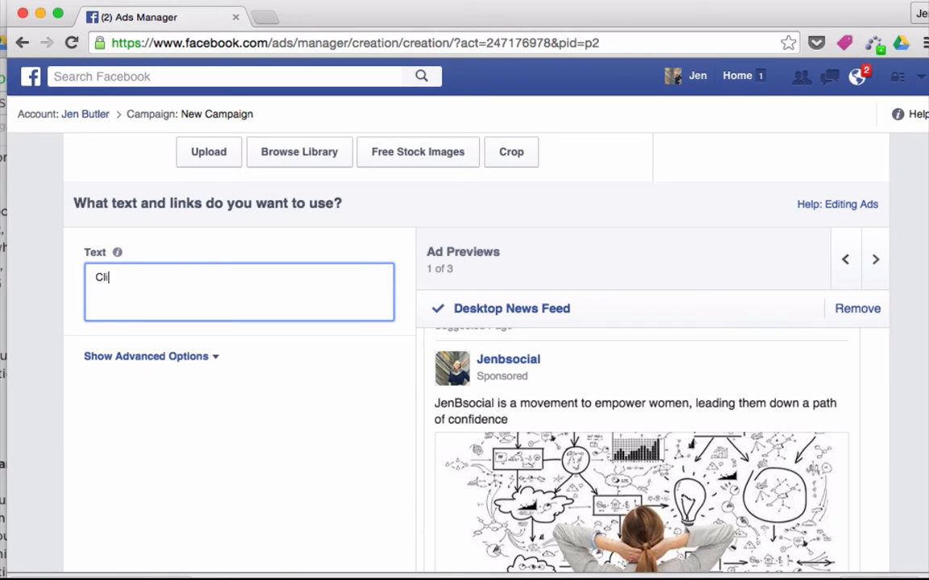
pyautogui.press('BackSpace')
pyautogui.press('BackSpace')
pyautogui.press('BackSpace')
pyautogui.press('BackSpace')
pyautogui.write('Like')
pyautogui.press('BackSpace')
pyautogui.press('BackSpace')
pyautogui.press('BackSpace')
pyautogui.press('BackSpace')
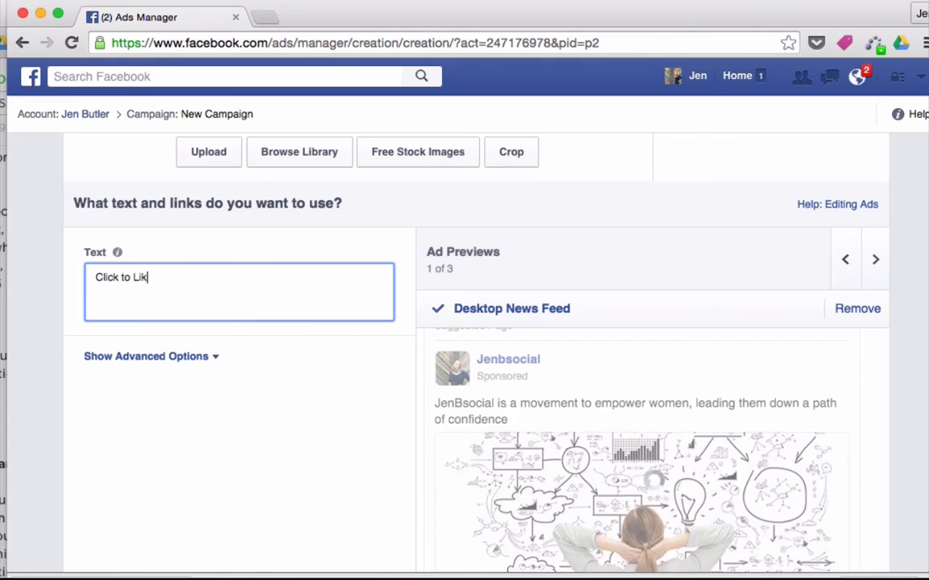
pyautogui.write('Lear')
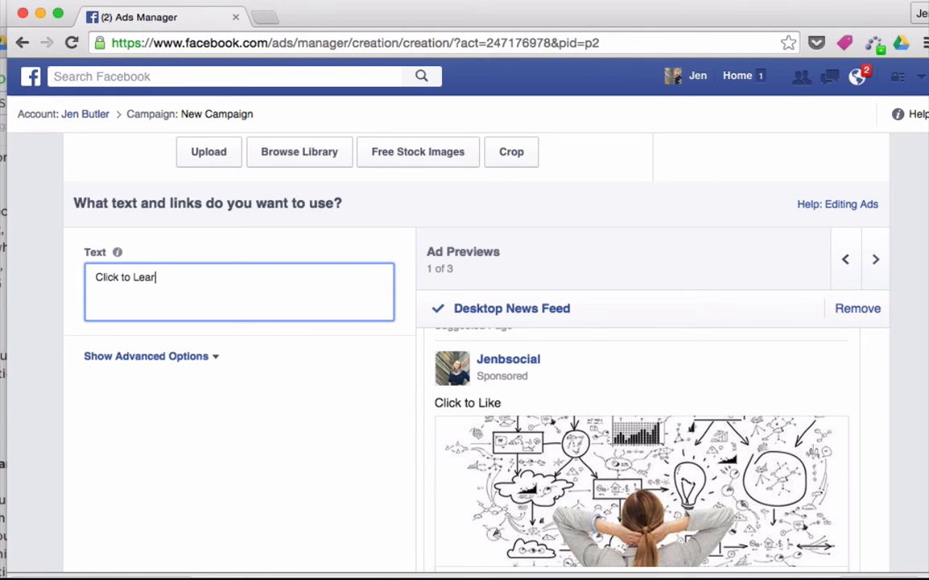
pyautogui.write('n Ninja Tactics to o')
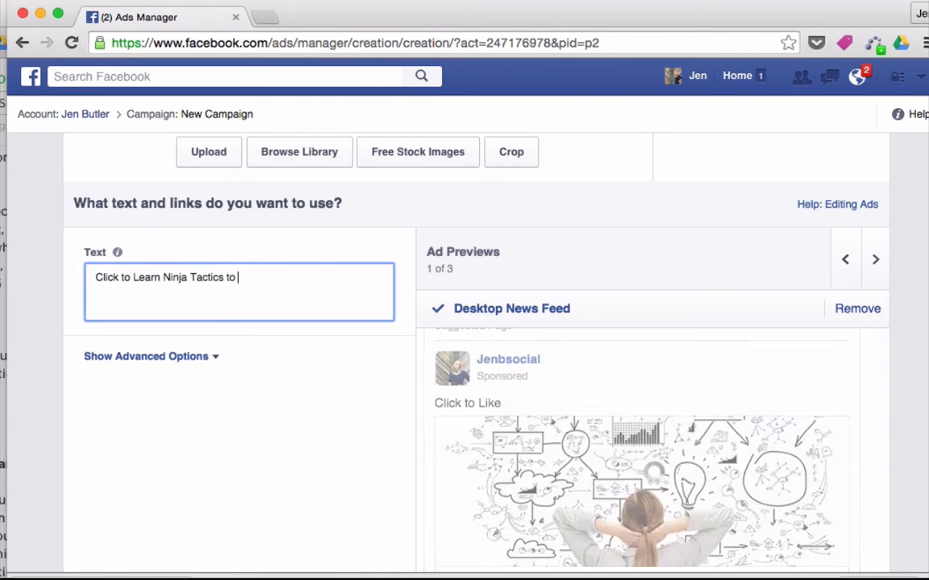
pyautogui.write('overcome ')
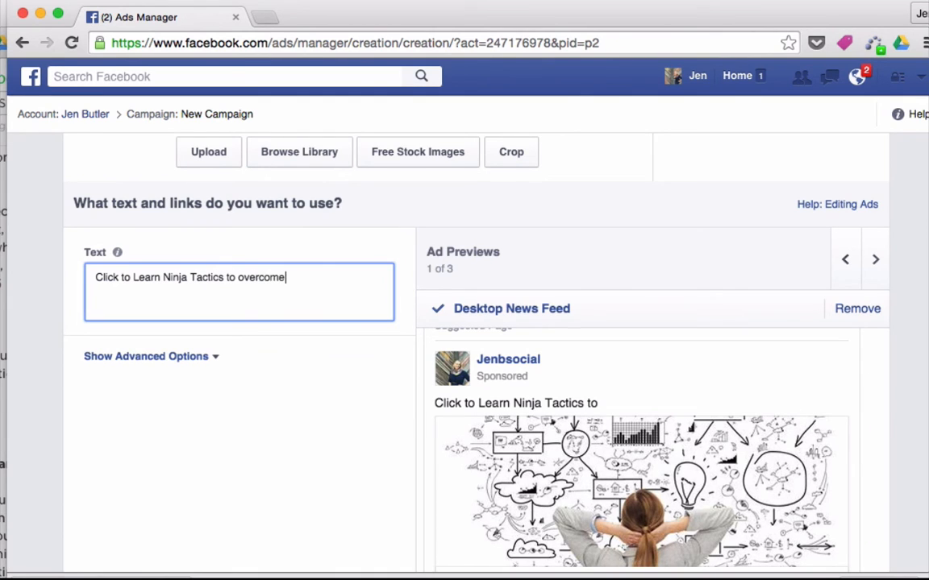
pyautogui.write('social')
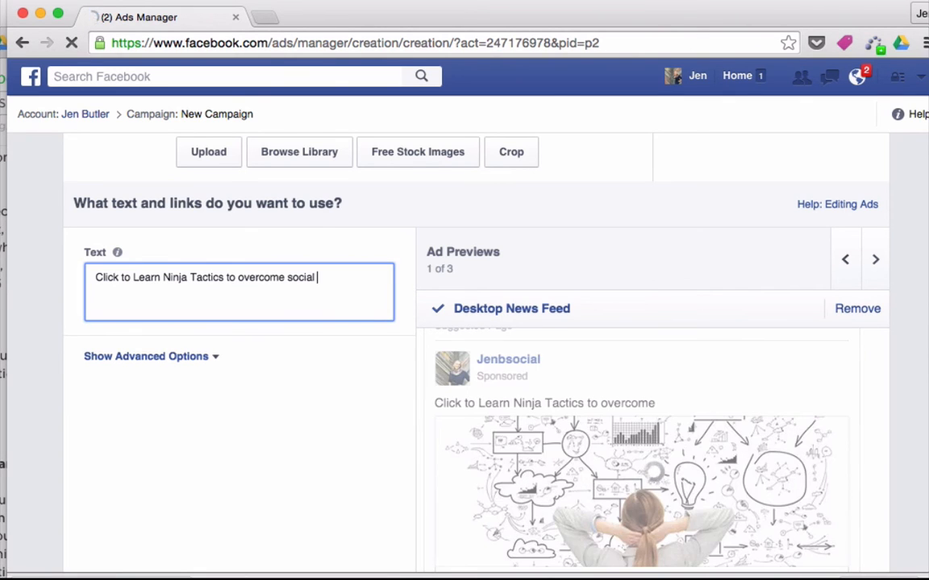
pyautogui.write(' marketing headaches')
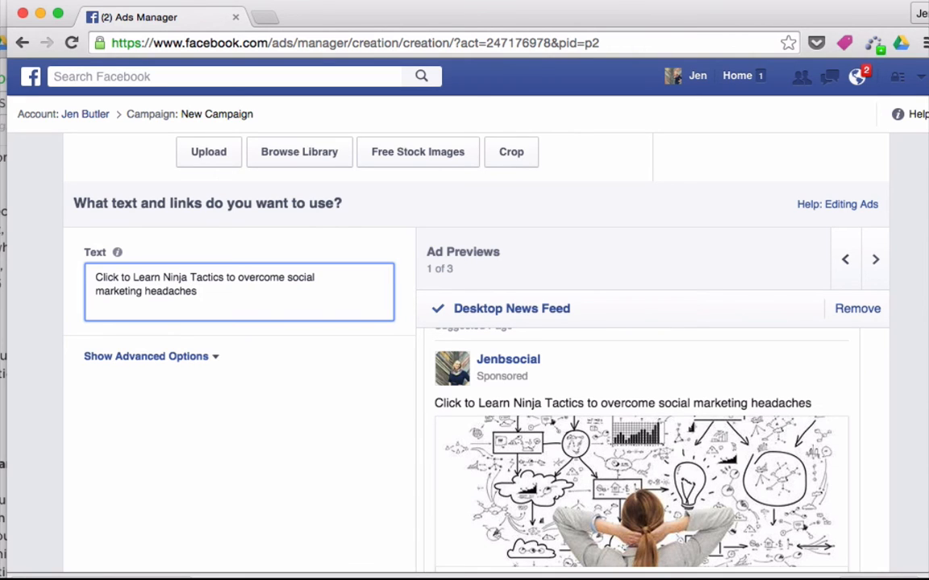
pyautogui.write(' with easy to follow ')
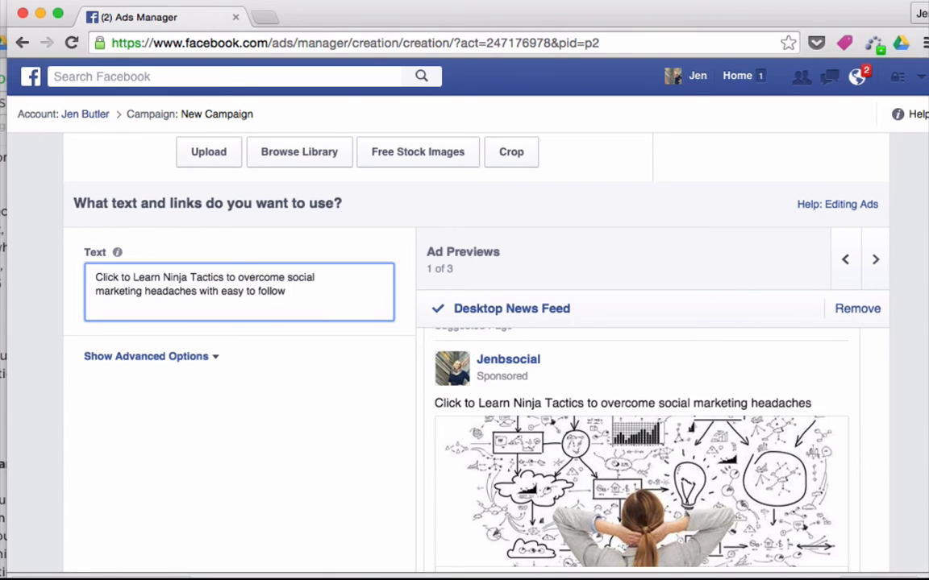
pyautogui.write('tutorials')
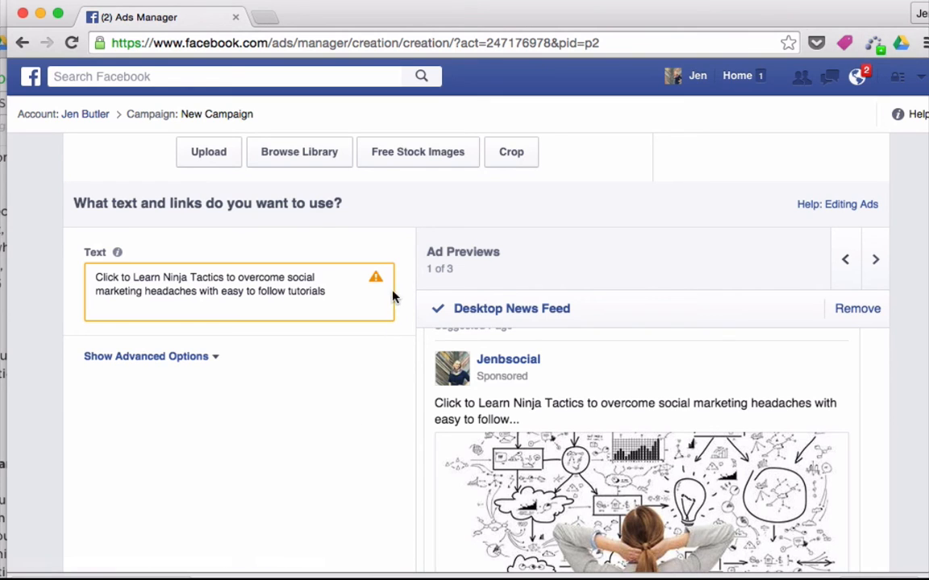
# Trim the end of the ad text back to "easy to follow tu"
pyautogui.moveTo(382, 284)
pyautogui.press('BackSpace')
pyautogui.press('BackSpace')
pyautogui.press('BackSpace')
pyautogui.press('BackSpace')
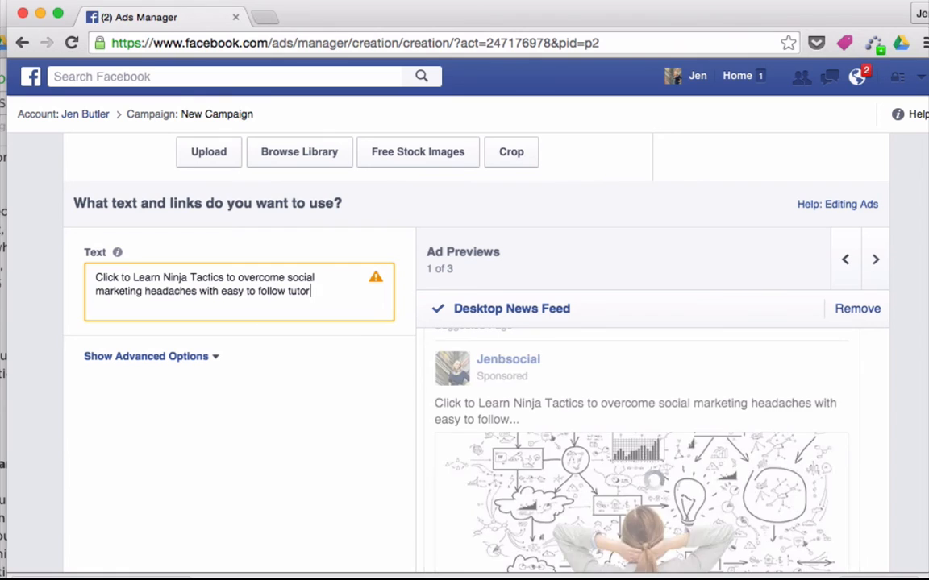
pyautogui.press('BackSpace')
pyautogui.press('BackSpace')
pyautogui.press('BackSpace')
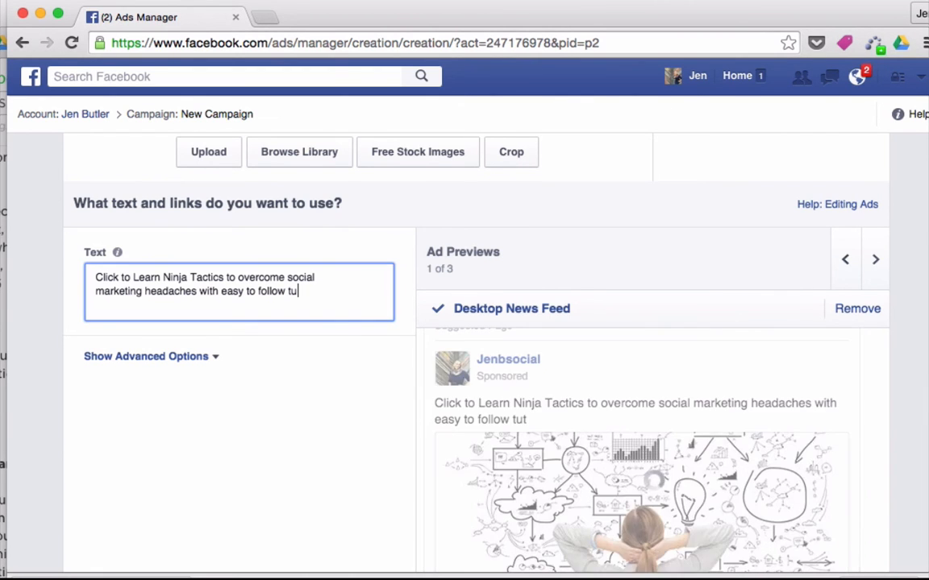
pyautogui.press('BackSpace')
pyautogui.write('u')
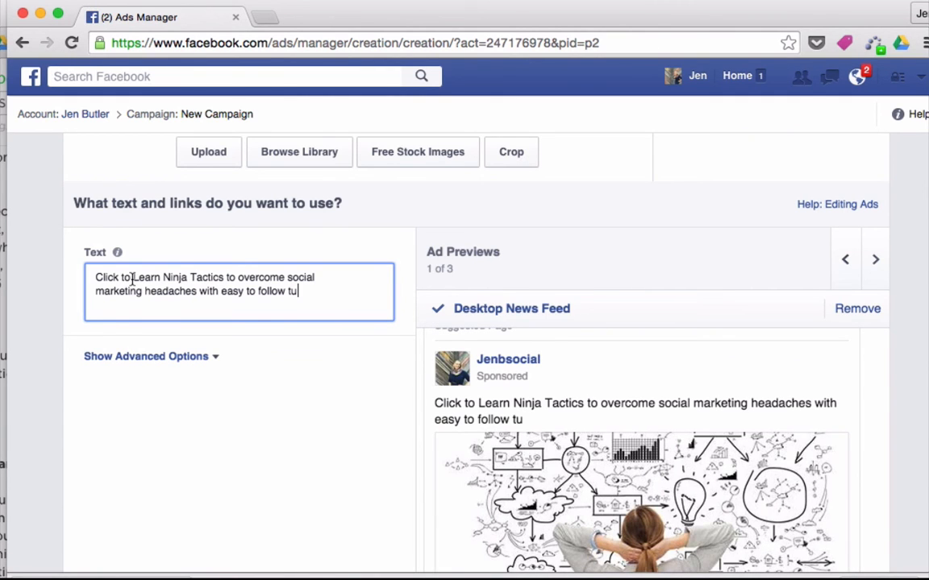
# Replace the ad text's opening, up to "social marketing headaches", with "Like Us - Overcome"
pyautogui.moveTo(132, 279); pyautogui.dragTo(64, 278)
pyautogui.write('Like Us')
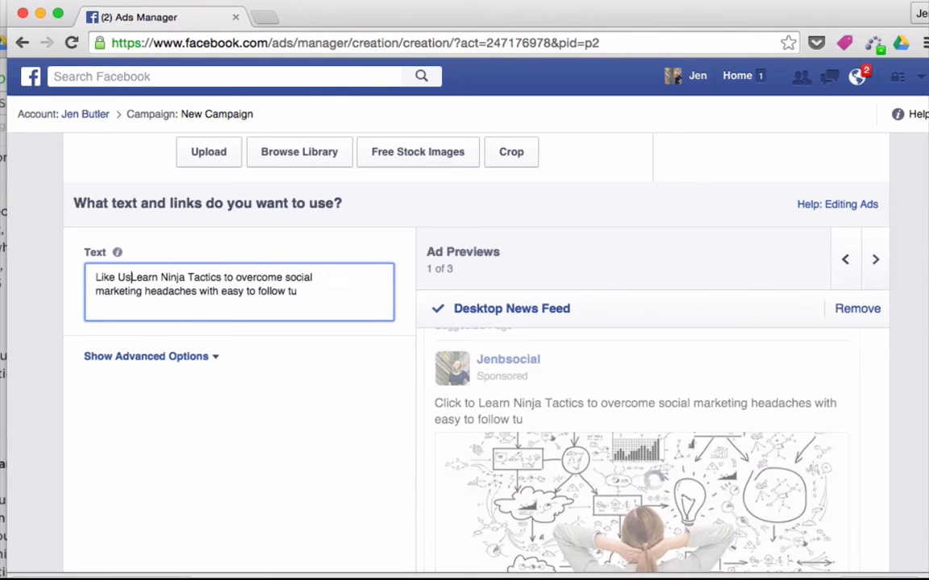
pyautogui.write(' -')
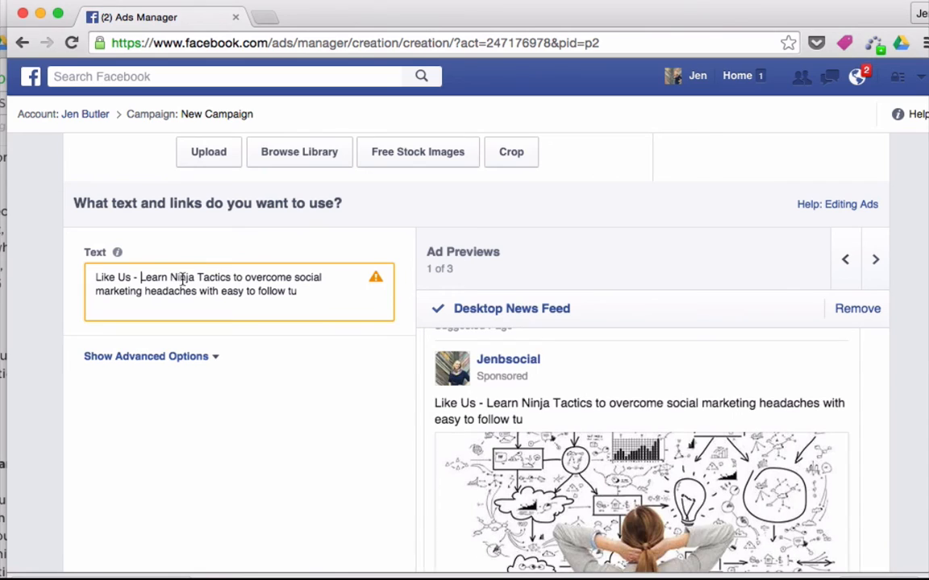
pyautogui.moveTo(169, 277); pyautogui.dragTo(139, 278)
pyautogui.click(246, 277)
pyautogui.moveTo(246, 277); pyautogui.dragTo(140, 276)
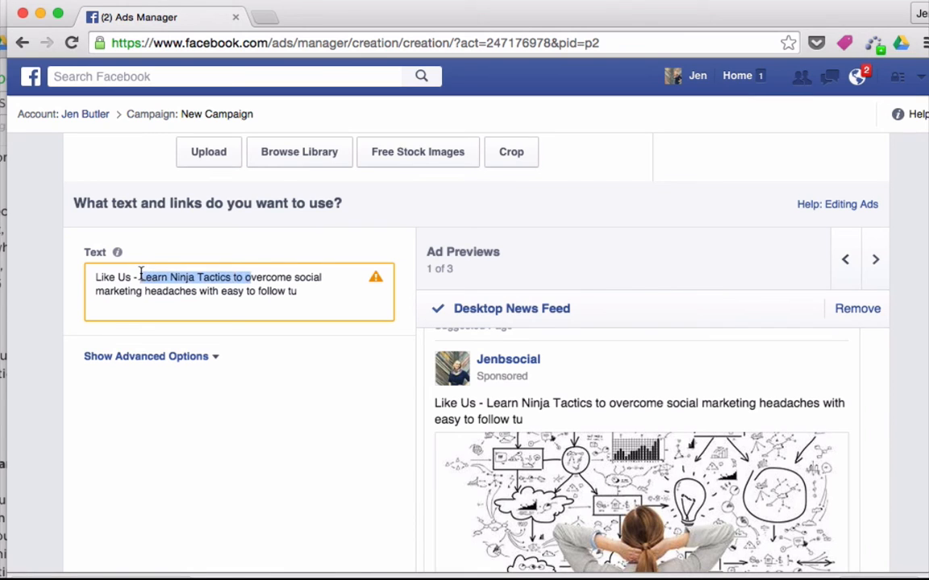
pyautogui.write('O')
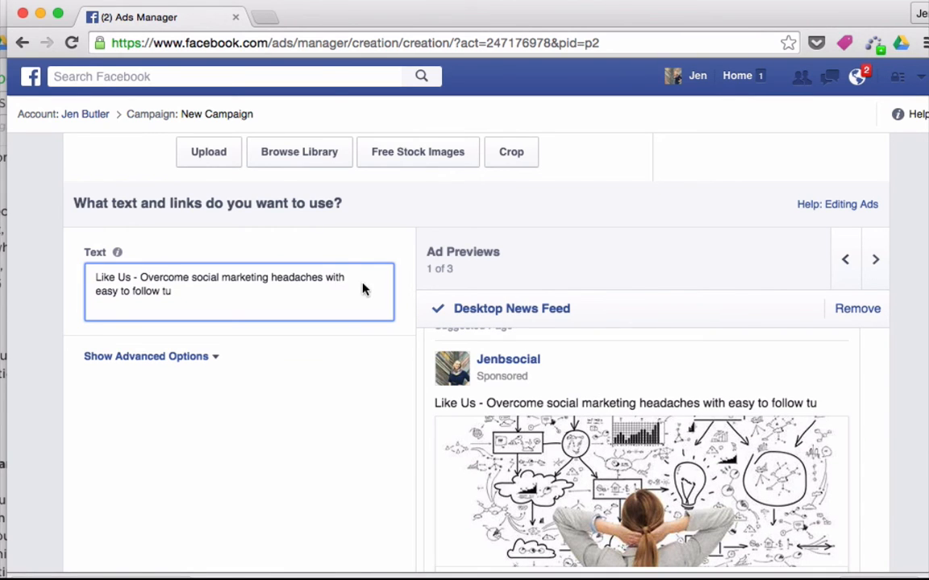
# Complete the ad text's ending so it reads "easy to follow tutorials and tips"
pyautogui.click(181, 291)
pyautogui.write('torials and ')
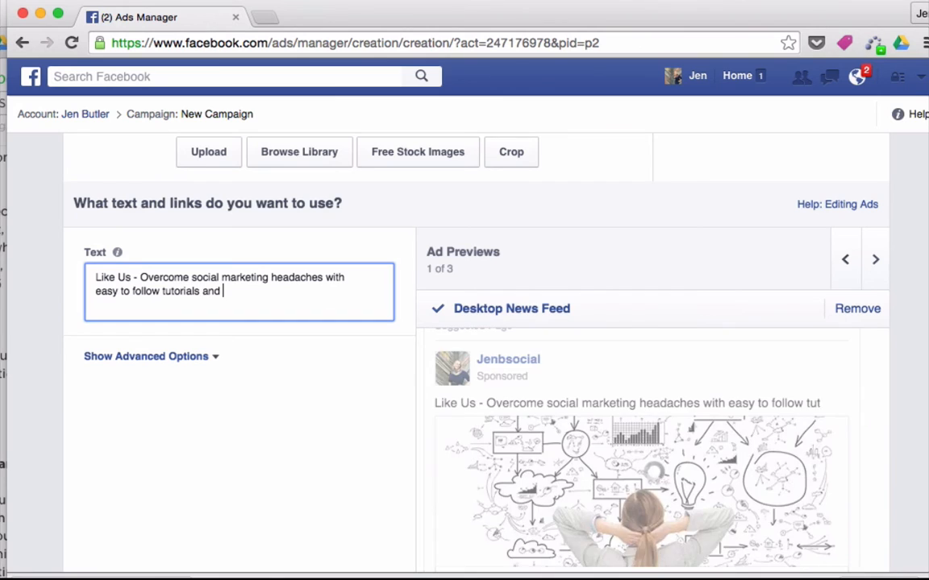
pyautogui.write('tips')
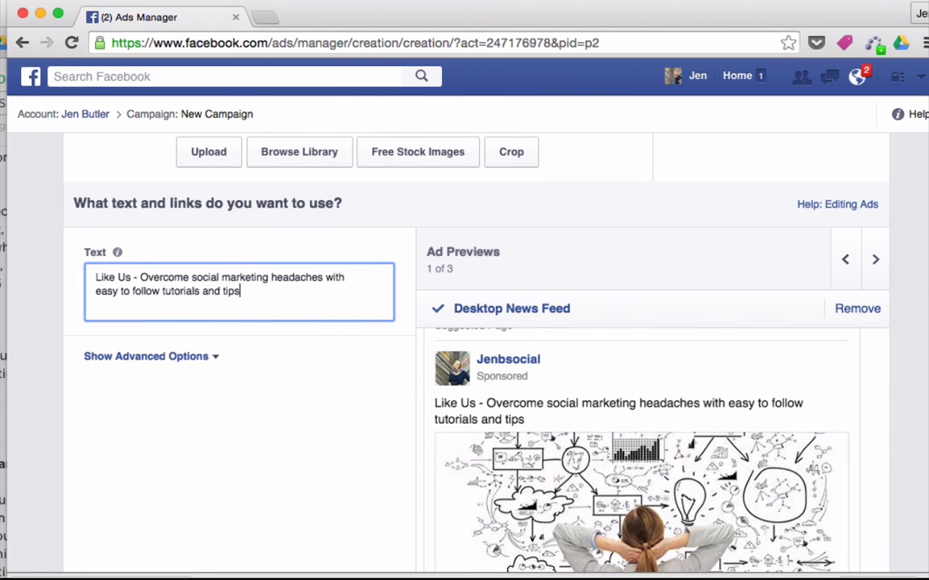
pyautogui.click(234, 446)
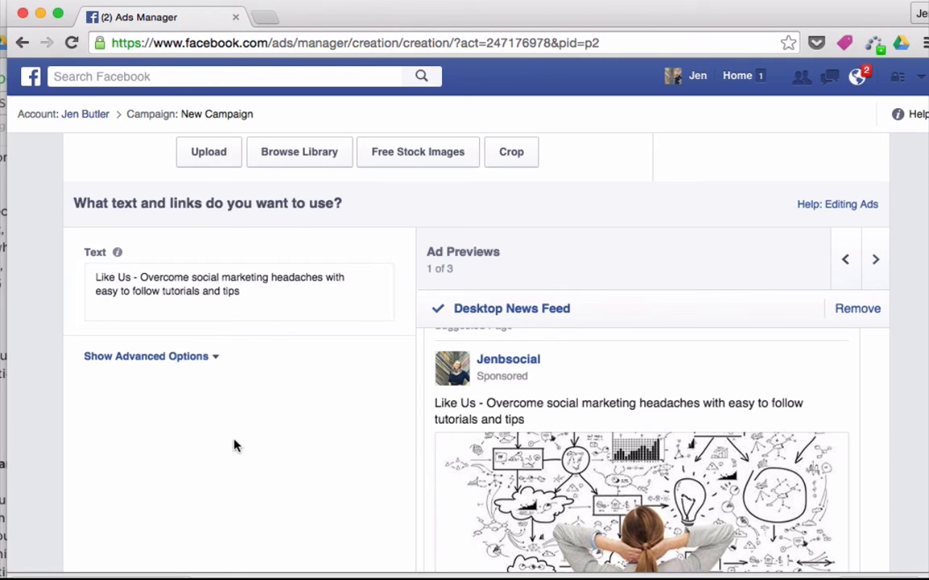
# Show the advanced options below the ad text
pyautogui.scroll(-1, 200, 363)
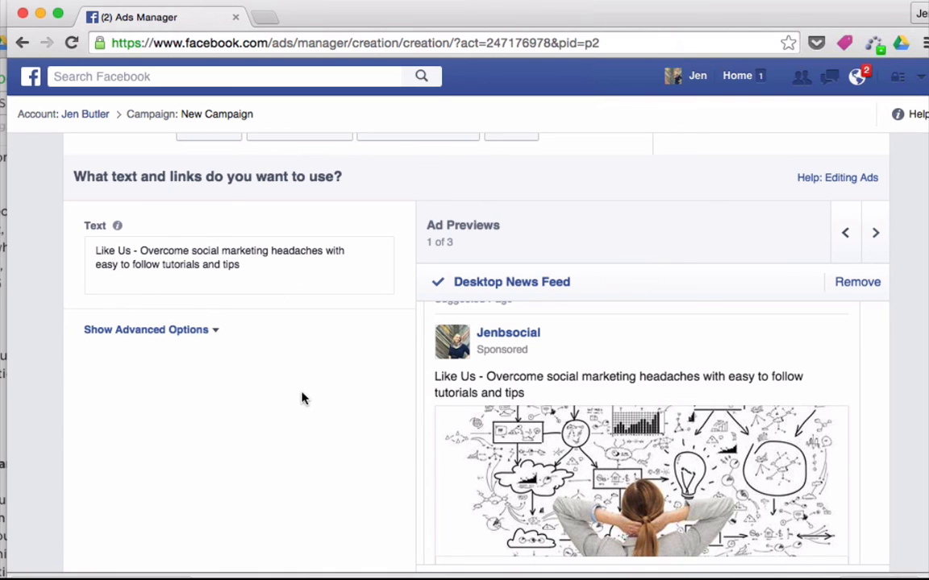
pyautogui.scroll(-3, 302, 398)
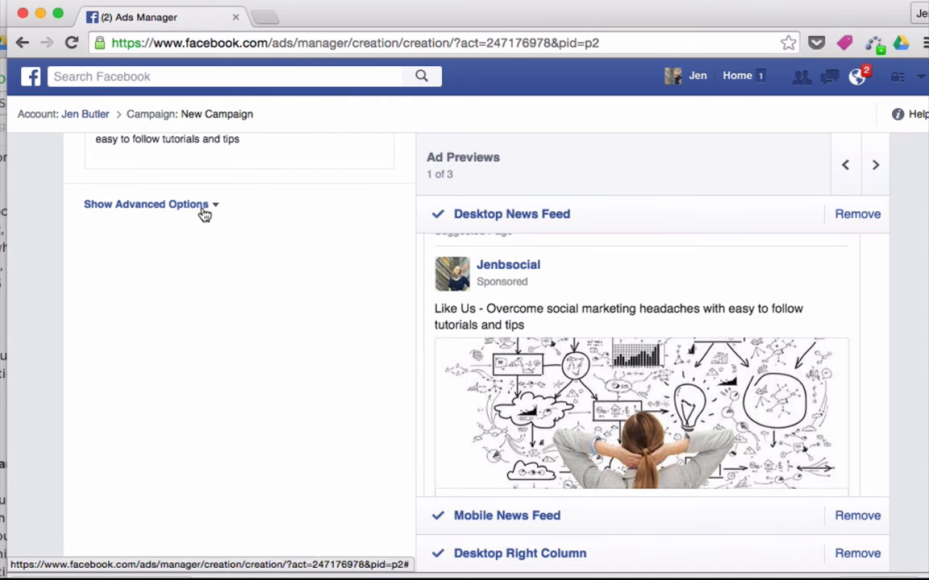
pyautogui.scroll(3, 204, 214)
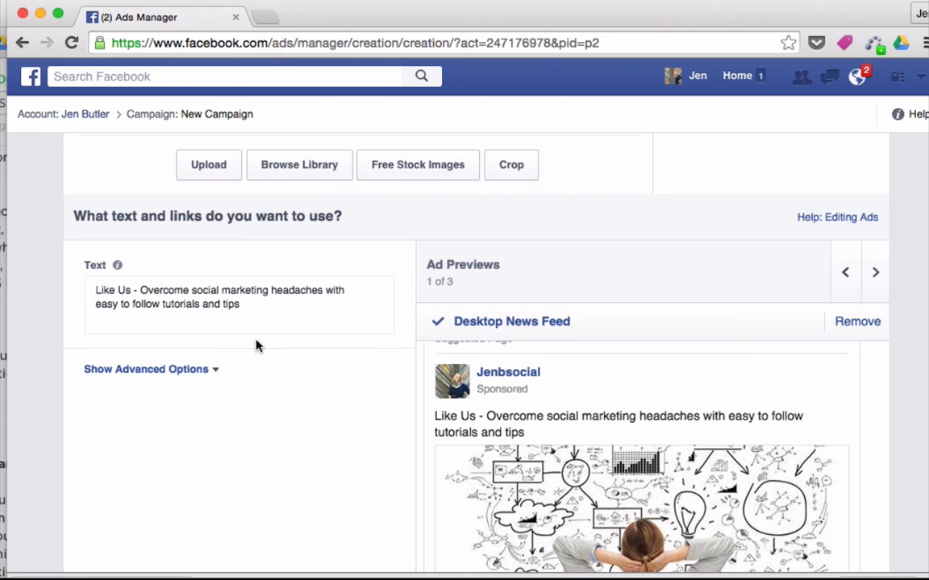
pyautogui.scroll(-2, 256, 345)
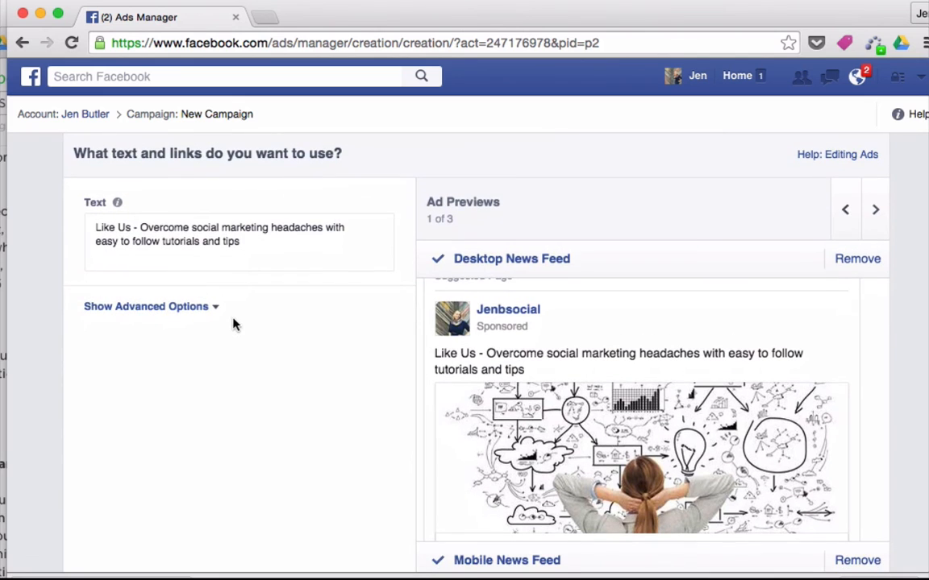
pyautogui.scroll(-2, 245, 463)
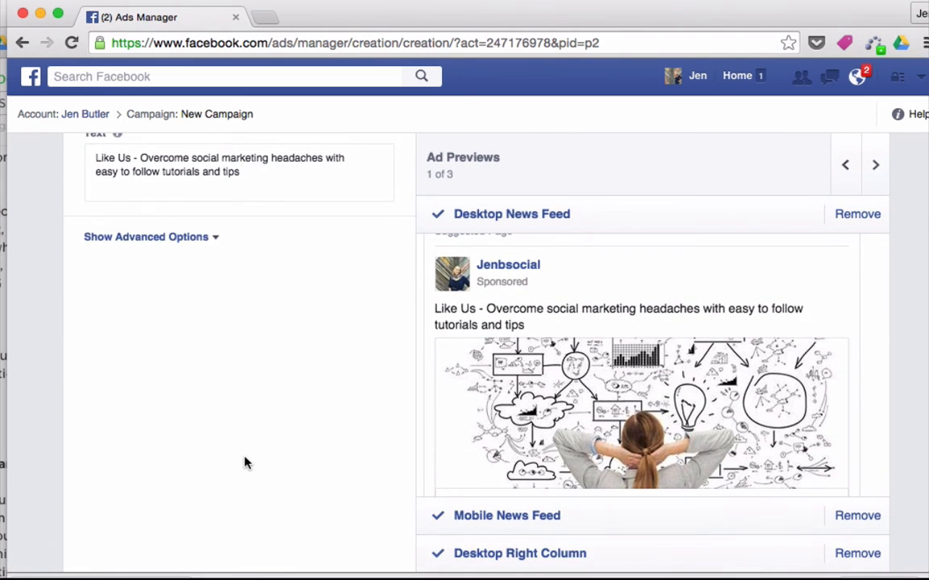
pyautogui.scroll(2, 246, 463)
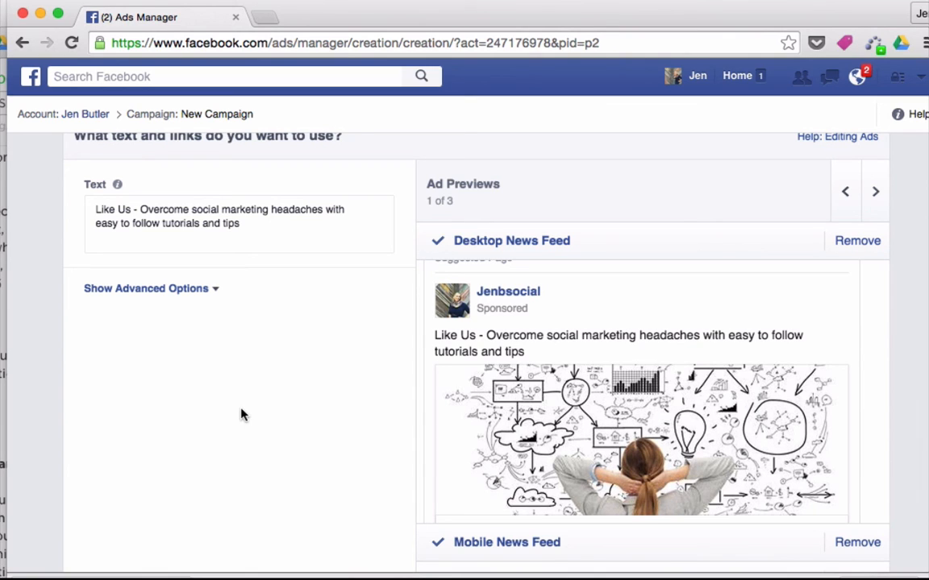
pyautogui.click(198, 295)
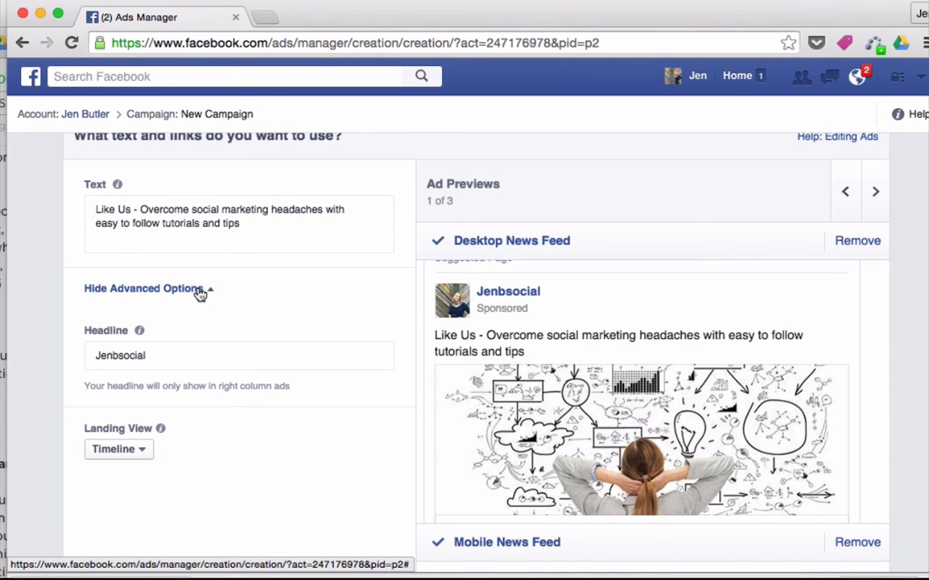
# Expand the Desktop Right Column preview and compare it with the ad's headline and text
pyautogui.doubleClick(207, 357)
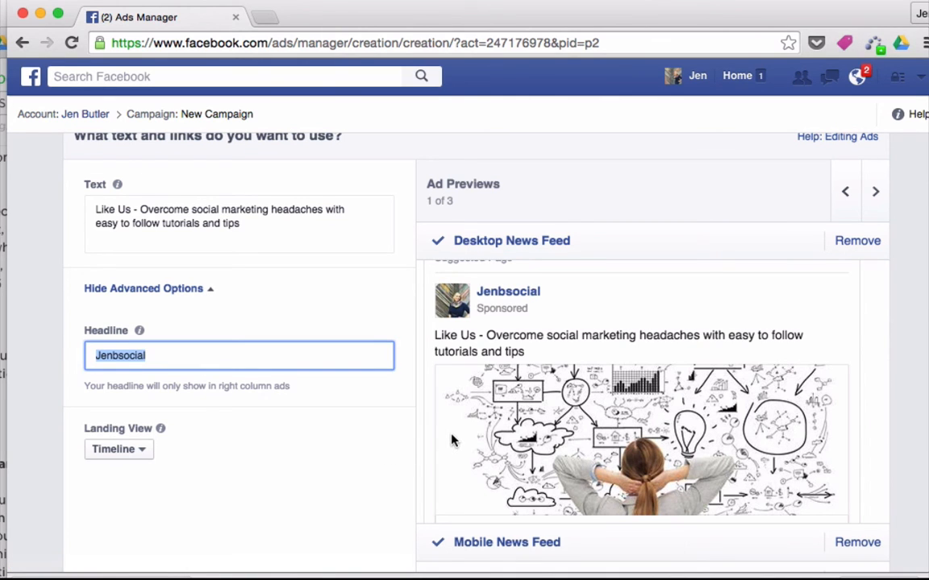
pyautogui.scroll(-10, 439, 440)
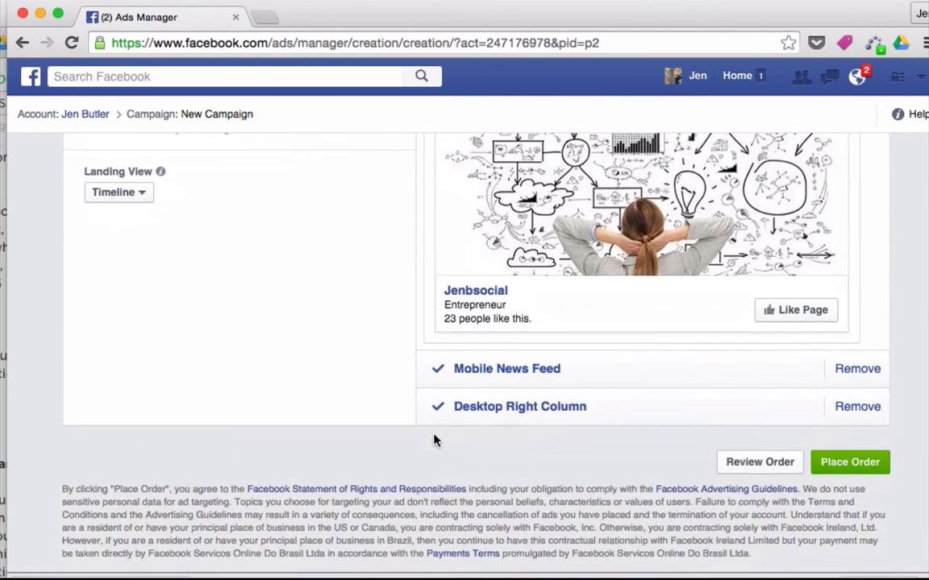
pyautogui.click(446, 420)
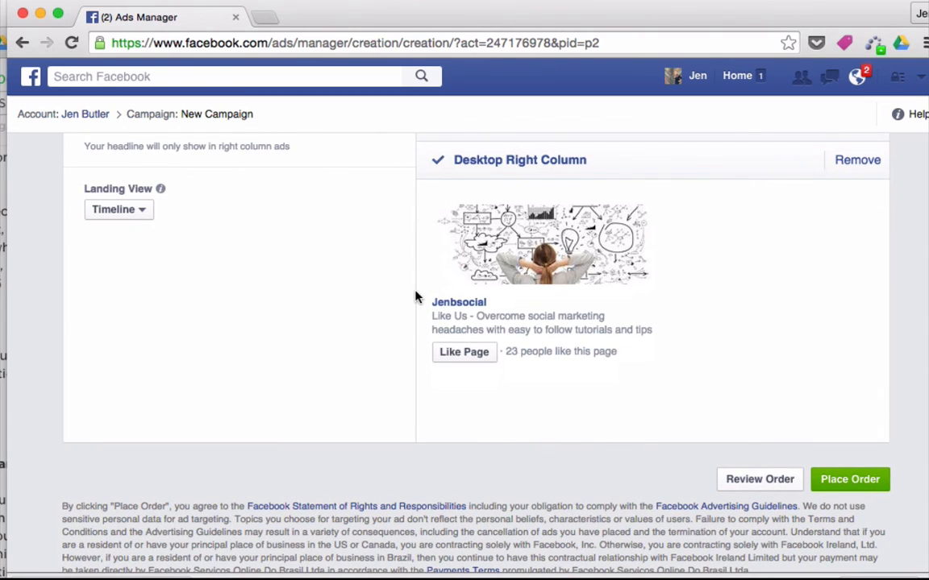
pyautogui.scroll(2, 371, 387)
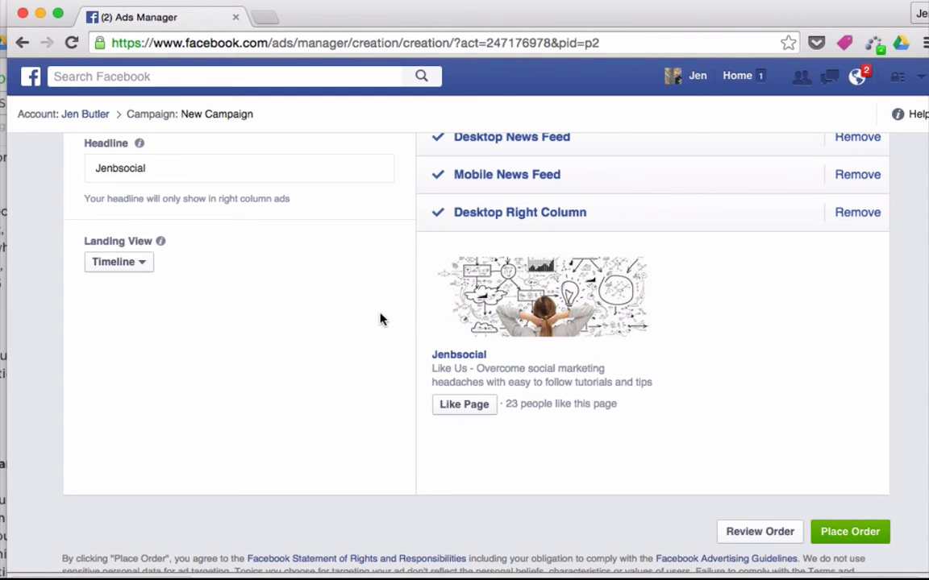
pyautogui.scroll(4, 381, 319)
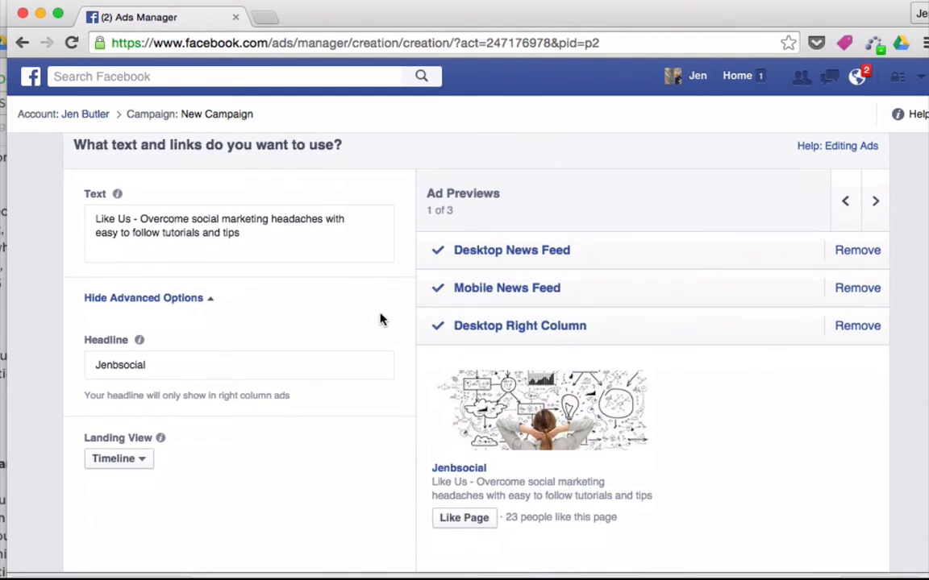
# Replace the right column headline with "Join Us Turn Passion 2 Profit"
pyautogui.doubleClick(186, 365)
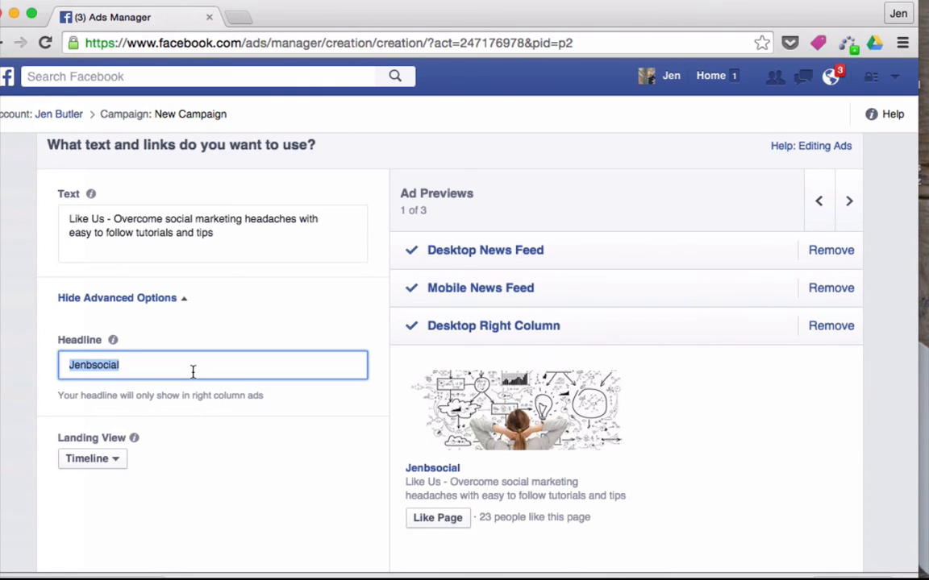
pyautogui.write('C')
pyautogui.press('BackSpace')
pyautogui.write('Jo')
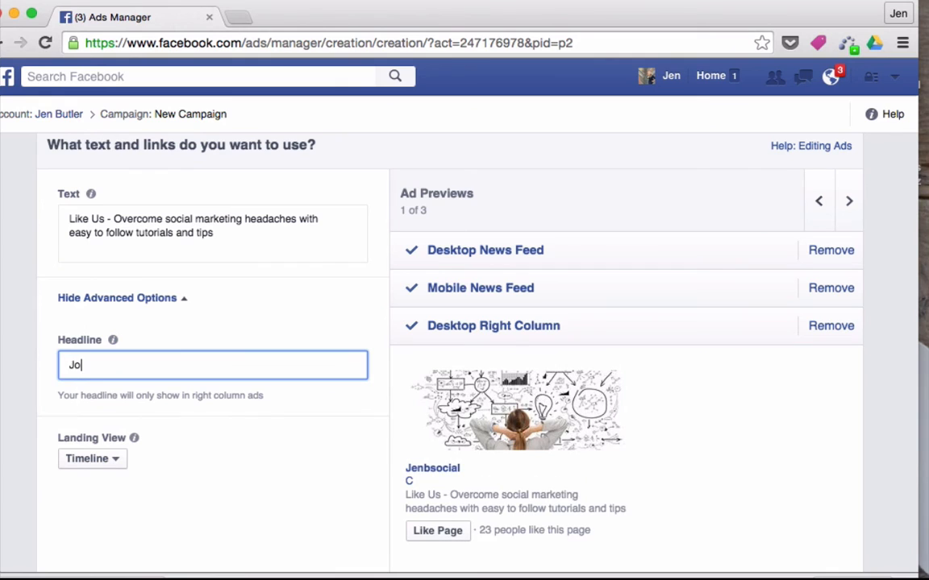
pyautogui.write('in Us')
pyautogui.write('4')
pyautogui.press('BackSpace')
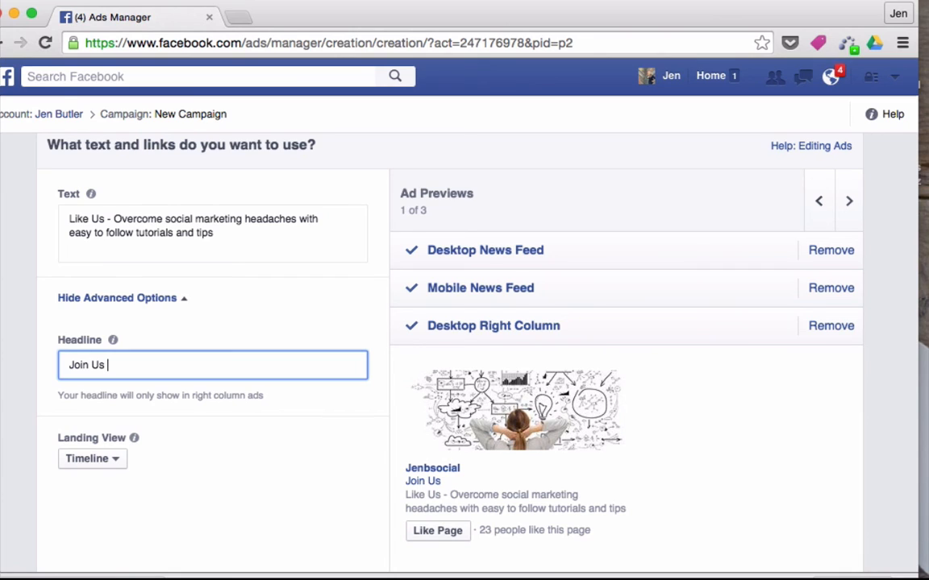
pyautogui.write('Turn Passion 2 Profit')
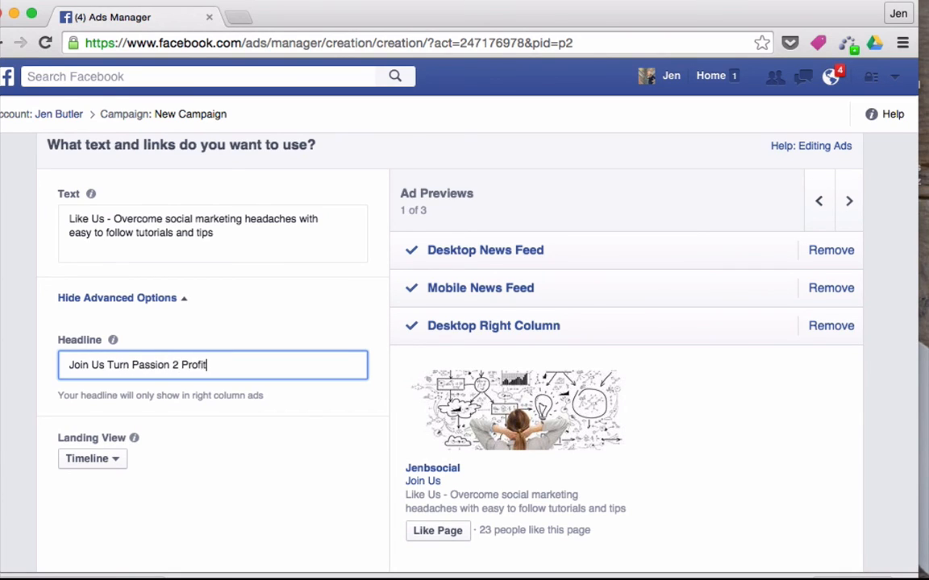
pyautogui.click(242, 464)
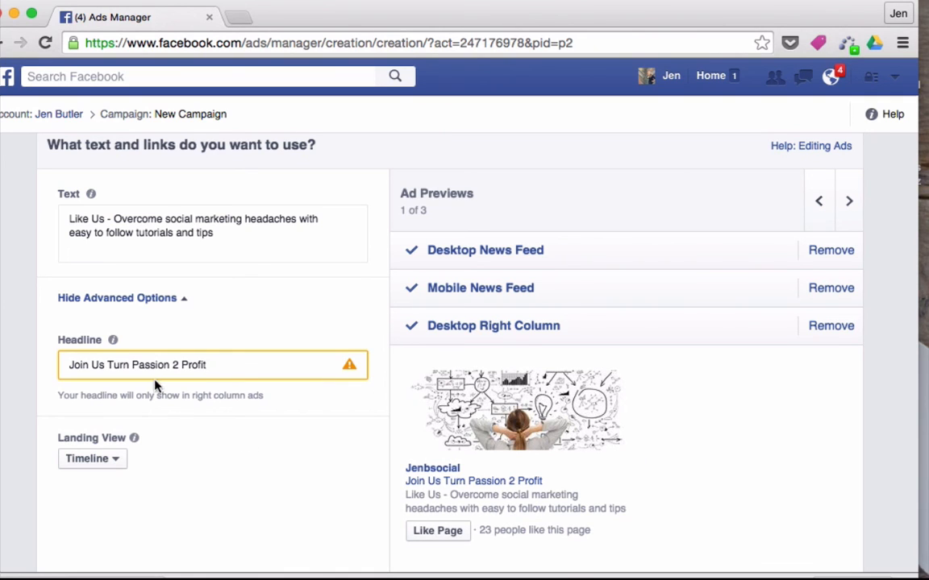
# Remove "Join Us" from the headline, leaving "Turn Passion 2 Profit"
pyautogui.click(108, 365)
pyautogui.press('BackSpace')
pyautogui.press('BackSpace')
pyautogui.press('BackSpace')
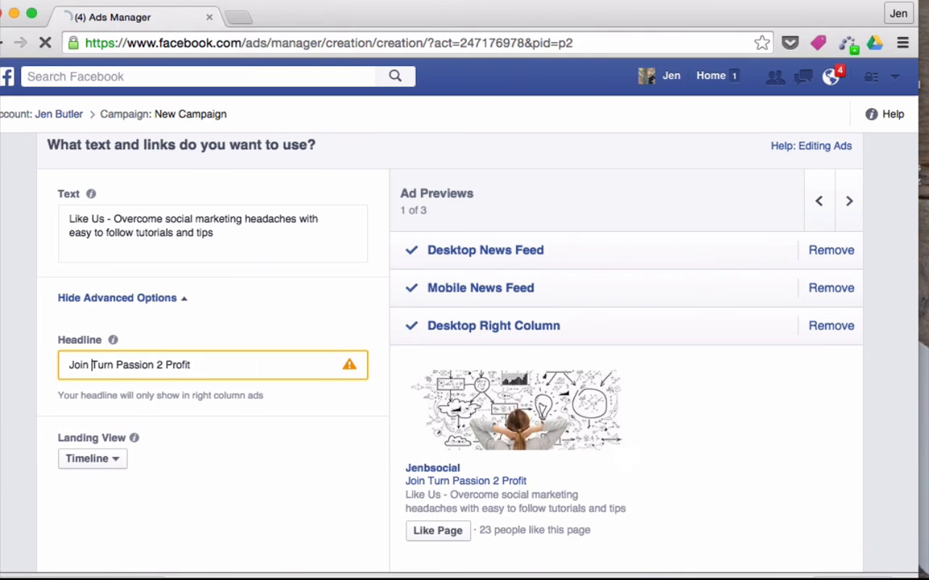
pyautogui.press('BackSpace')
pyautogui.press('BackSpace')
pyautogui.press('BackSpace')
pyautogui.press('BackSpace')
pyautogui.press('BackSpace')
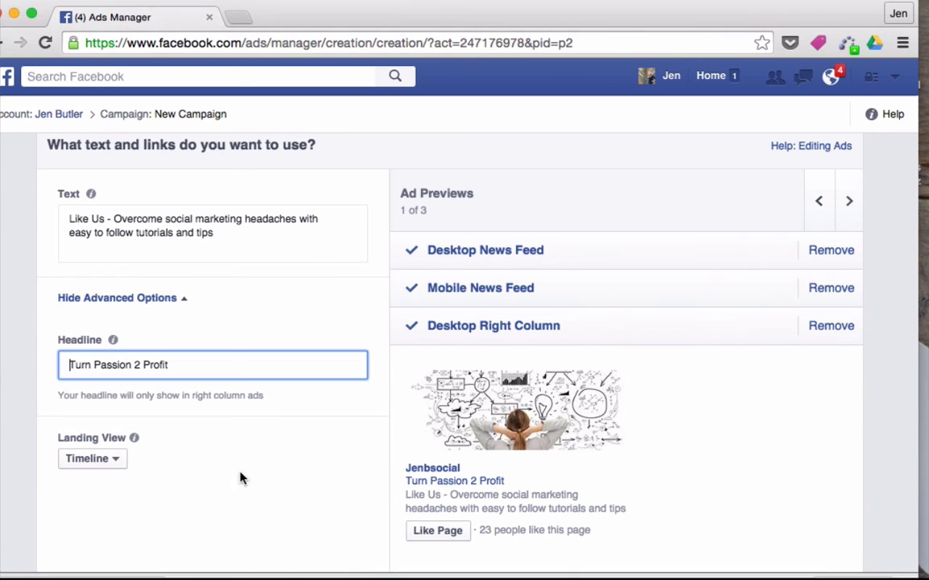
pyautogui.click(203, 365)
pyautogui.click(213, 432)
# Set the ad's Landing View to Photos
pyautogui.scroll(-1, 214, 433)
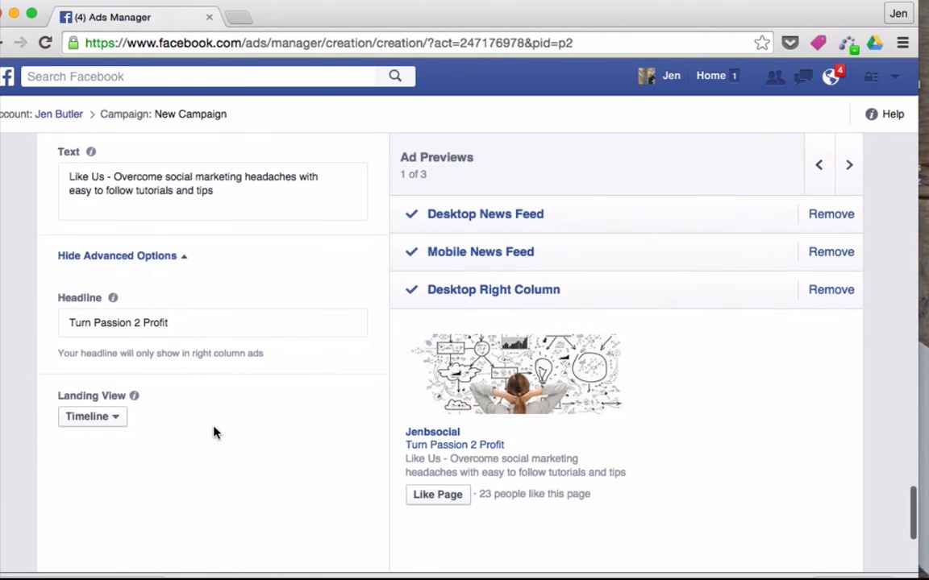
pyautogui.click(114, 382)
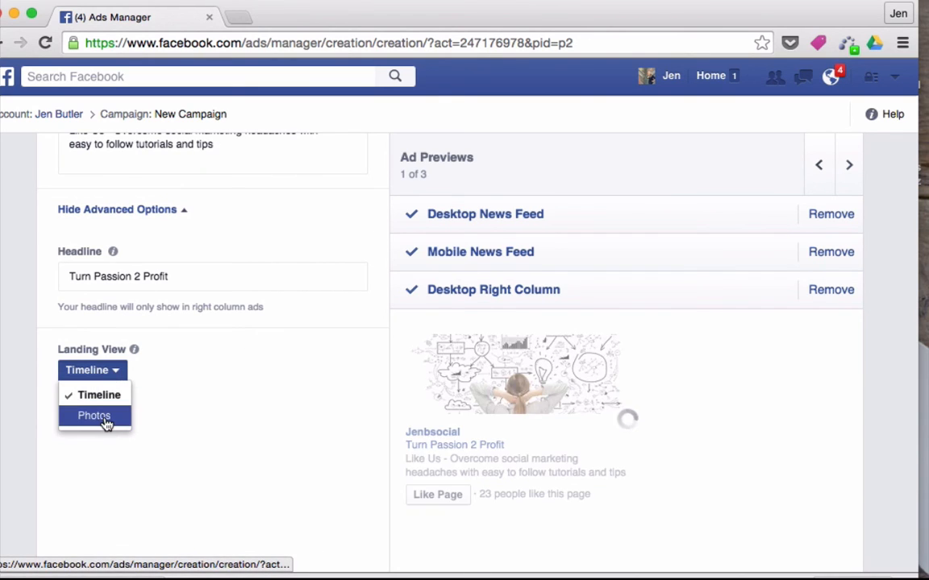
pyautogui.click(95, 416)
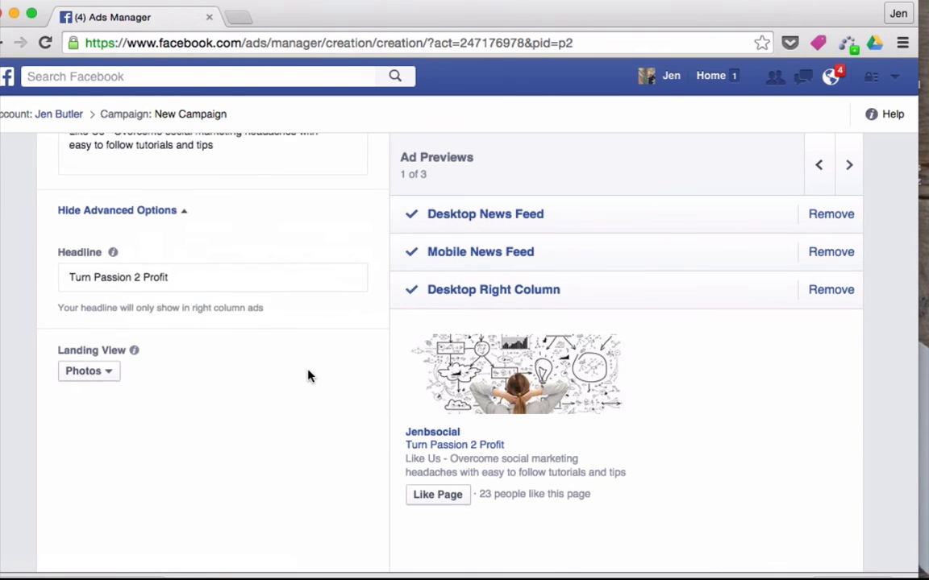
# Change the ad's Landing View to Timeline
pyautogui.scroll(3, 307, 376)
pyautogui.moveTo(91, 286)
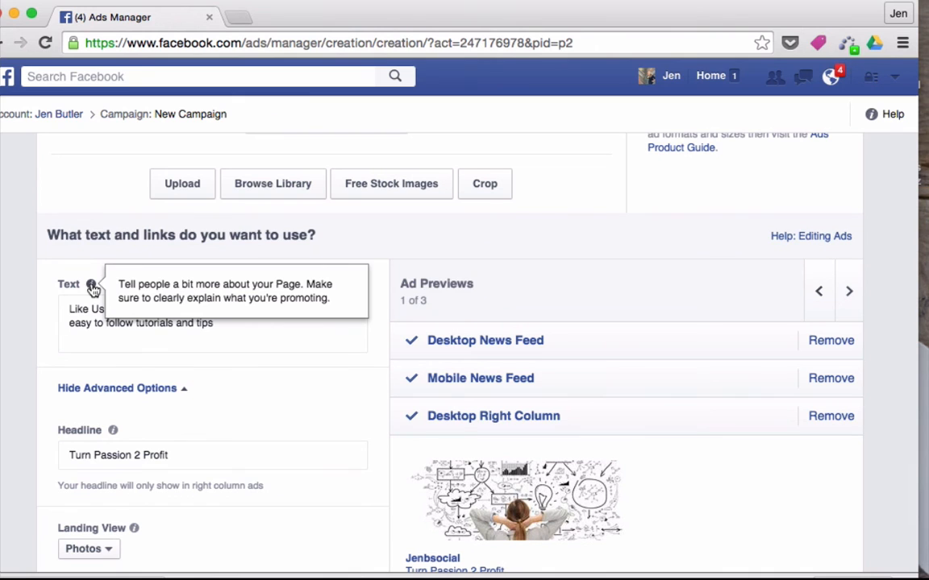
pyautogui.scroll(-5, 258, 440)
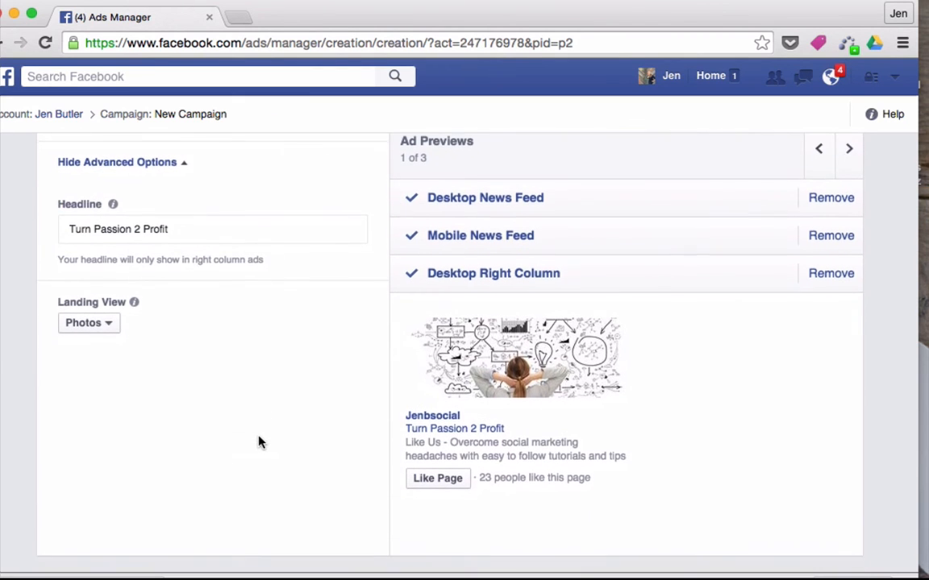
pyautogui.click(105, 324)
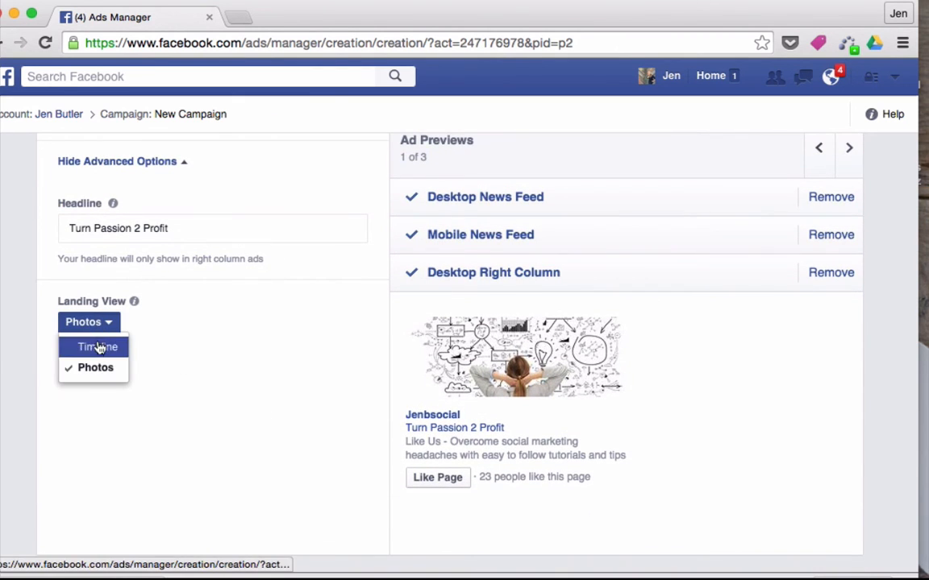
pyautogui.click(100, 347)
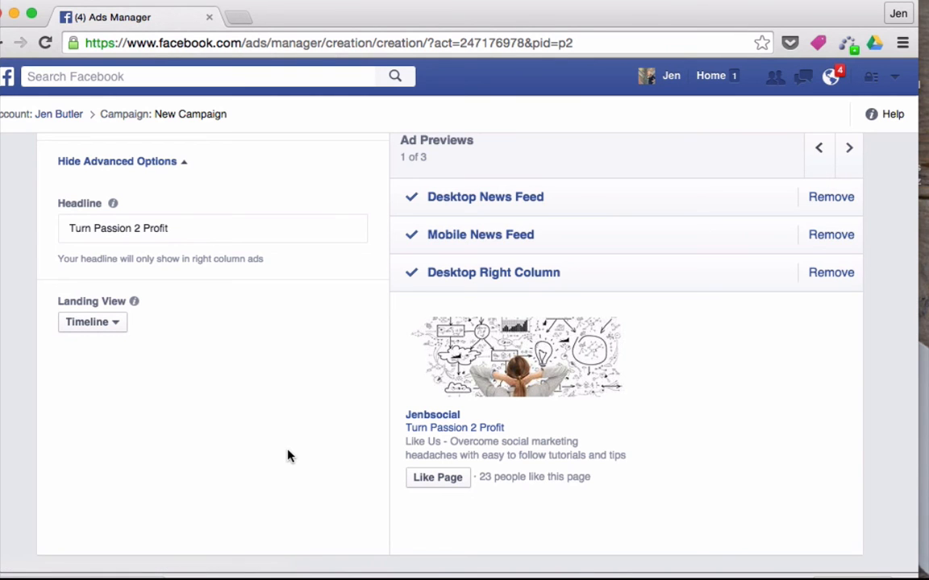
# Review the ad's text, then collapse and reopen the advanced options to check the headline and Landing View
pyautogui.scroll(8, 289, 456)
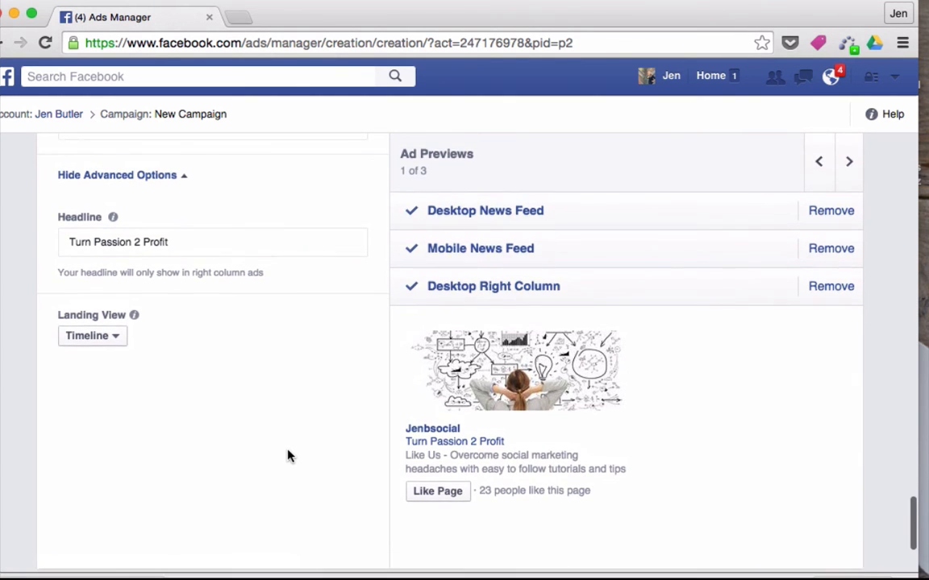
pyautogui.scroll(-5, 289, 455)
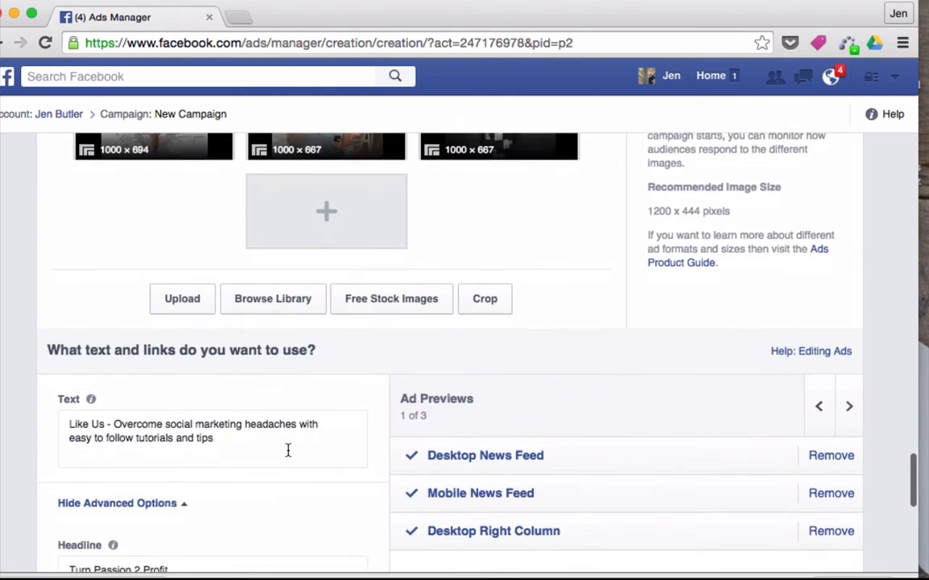
pyautogui.scroll(-1, 289, 456)
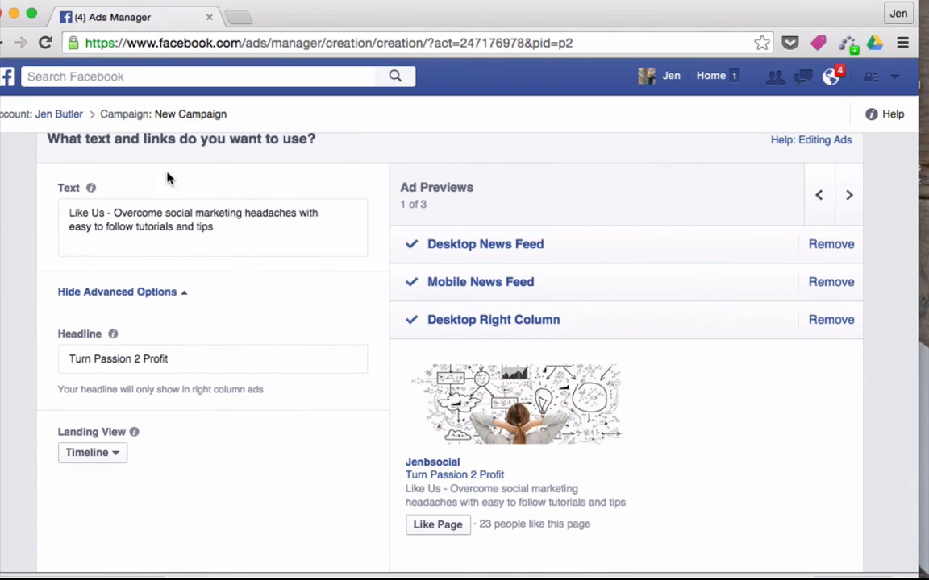
pyautogui.click(221, 228)
pyautogui.moveTo(214, 228); pyautogui.dragTo(60, 209)
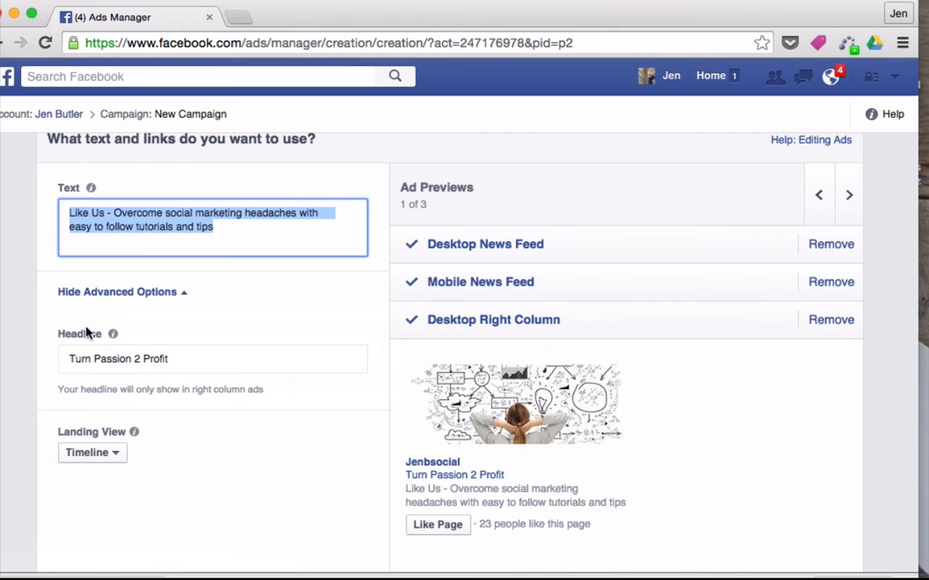
pyautogui.click(113, 295)
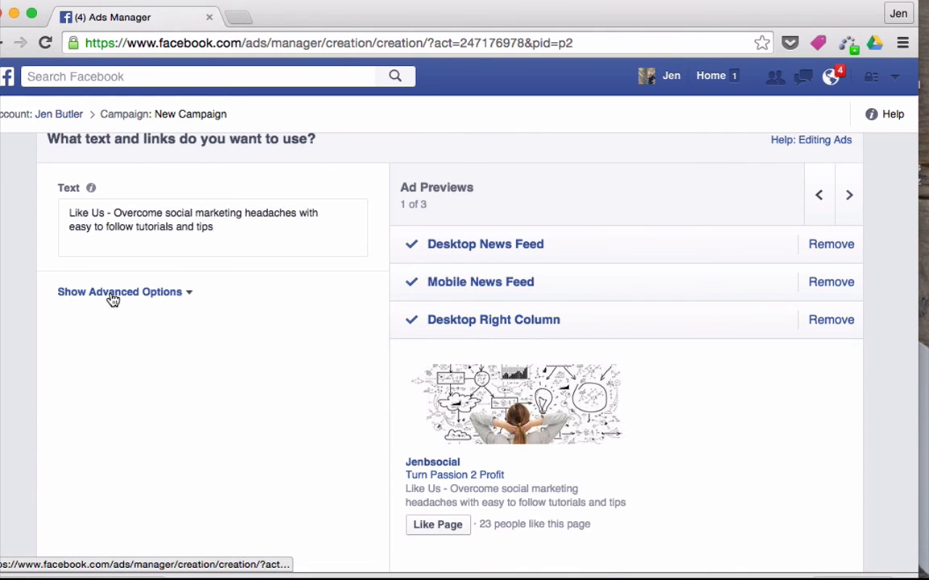
pyautogui.click(112, 296)
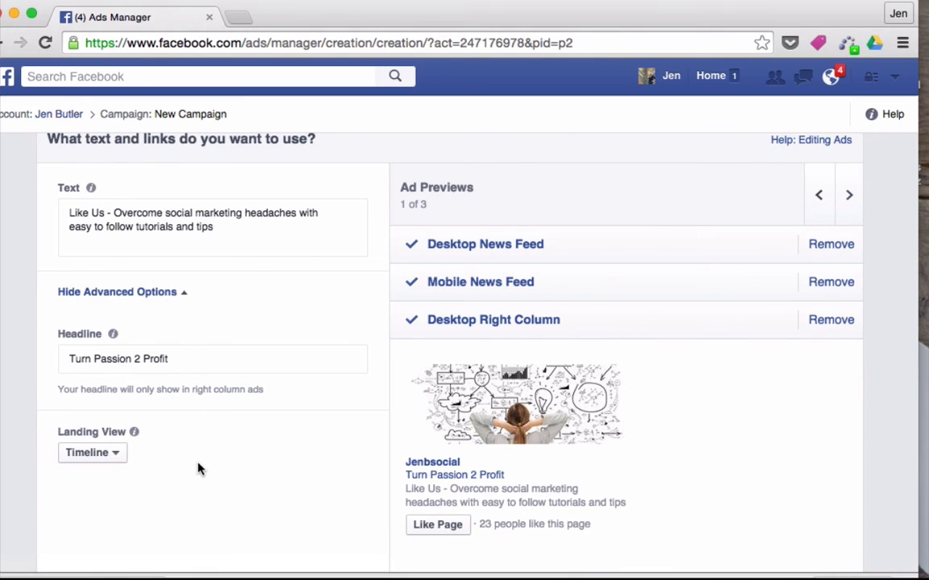
pyautogui.scroll(-1, 200, 474)
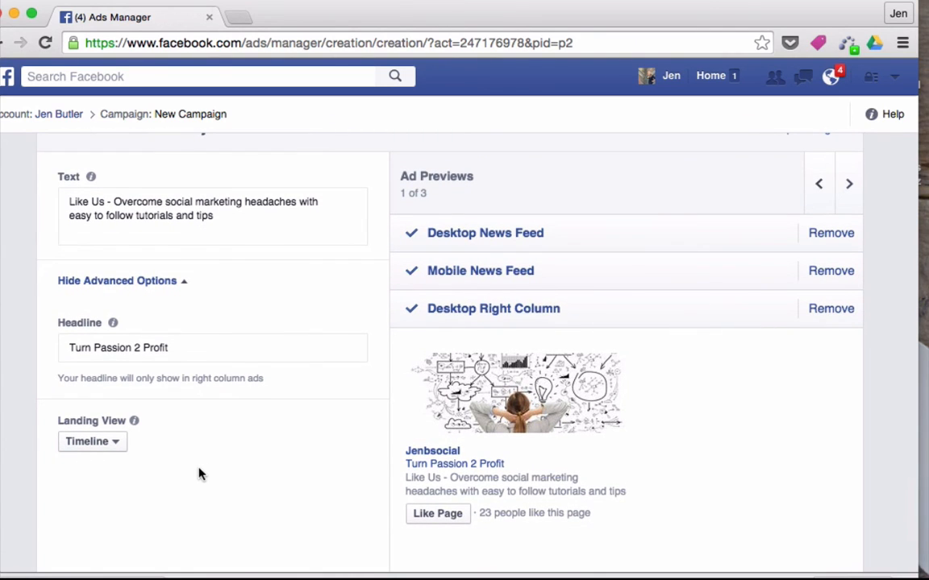
pyautogui.scroll(-1, 200, 473)
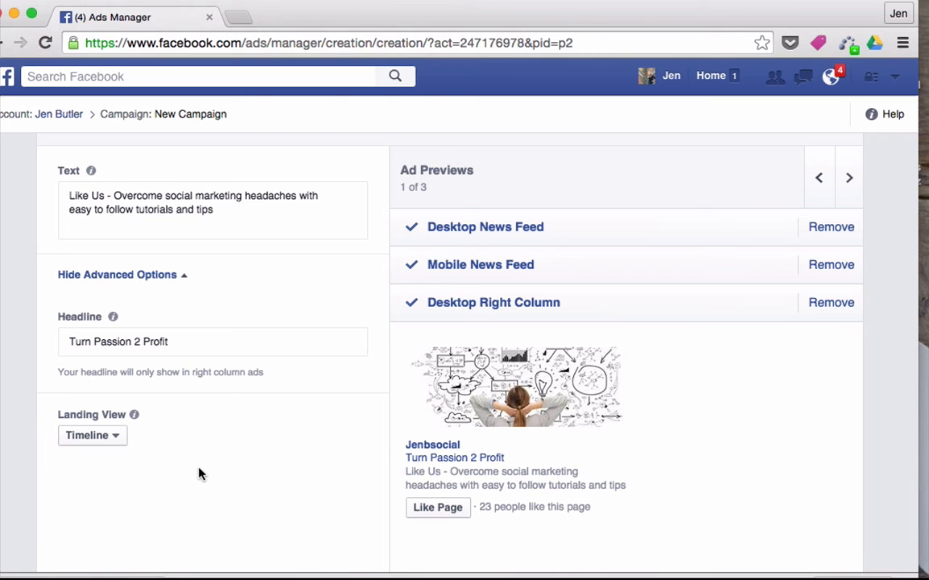
pyautogui.scroll(-2, 201, 475)
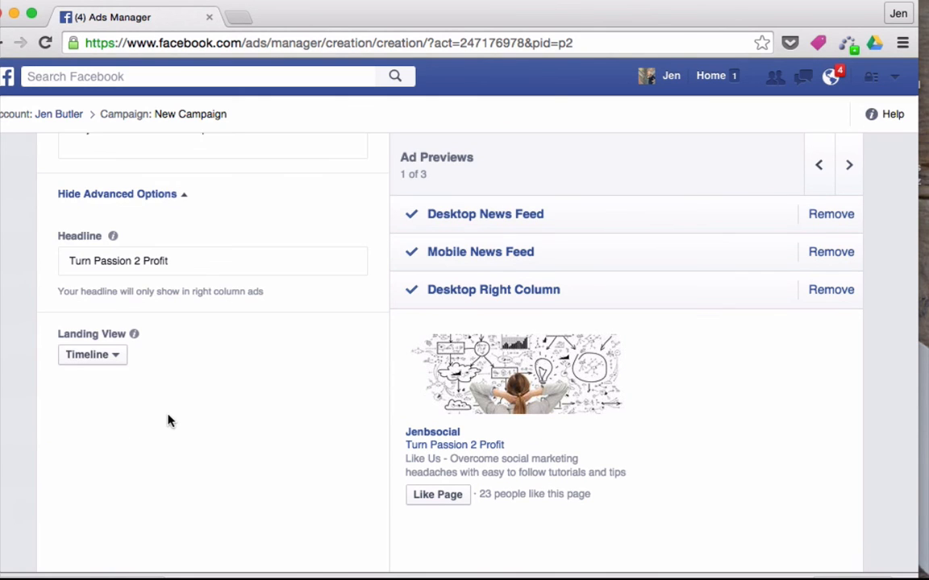
# Look back over the campaign's audience connections, budget, schedule, pricing, images and ad text before ordering
pyautogui.scroll(-5, 167, 420)
pyautogui.scroll(10, 167, 420)
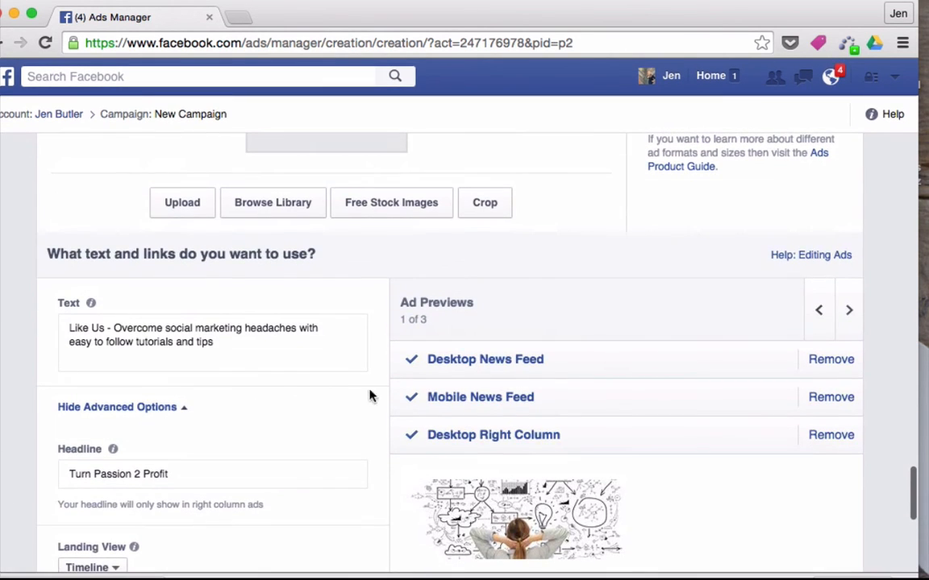
pyautogui.scroll(5, 318, 374)
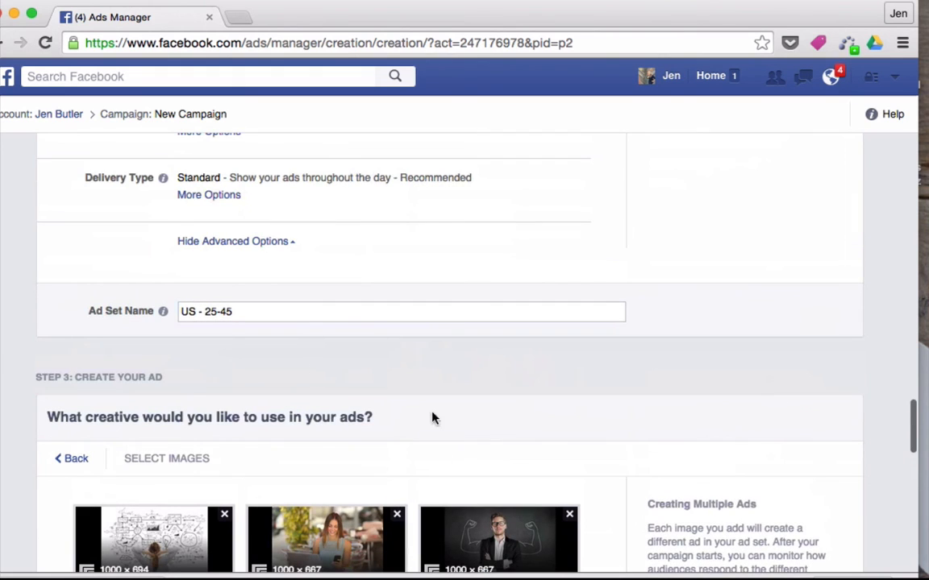
pyautogui.scroll(5, 387, 509)
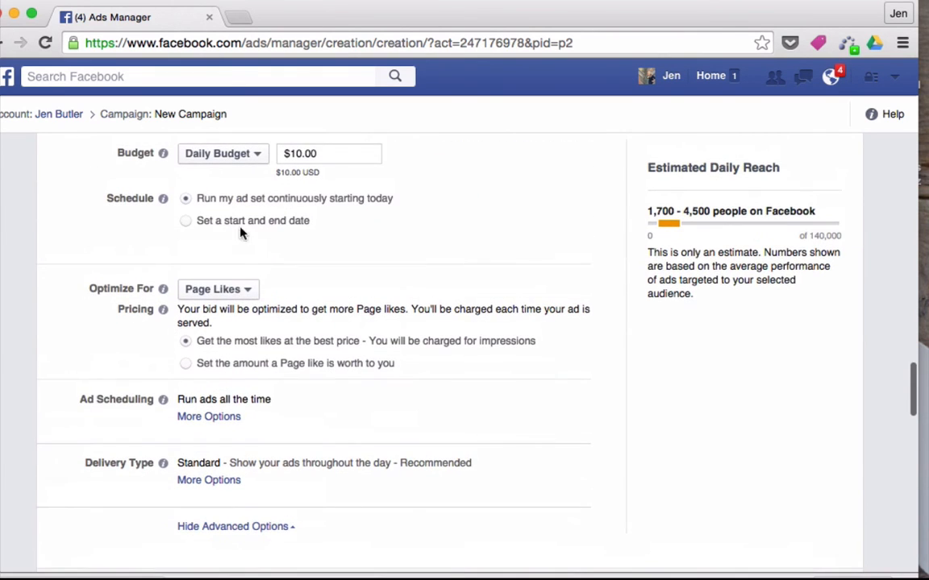
pyautogui.scroll(6, 330, 406)
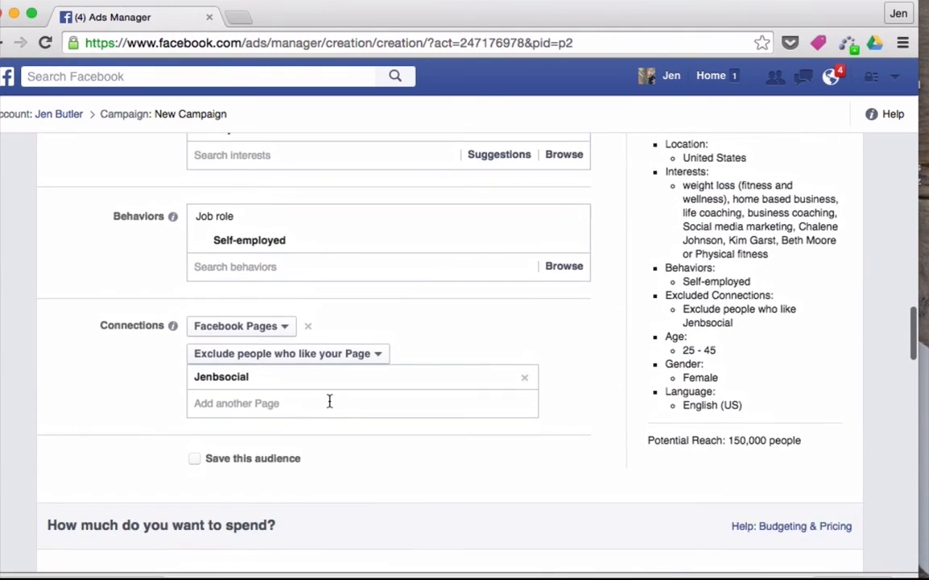
pyautogui.scroll(-10, 329, 402)
pyautogui.scroll(-5, 329, 403)
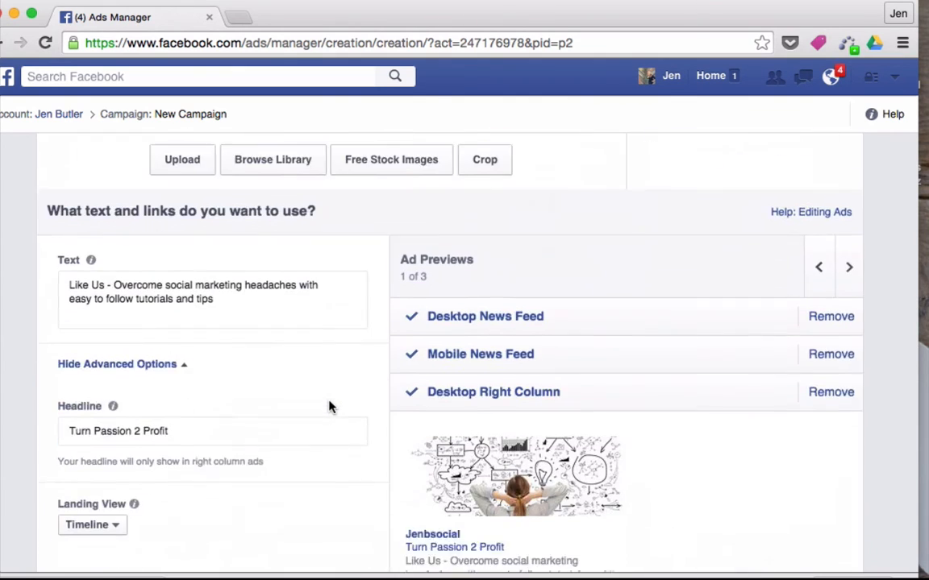
pyautogui.scroll(-4, 328, 407)
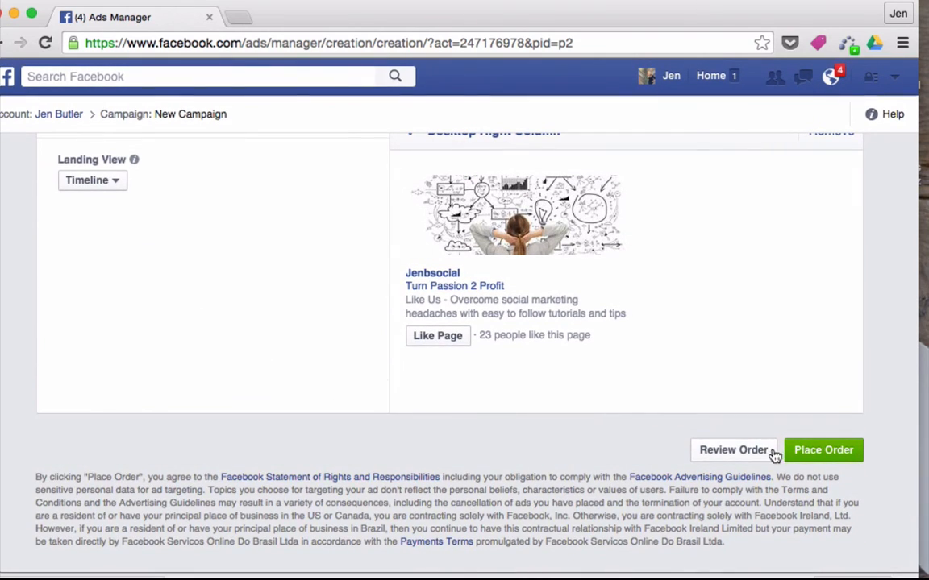
# Review the order summary for the Jenbsocial - Page Likes ad and place the order
pyautogui.click(756, 458)
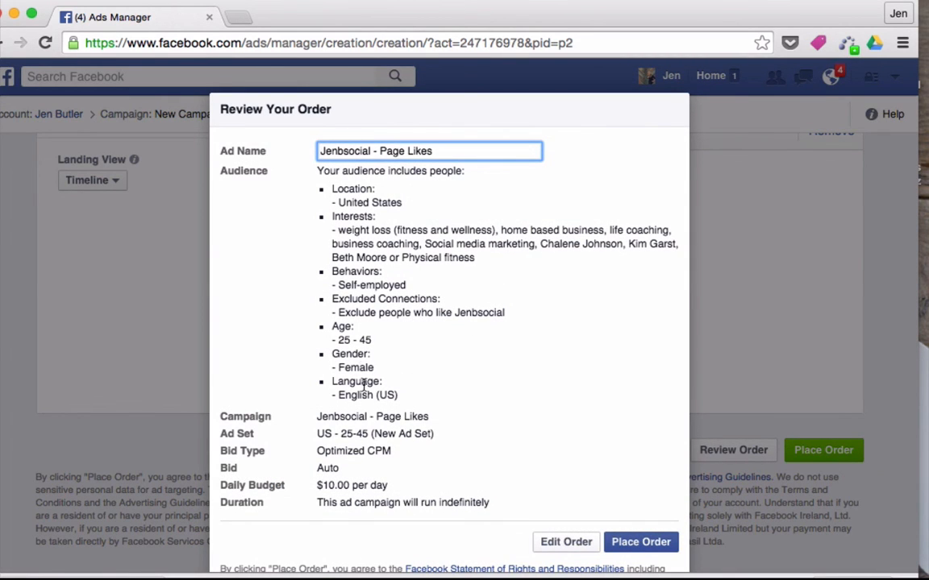
pyautogui.scroll(-3, 367, 407)
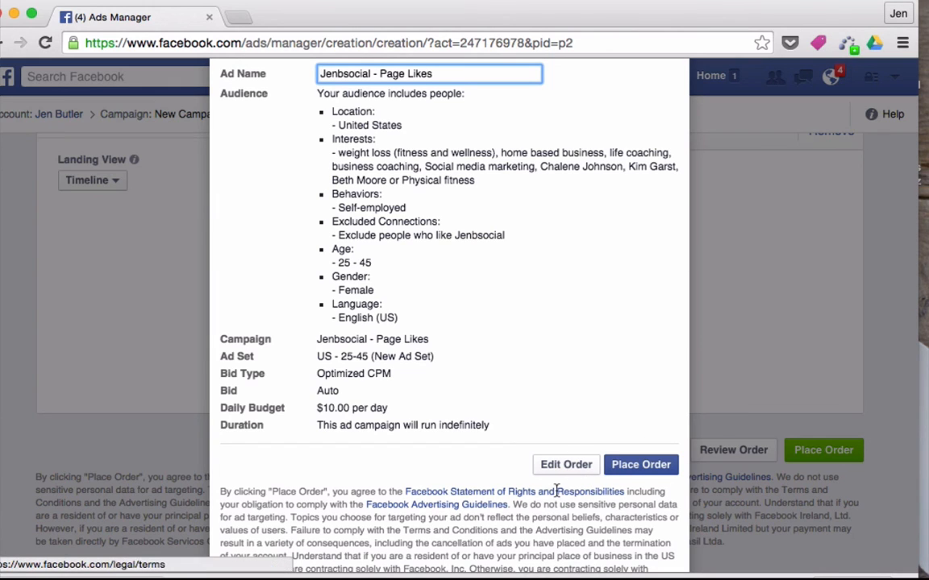
pyautogui.click(619, 466)
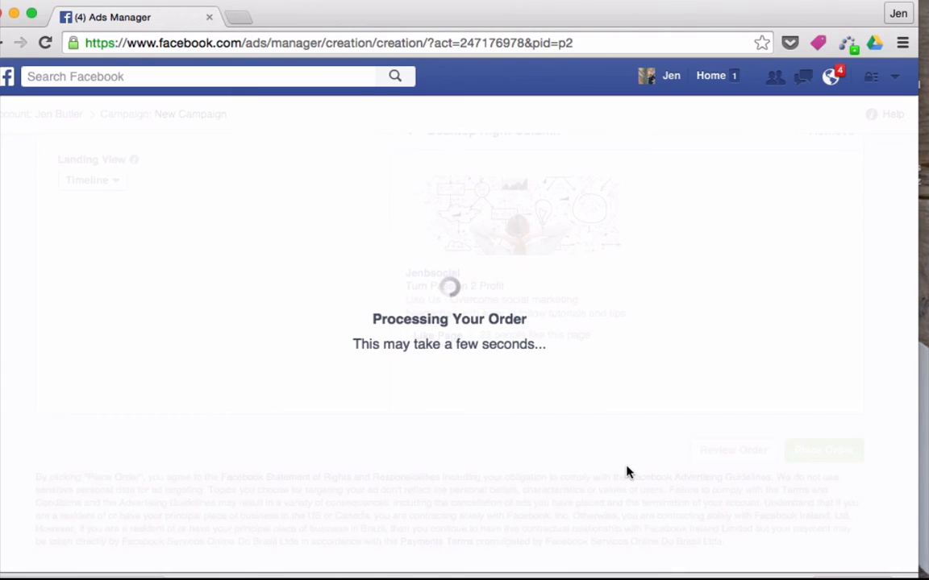